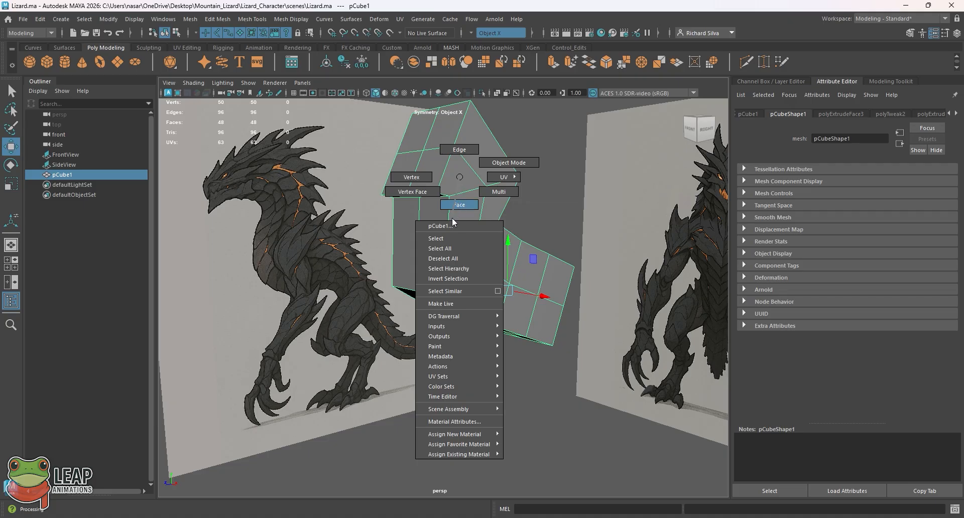
Step: Put the lizard body mesh into vertex mode and frame its neck and torso in the side view
{"action": "right_click_drag", "start_coordinate": [463, 207], "coordinate": [426, 194]}
{"action": "key", "text": "ctrl+z"}
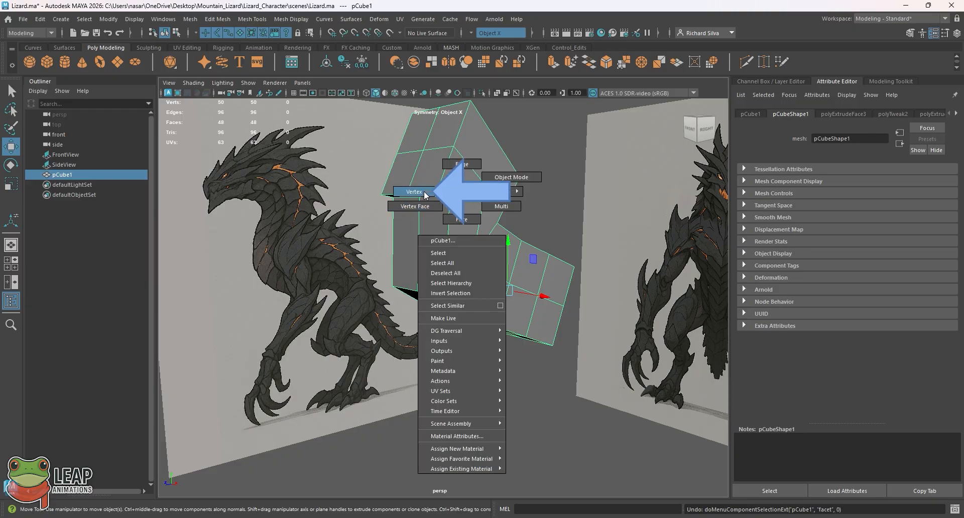
{"action": "right_click_drag", "start_coordinate": [426, 194], "coordinate": [426, 194]}
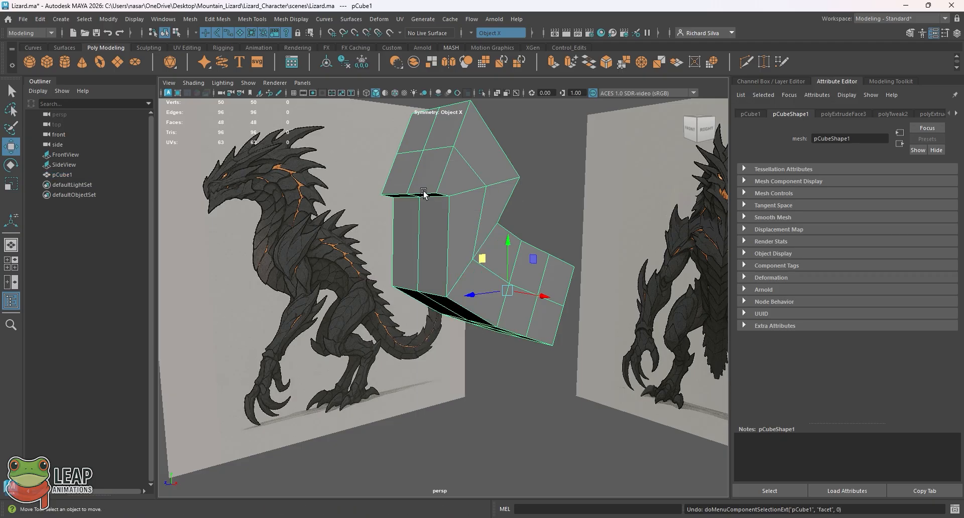
{"action": "left_click_drag", "start_coordinate": [485, 172], "coordinate": [433, 201], "text": "alt"}
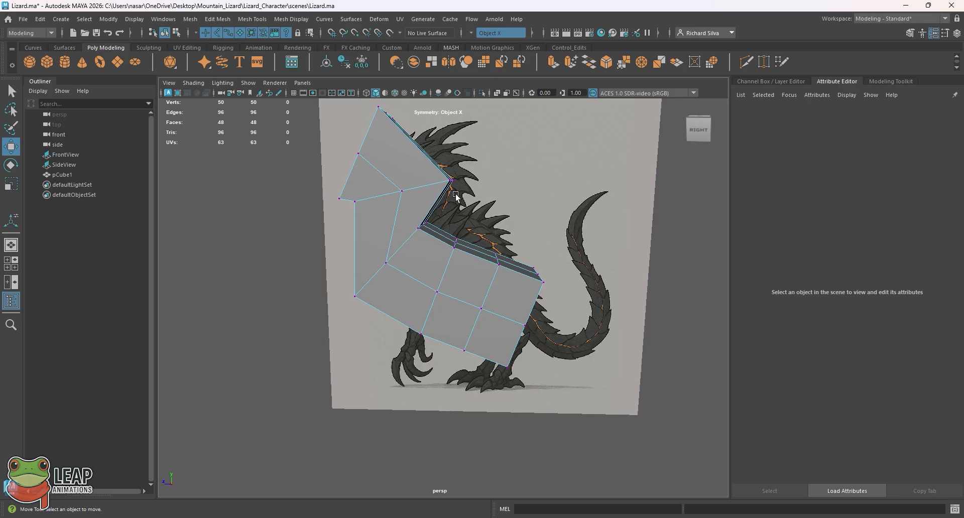
{"action": "key", "text": "space"}
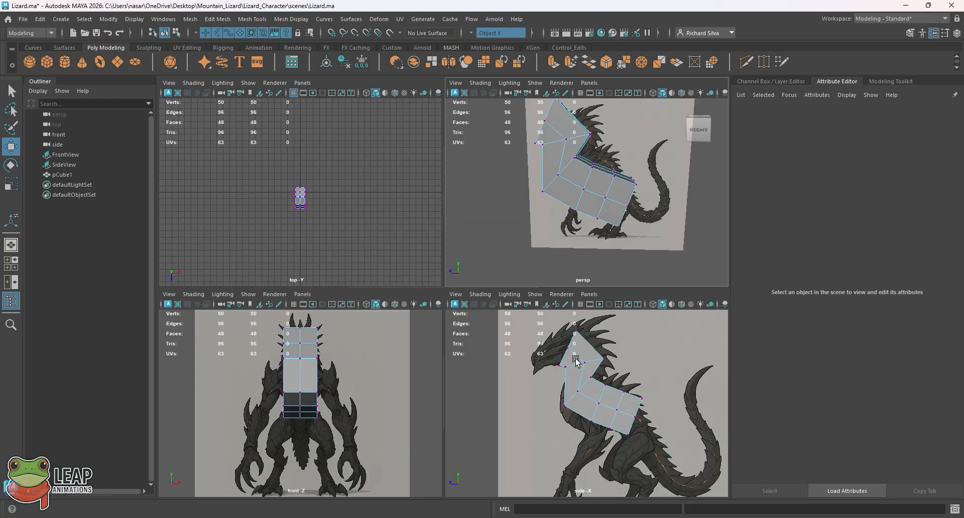
{"action": "key", "text": "space"}
{"action": "right_click_drag", "start_coordinate": [471, 237], "coordinate": [598, 346], "text": "alt"}
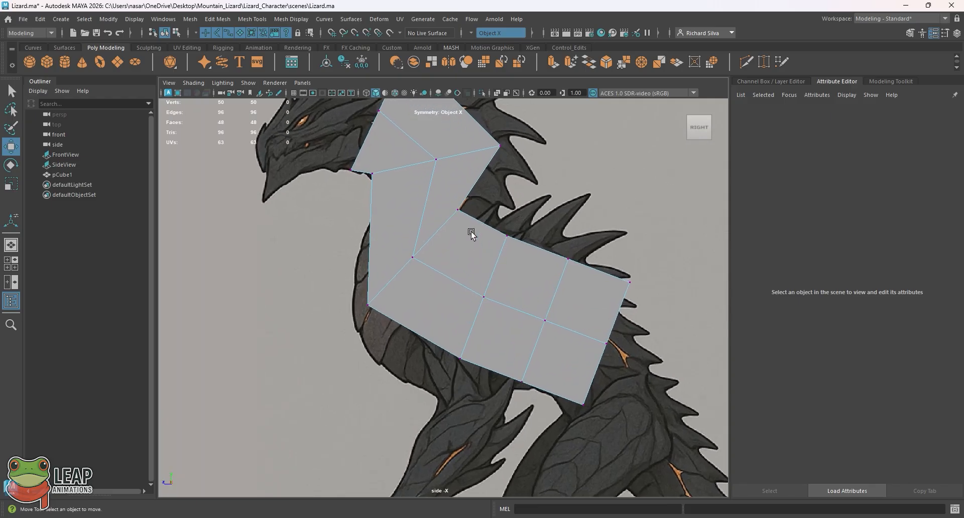
{"action": "middle_click_drag", "start_coordinate": [477, 235], "coordinate": [447, 325], "text": "alt"}
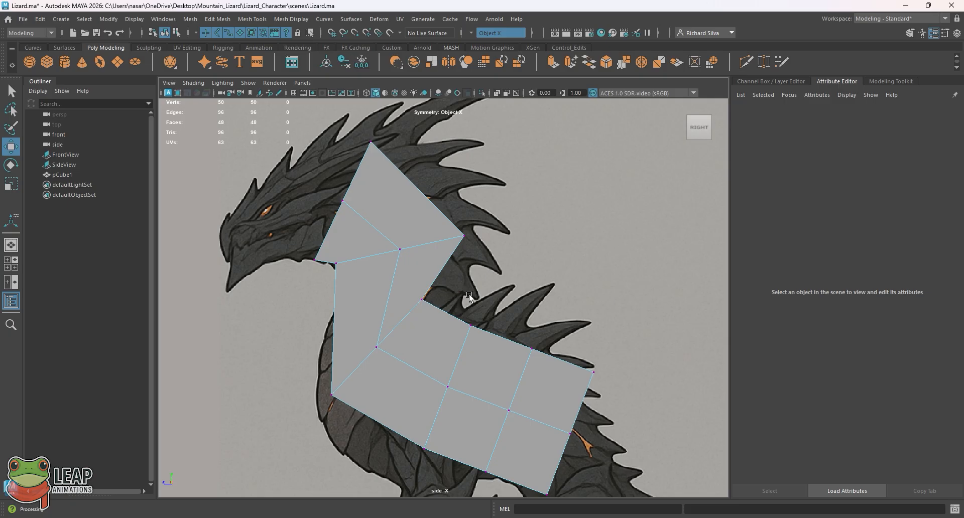
Step: Select the row of vertices at the rear bend between neck and back and compare it in the perspective and side views
{"action": "left_click_drag", "start_coordinate": [409, 282], "coordinate": [442, 319]}
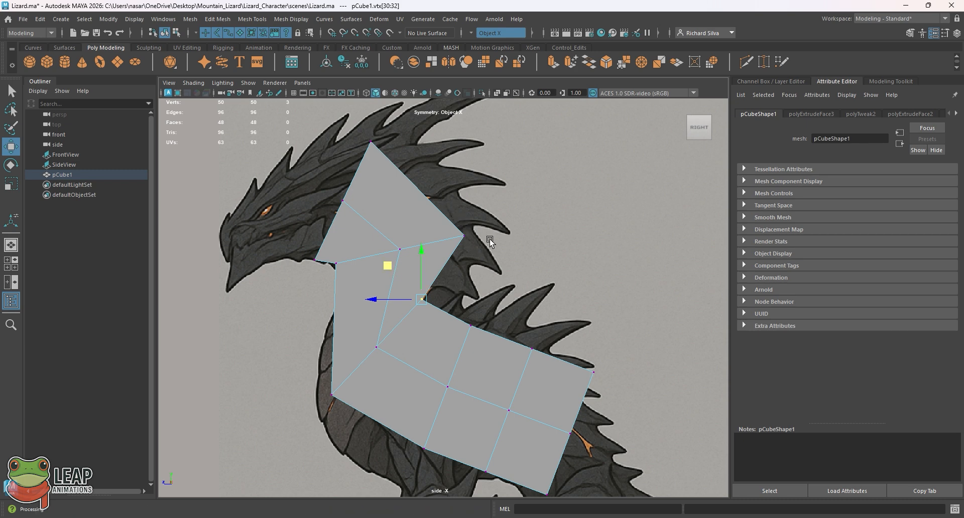
{"action": "left_click", "coordinate": [466, 236]}
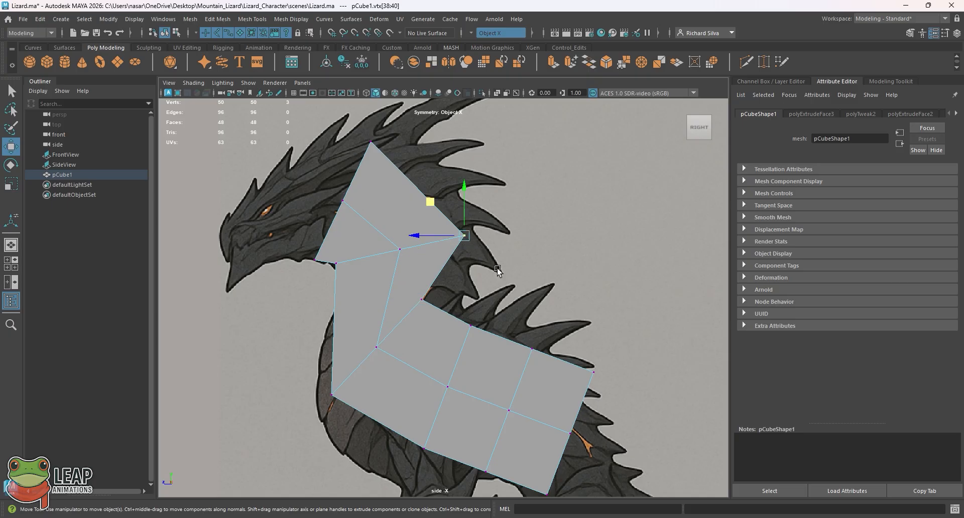
{"action": "left_click", "coordinate": [420, 300]}
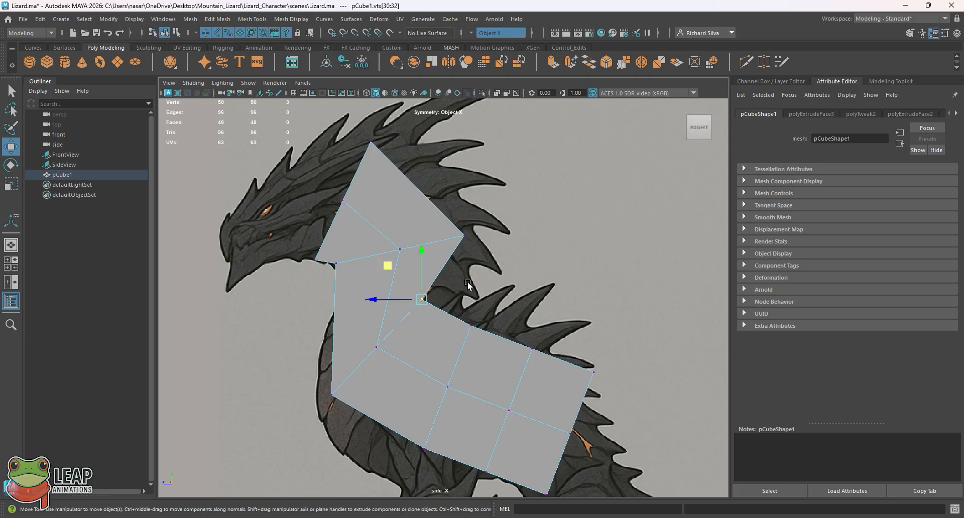
{"action": "key", "text": "space"}
{"action": "key", "text": "space"}
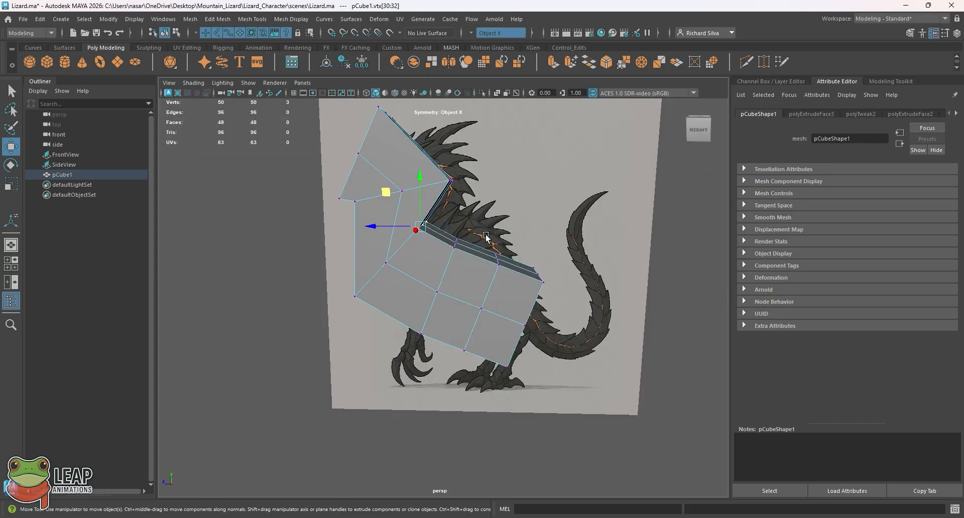
{"action": "scroll", "coordinate": [445, 252], "scroll_direction": "up", "scroll_amount": 5}
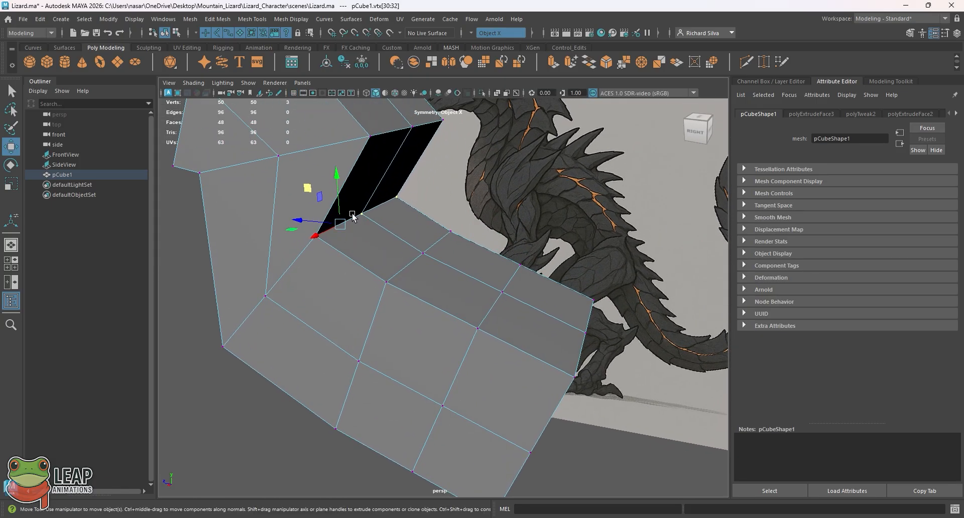
{"action": "key", "text": "space"}
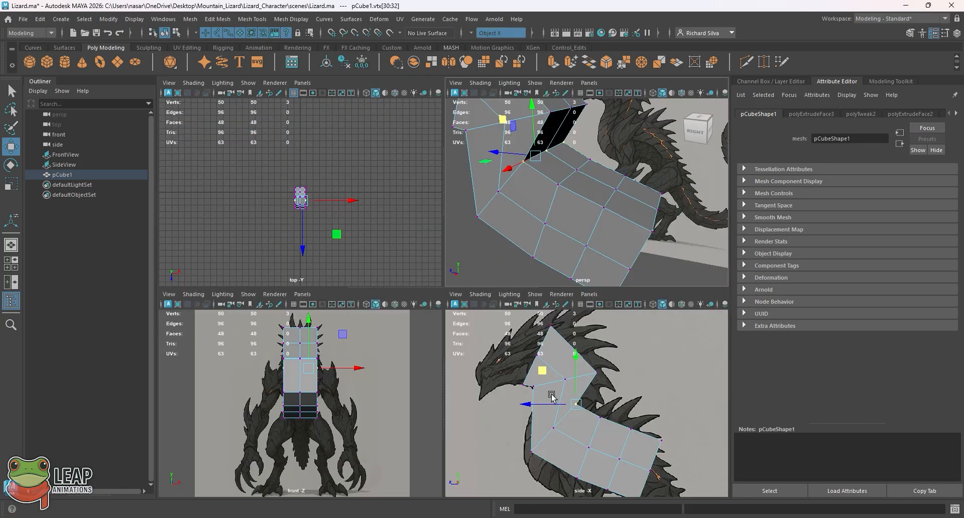
{"action": "scroll", "coordinate": [590, 413], "scroll_direction": "up", "scroll_amount": 3}
{"action": "key", "text": "space"}
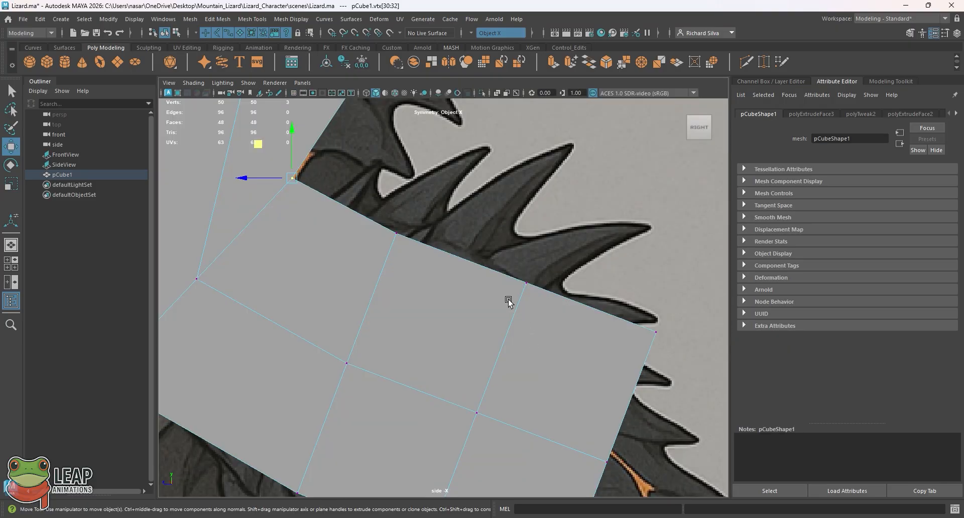
{"action": "scroll", "coordinate": [549, 364], "scroll_direction": "down", "scroll_amount": 3}
{"action": "scroll", "coordinate": [549, 363], "scroll_direction": "down", "scroll_amount": 5}
{"action": "scroll", "coordinate": [487, 334], "scroll_direction": "up", "scroll_amount": 3}
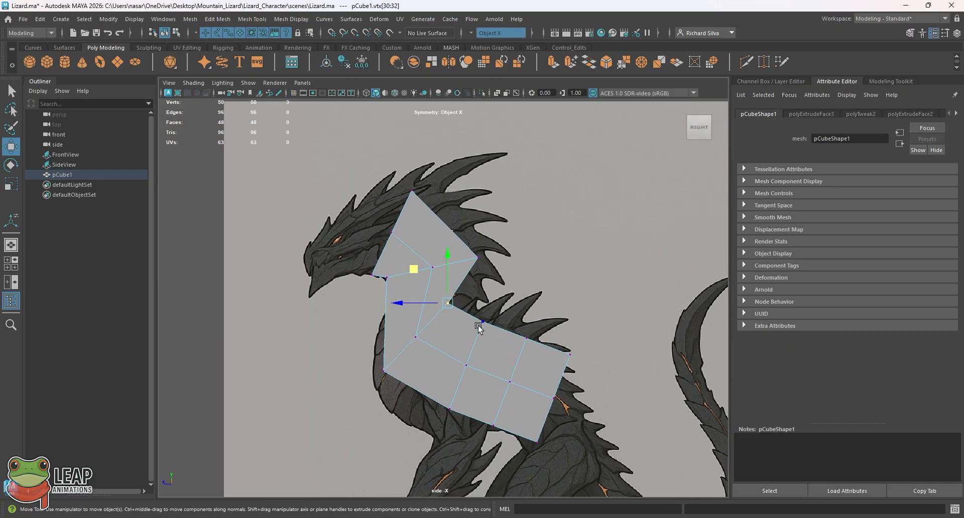
{"action": "scroll", "coordinate": [481, 304], "scroll_direction": "up", "scroll_amount": 2}
{"action": "key", "text": "space"}
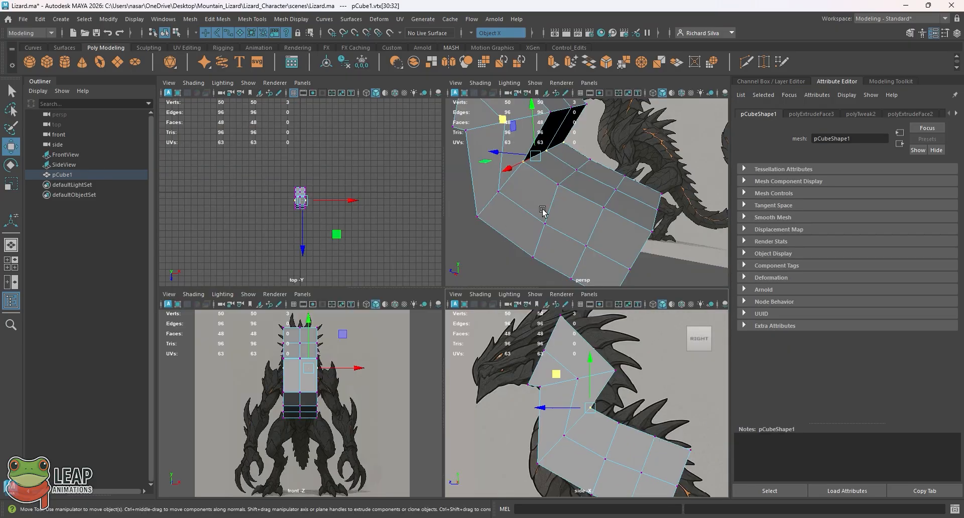
{"action": "key", "text": "space"}
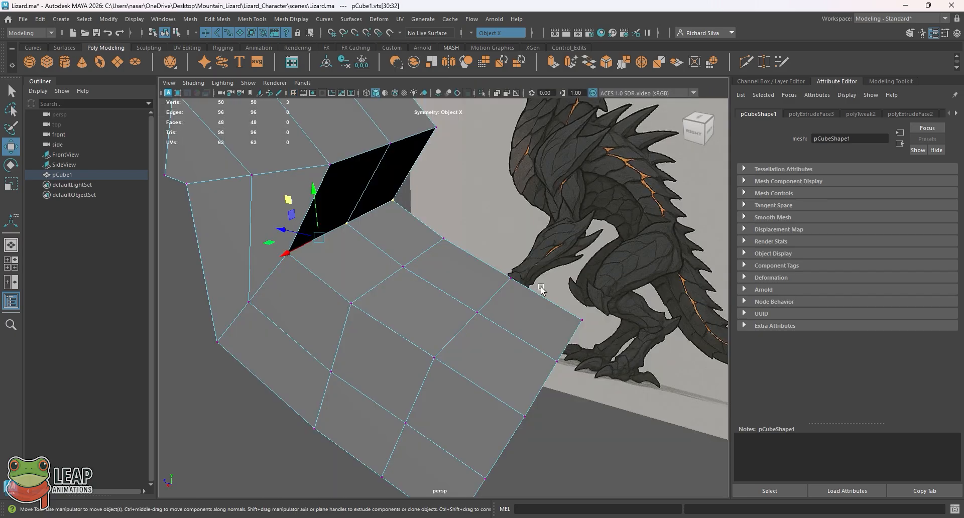
{"action": "left_click_drag", "start_coordinate": [345, 254], "coordinate": [391, 242], "text": "alt"}
{"action": "key", "text": "space"}
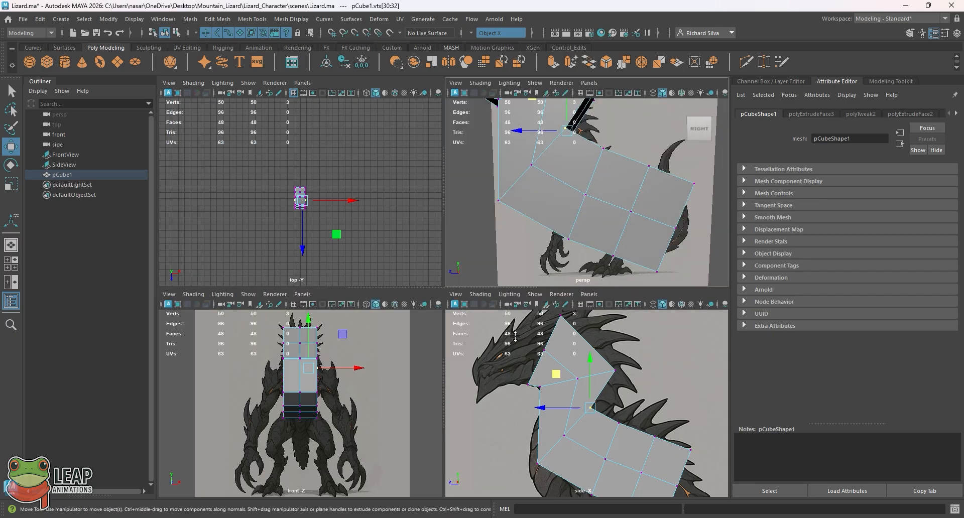
{"action": "key", "text": "space"}
Step: Reselect the vertices at the rear neck bend and move them toward the tail, following the reference's back-of-neck outline in side view
{"action": "middle_click_drag", "start_coordinate": [549, 355], "coordinate": [548, 362], "text": "alt"}
{"action": "double_click", "coordinate": [513, 312]}
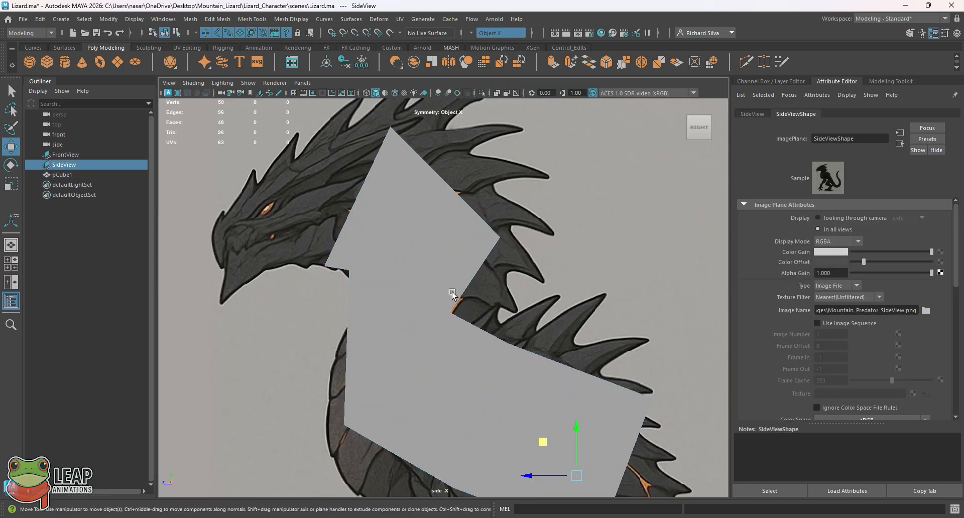
{"action": "left_click", "coordinate": [449, 296]}
{"action": "right_click_drag", "start_coordinate": [449, 300], "coordinate": [399, 230]}
{"action": "left_click", "coordinate": [450, 312]}
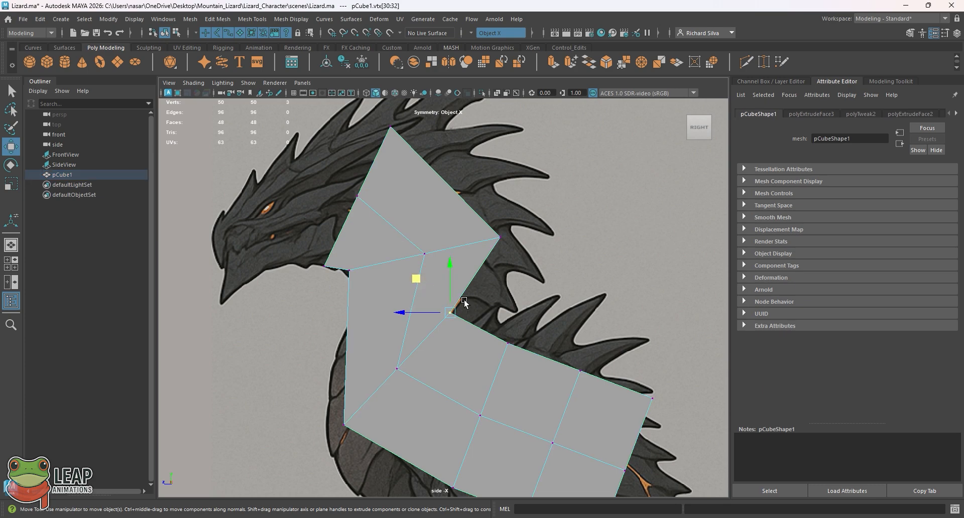
{"action": "left_click_drag", "start_coordinate": [490, 320], "coordinate": [425, 295]}
{"action": "key", "text": "space"}
{"action": "key", "text": "space"}
{"action": "left_click_drag", "start_coordinate": [578, 176], "coordinate": [460, 279], "text": "alt"}
{"action": "key", "text": "space"}
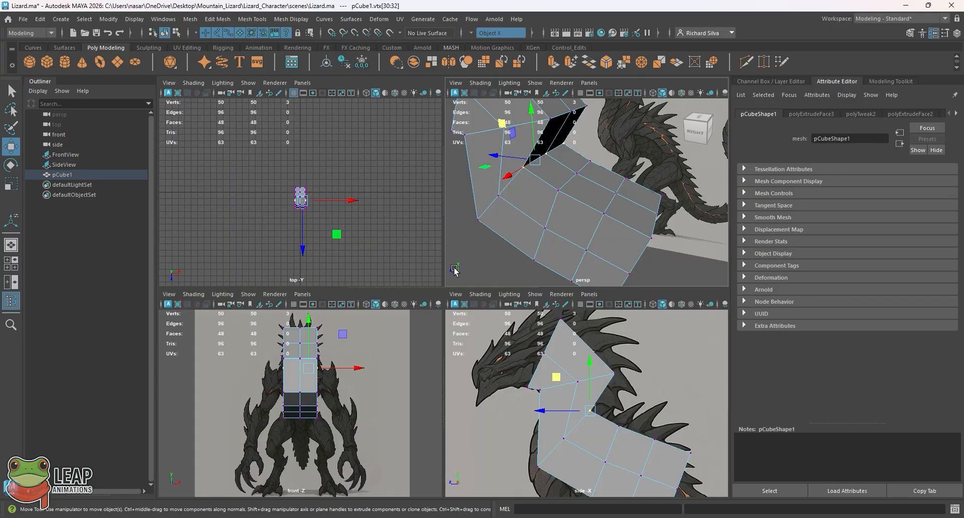
{"action": "key", "text": "space"}
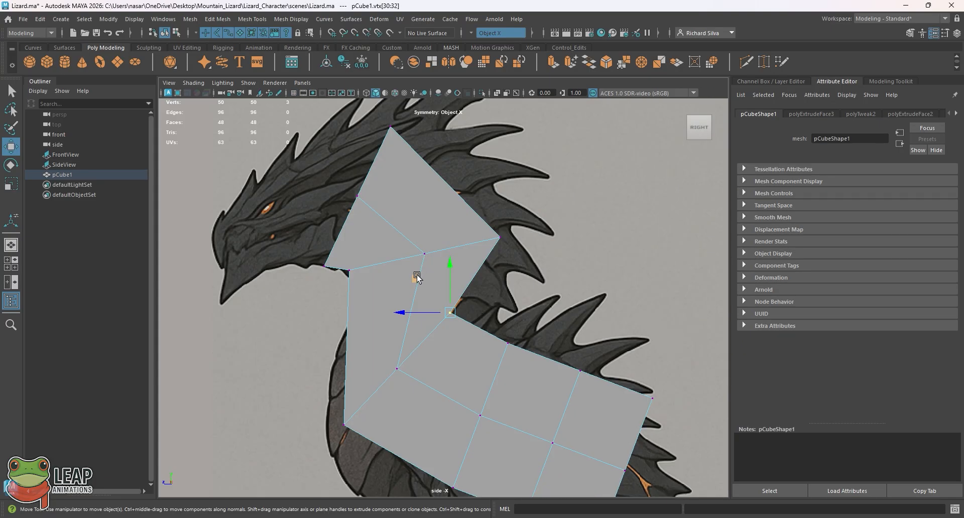
{"action": "middle_click_drag", "start_coordinate": [422, 274], "coordinate": [456, 274]}
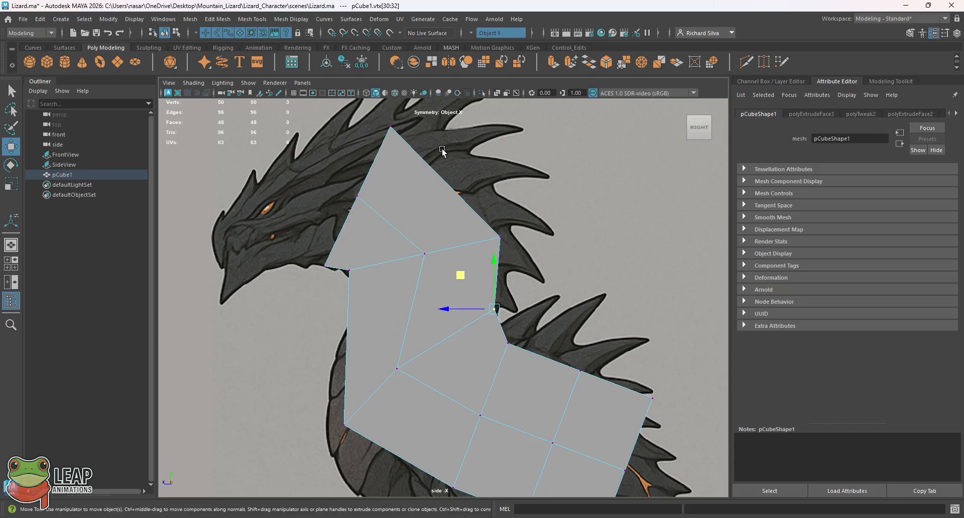
Step: Move the vertices at the mesh's front chest corner down and forward onto the reference's chest outline
{"action": "middle_click_drag", "start_coordinate": [370, 329], "coordinate": [386, 259], "text": "alt"}
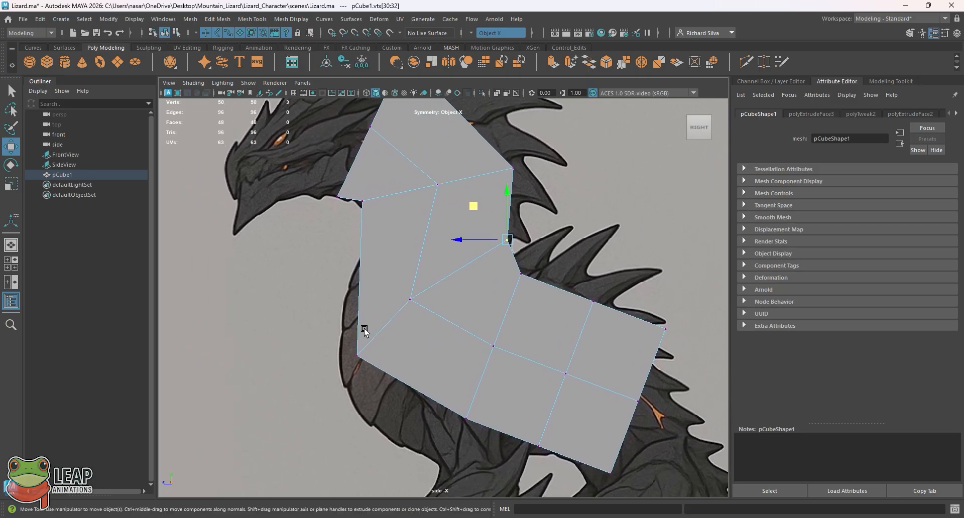
{"action": "left_click", "coordinate": [358, 355]}
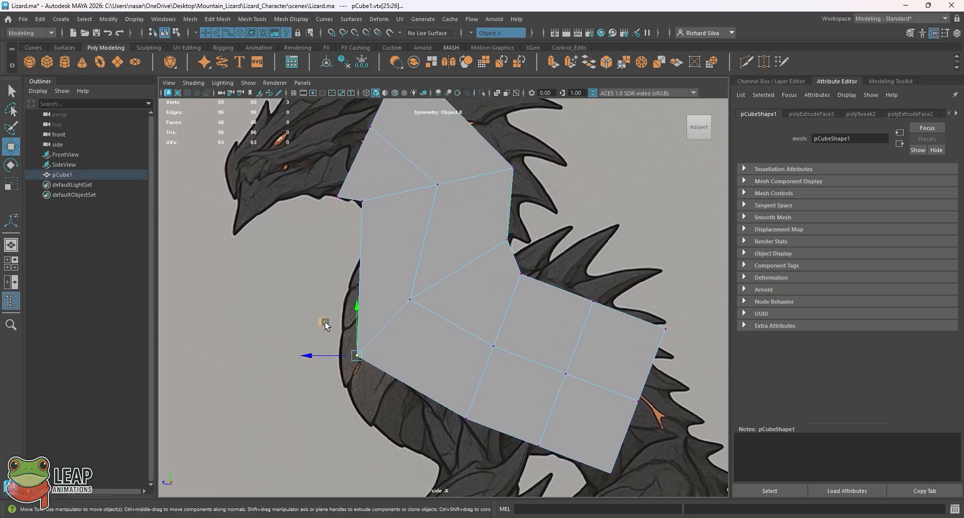
{"action": "left_click_drag", "start_coordinate": [324, 324], "coordinate": [309, 353]}
Step: Examine the reshaped chest across the mesh's width in perspective and compare it with the side reference
{"action": "key", "text": "space"}
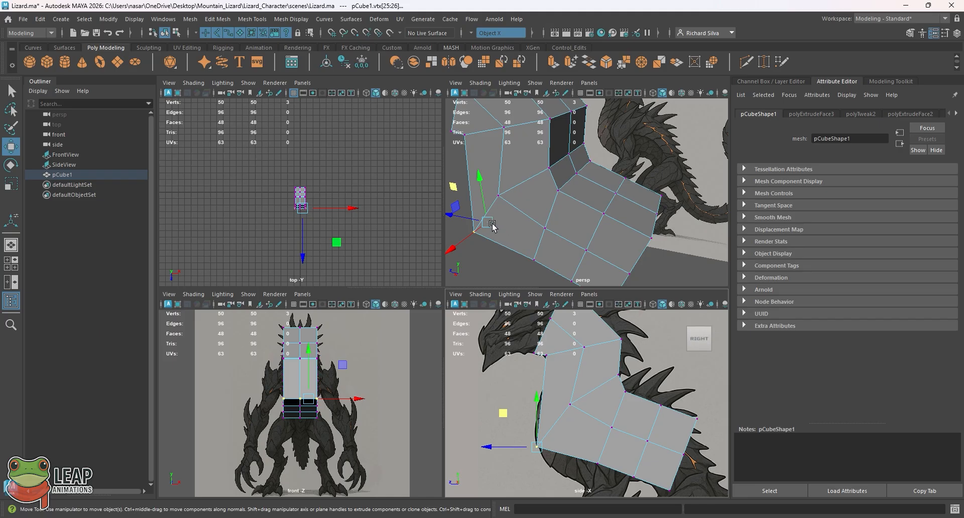
{"action": "left_click_drag", "start_coordinate": [493, 224], "coordinate": [567, 222], "text": "alt"}
{"action": "key", "text": "space"}
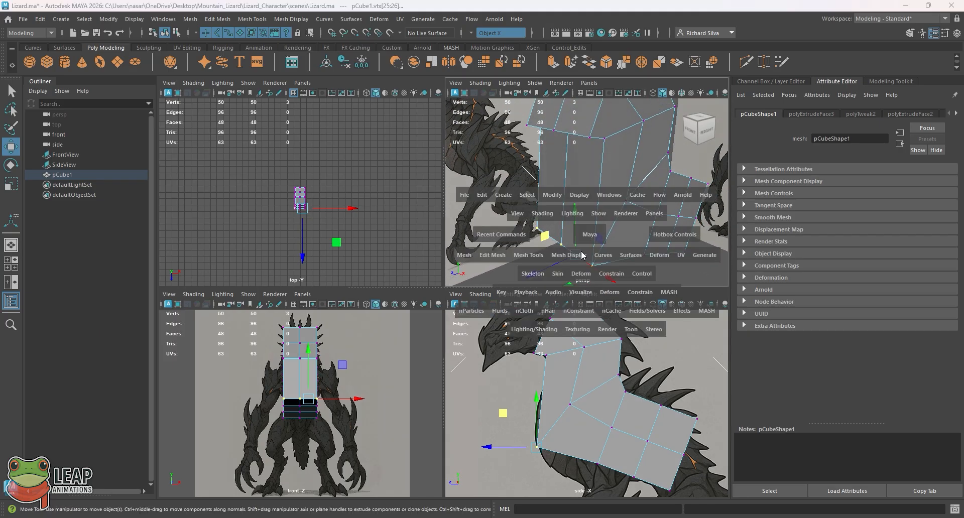
{"action": "left_click_drag", "start_coordinate": [490, 320], "coordinate": [465, 295], "text": "alt"}
{"action": "key", "text": "space"}
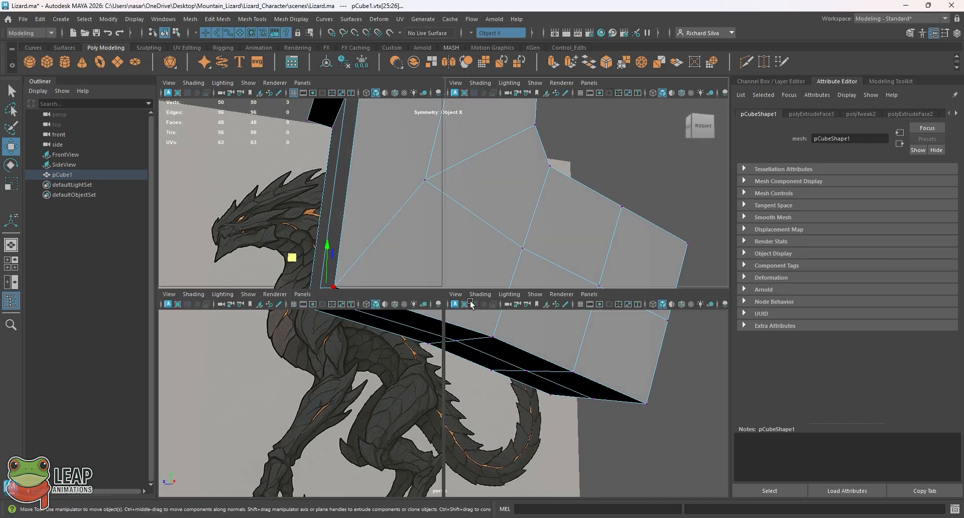
{"action": "key", "text": "space"}
{"action": "left_click_drag", "start_coordinate": [504, 387], "coordinate": [452, 342], "text": "alt"}
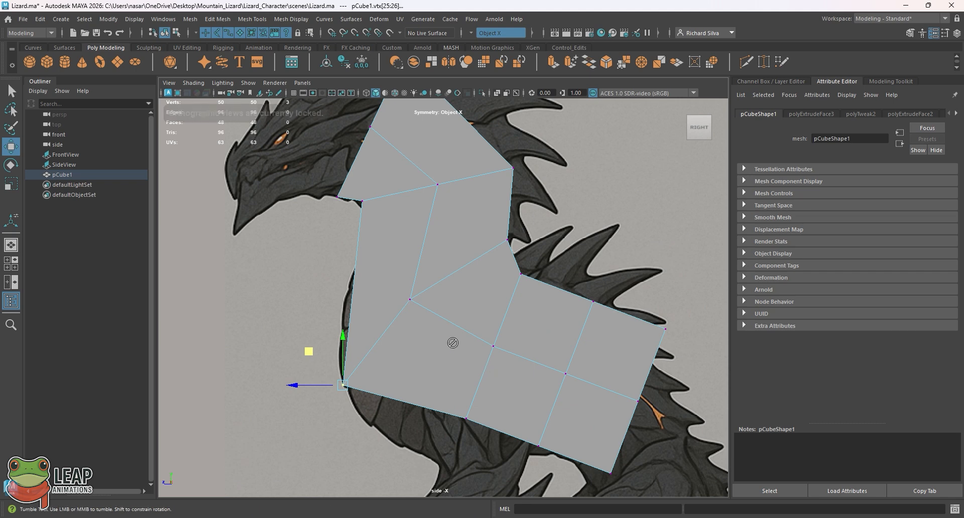
{"action": "middle_click_drag", "start_coordinate": [375, 275], "coordinate": [381, 317], "text": "alt"}
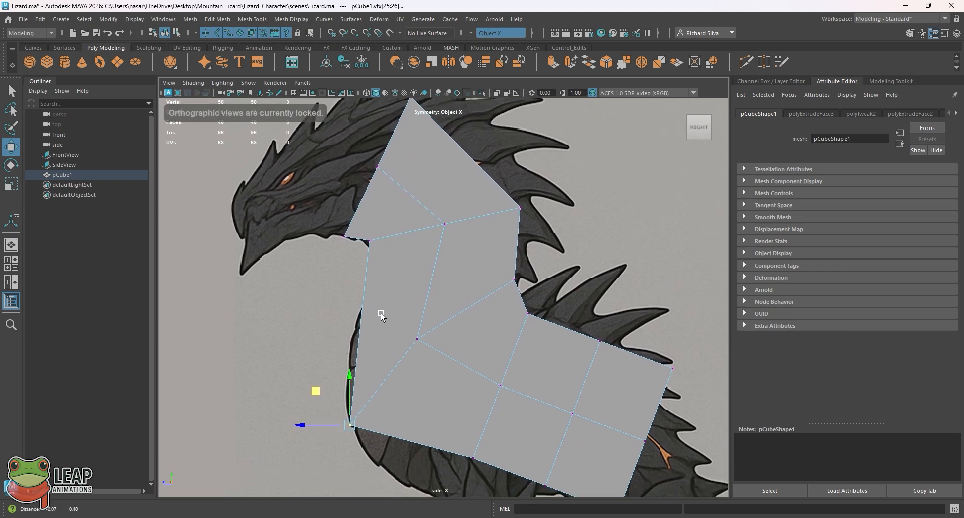
Step: Return the body mesh to object mode with the Select tool and select the whole mesh
{"action": "key", "text": "q"}
{"action": "right_click_drag", "start_coordinate": [410, 249], "coordinate": [455, 238]}
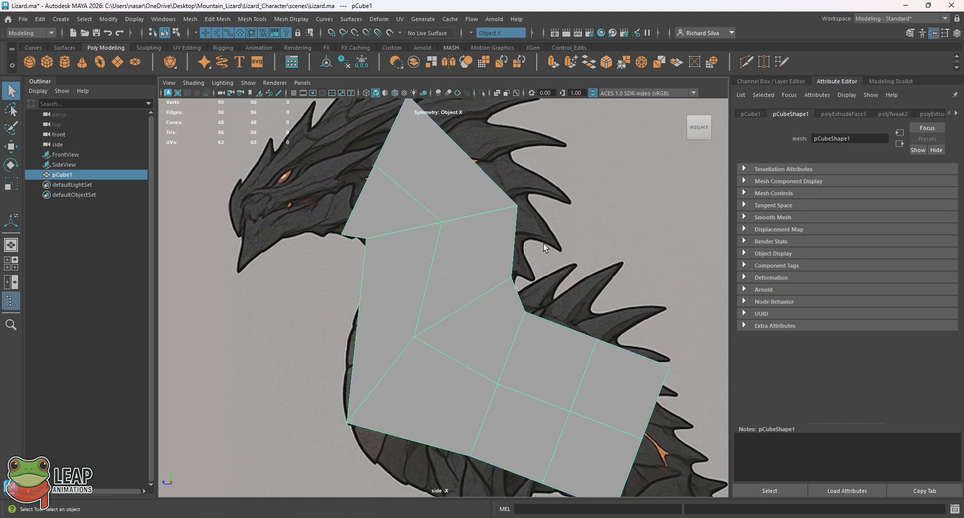
{"action": "left_click", "coordinate": [528, 257]}
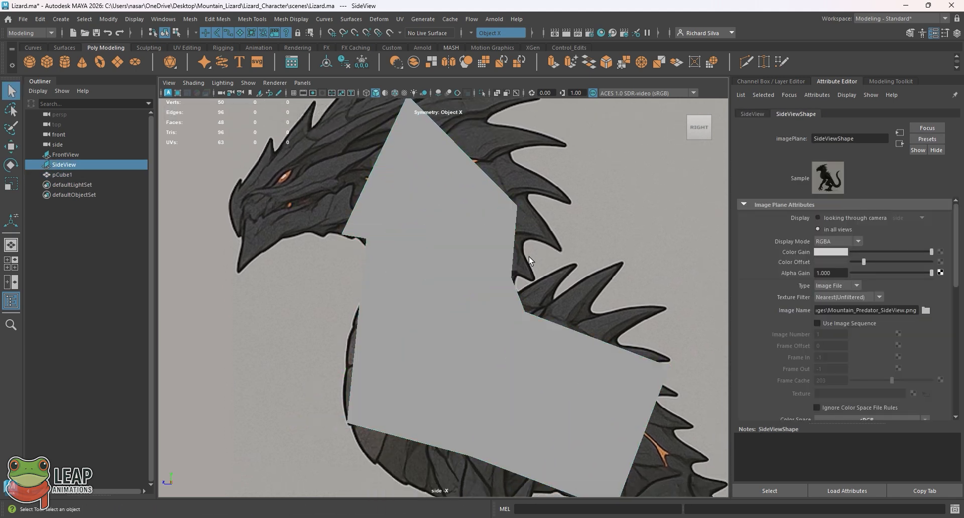
{"action": "left_click", "coordinate": [424, 239]}
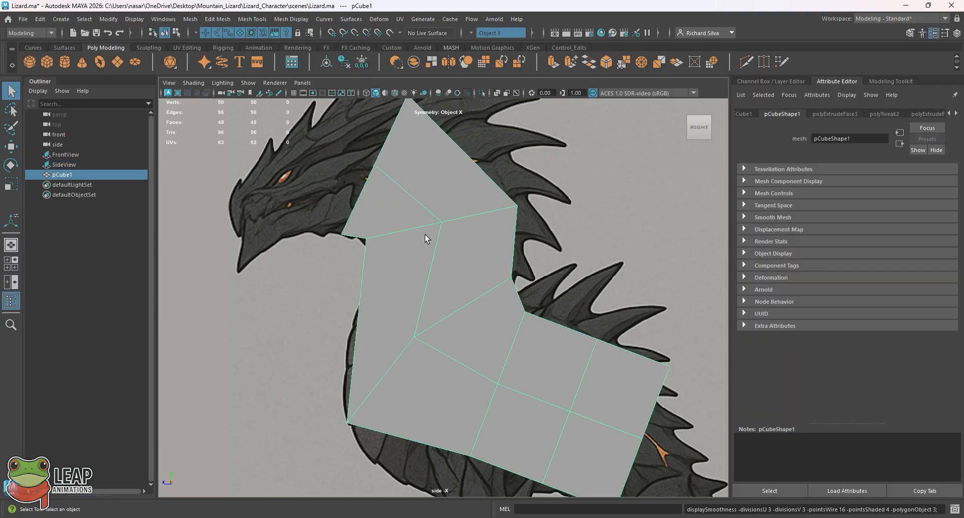
Step: Preview the mesh smoothed and in wireframe over the reference, ending in unsmoothed shaded display
{"action": "key", "text": "3"}
{"action": "key", "text": "1"}
{"action": "key", "text": "3"}
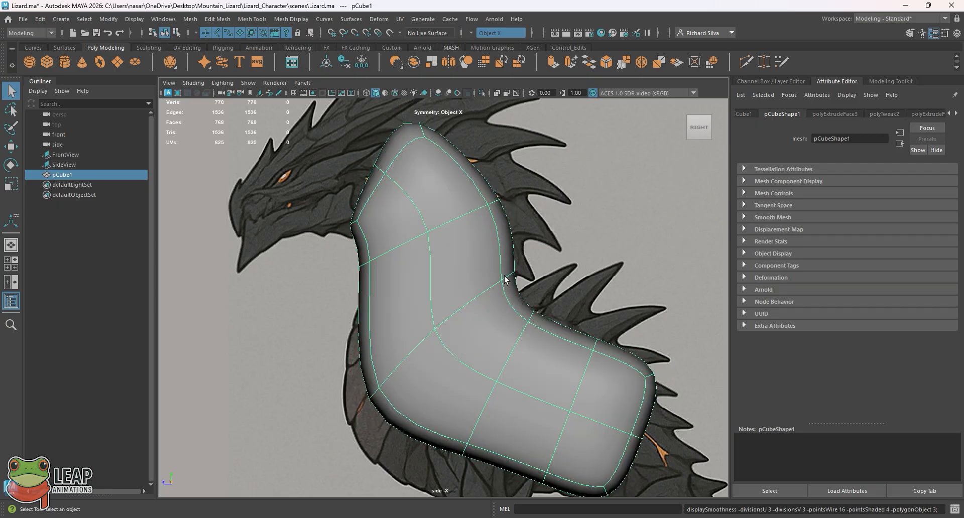
{"action": "key", "text": "1"}
{"action": "key", "text": "4"}
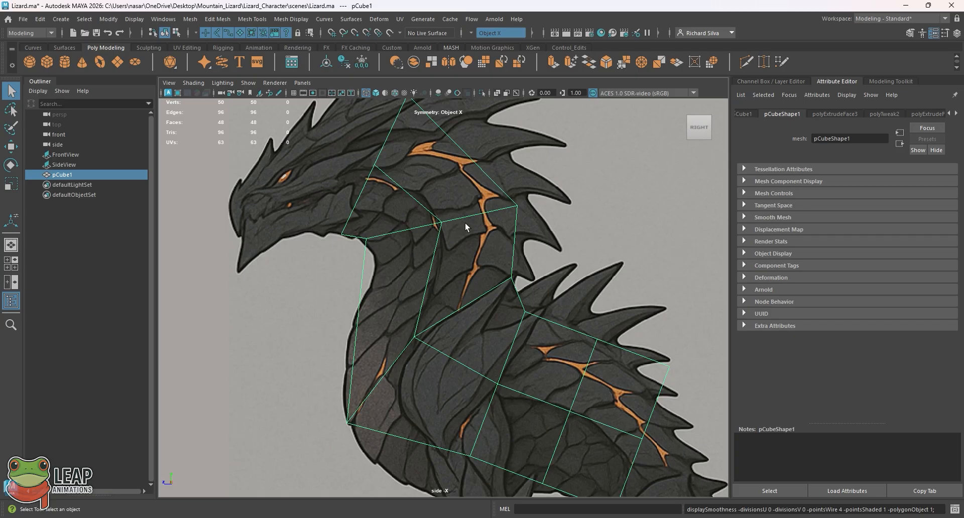
{"action": "left_click", "coordinate": [377, 93]}
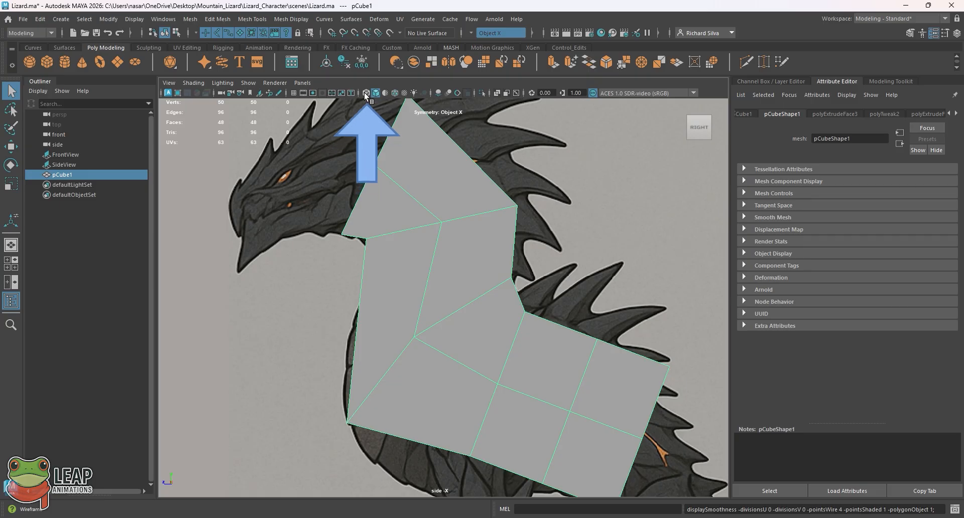
Step: Compare the body mesh with the side reference by alternating wireframe and shaded display, ending in shaded display
{"action": "left_click", "coordinate": [365, 93]}
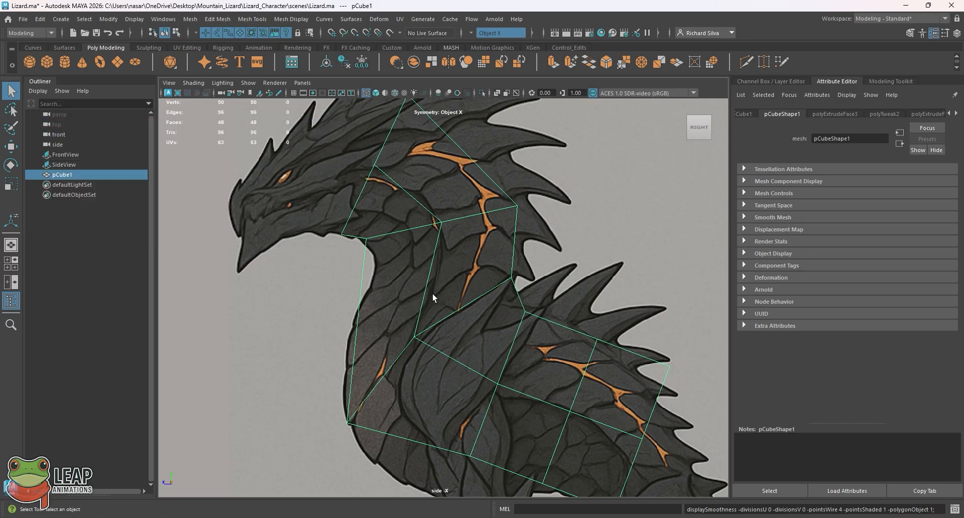
{"action": "left_click", "coordinate": [376, 93]}
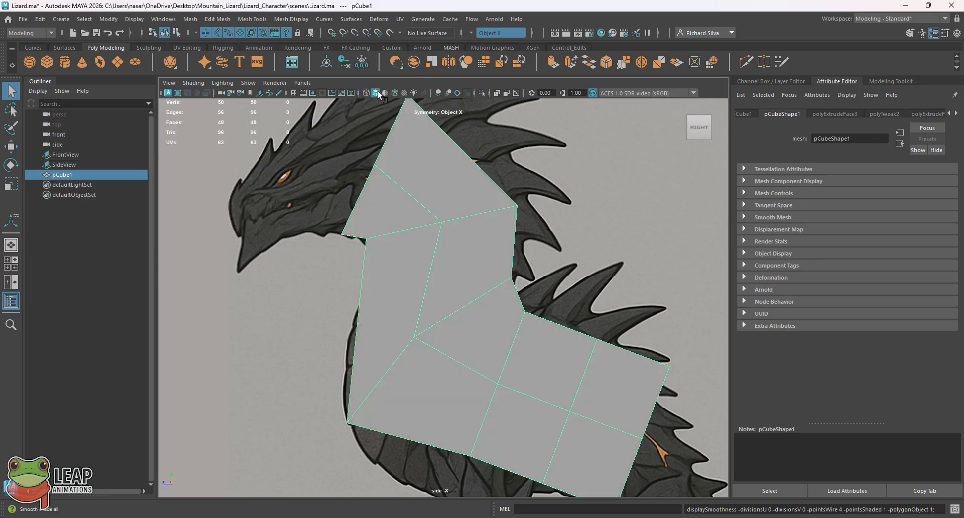
{"action": "left_click", "coordinate": [367, 93]}
{"action": "left_click", "coordinate": [375, 93]}
{"action": "left_click", "coordinate": [368, 93]}
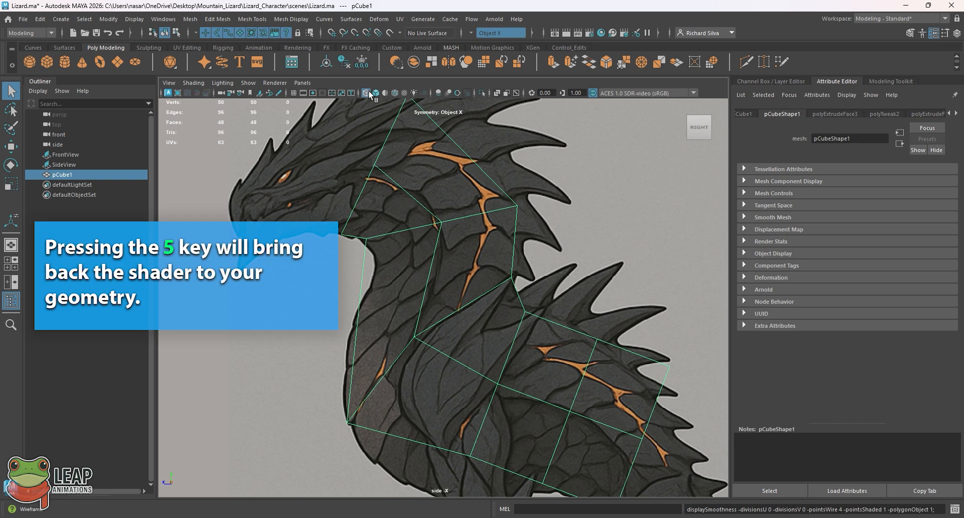
{"action": "key", "text": "5"}
{"action": "key", "text": "4"}
{"action": "key", "text": "5"}
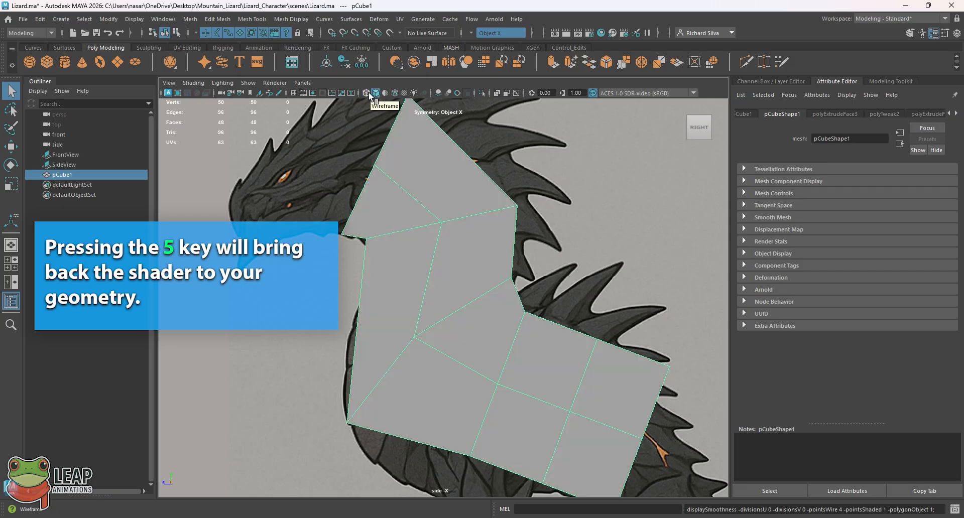
{"action": "left_click", "coordinate": [368, 95]}
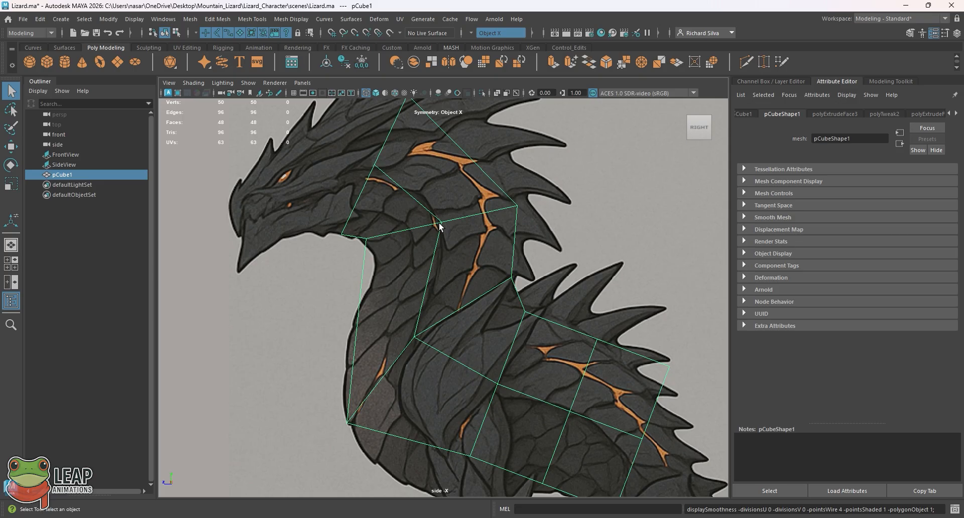
{"action": "key", "text": "5"}
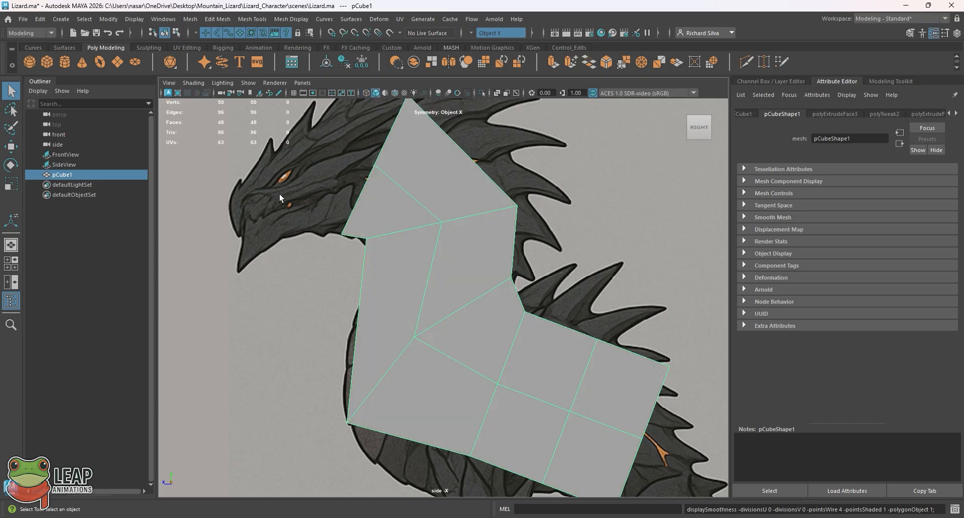
{"action": "left_click", "coordinate": [365, 93]}
{"action": "left_click", "coordinate": [363, 92]}
{"action": "left_click", "coordinate": [362, 92]}
{"action": "left_click", "coordinate": [376, 93]}
{"action": "left_click", "coordinate": [371, 202]}
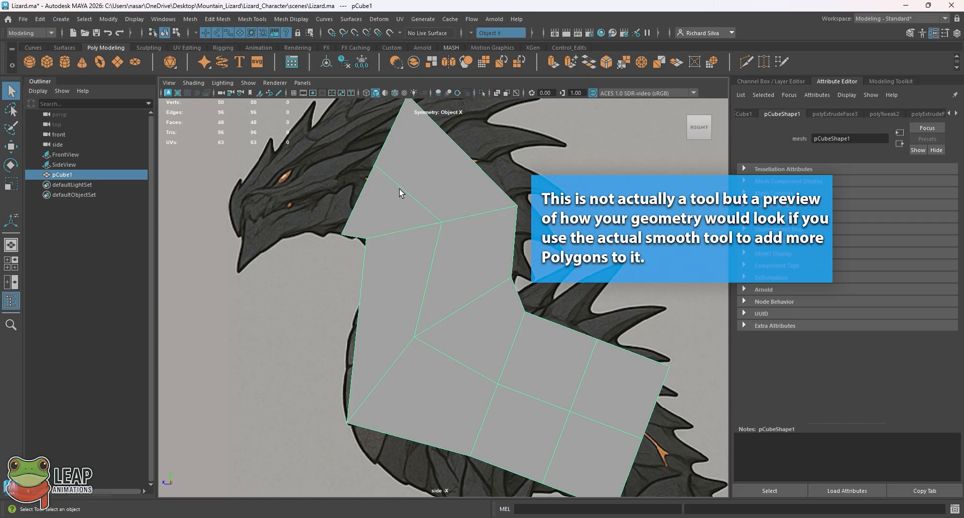
Step: Turn on the smooth preview for the body mesh and inspect its rounded form in perspective before returning to the side view
{"action": "key", "text": "3"}
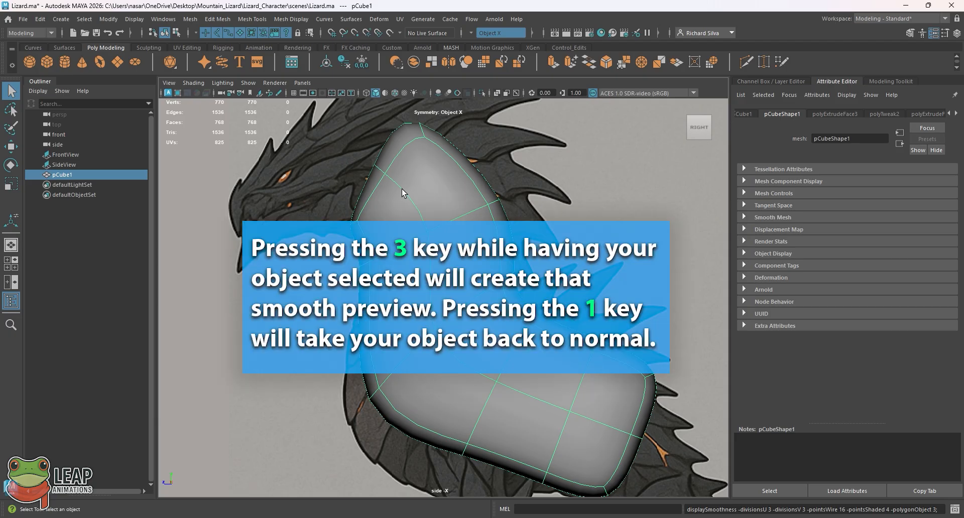
{"action": "key", "text": "space"}
{"action": "key", "text": "space"}
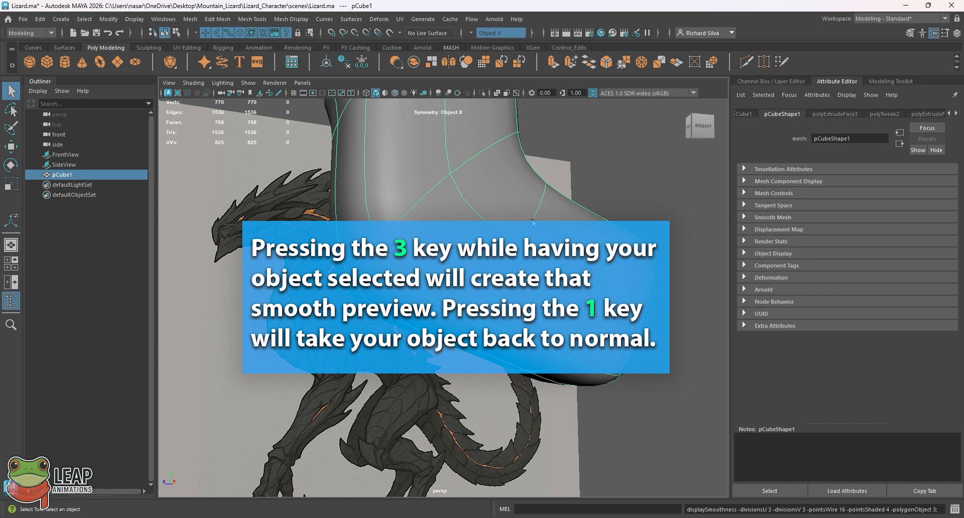
{"action": "left_click_drag", "start_coordinate": [533, 221], "coordinate": [393, 207], "text": "alt"}
{"action": "left_click_drag", "start_coordinate": [377, 251], "coordinate": [358, 269], "text": "alt"}
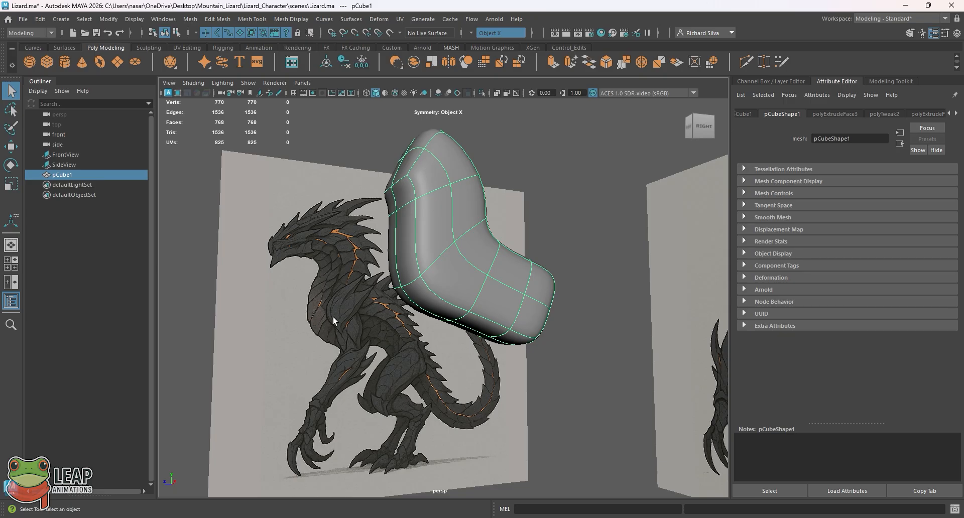
{"action": "key", "text": "space"}
{"action": "key", "text": "space"}
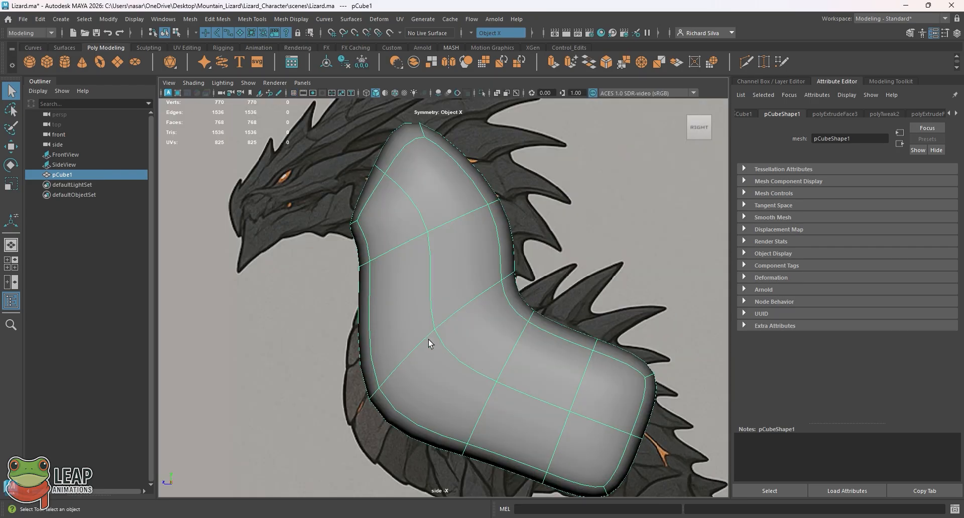
Step: Switch the smoothed body mesh to vertex editing and select the vertices at its front chest corner
{"action": "middle_click_drag", "start_coordinate": [413, 335], "coordinate": [420, 279], "text": "alt"}
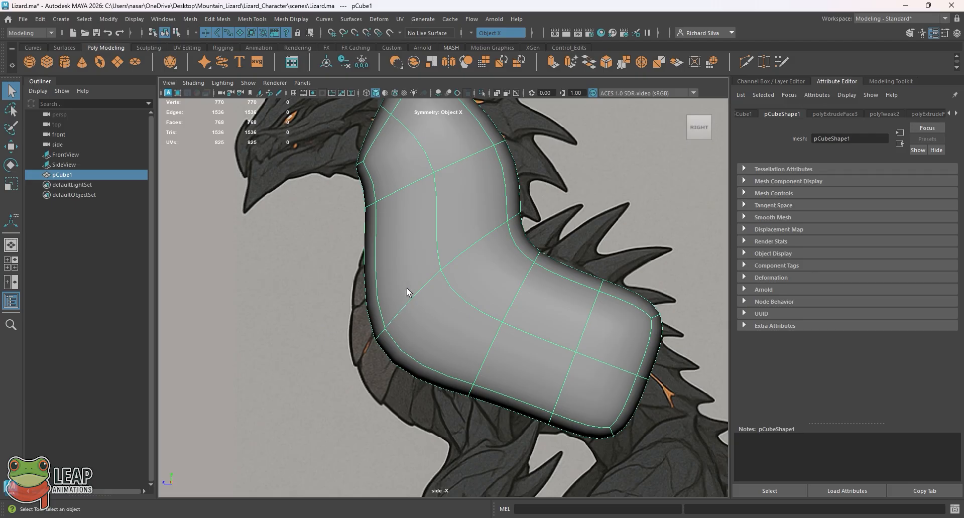
{"action": "right_click_drag", "start_coordinate": [409, 246], "coordinate": [368, 227]}
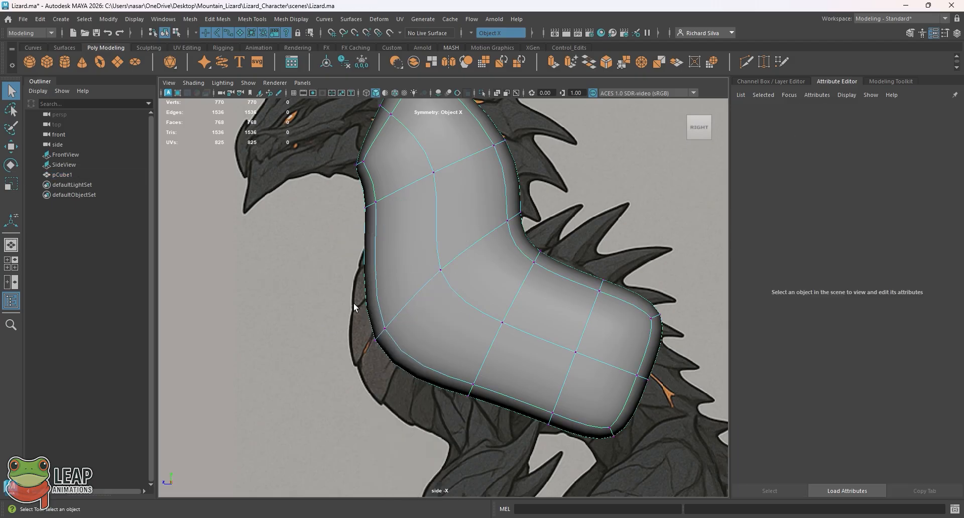
{"action": "left_click_drag", "start_coordinate": [344, 278], "coordinate": [424, 387]}
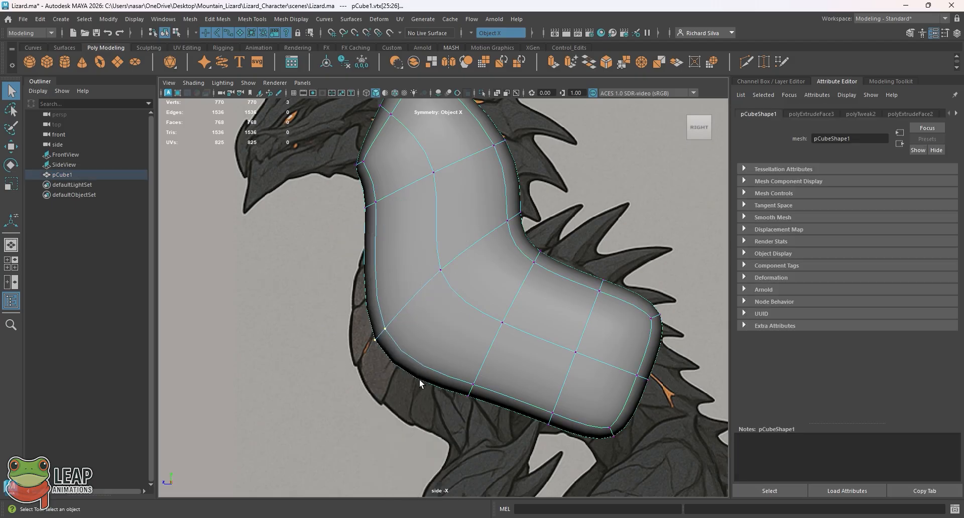
Step: Examine the selected chest corner vertices across the mesh's width in perspective and return to the side view
{"action": "key", "text": "space"}
{"action": "key", "text": "space"}
{"action": "left_click_drag", "start_coordinate": [525, 231], "coordinate": [486, 288], "text": "alt"}
{"action": "right_click_drag", "start_coordinate": [437, 295], "coordinate": [485, 311], "text": "alt"}
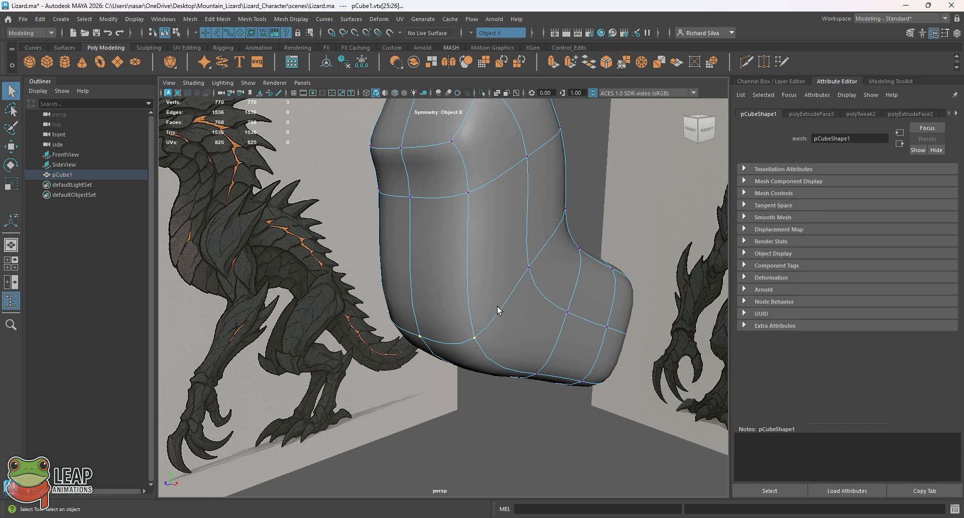
{"action": "left_click_drag", "start_coordinate": [498, 310], "coordinate": [439, 291], "text": "alt"}
{"action": "key", "text": "space"}
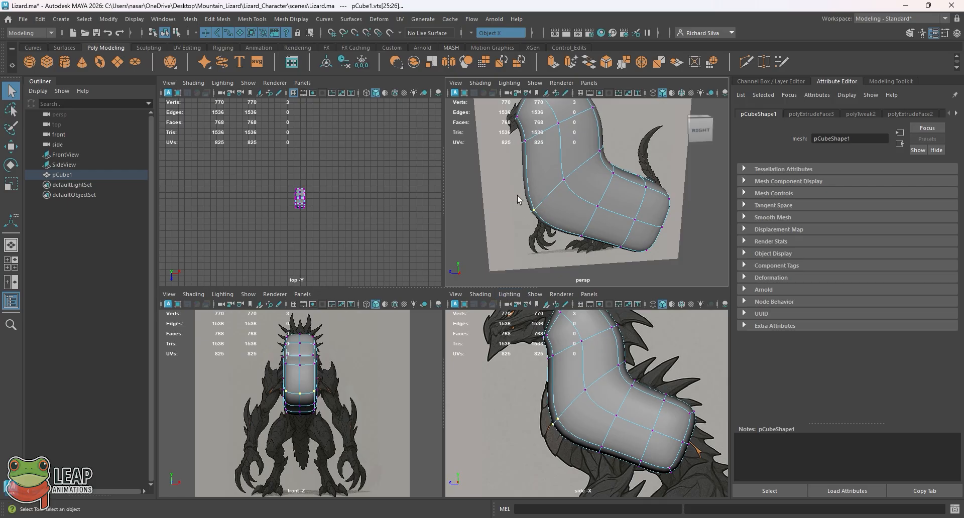
{"action": "key", "text": "space"}
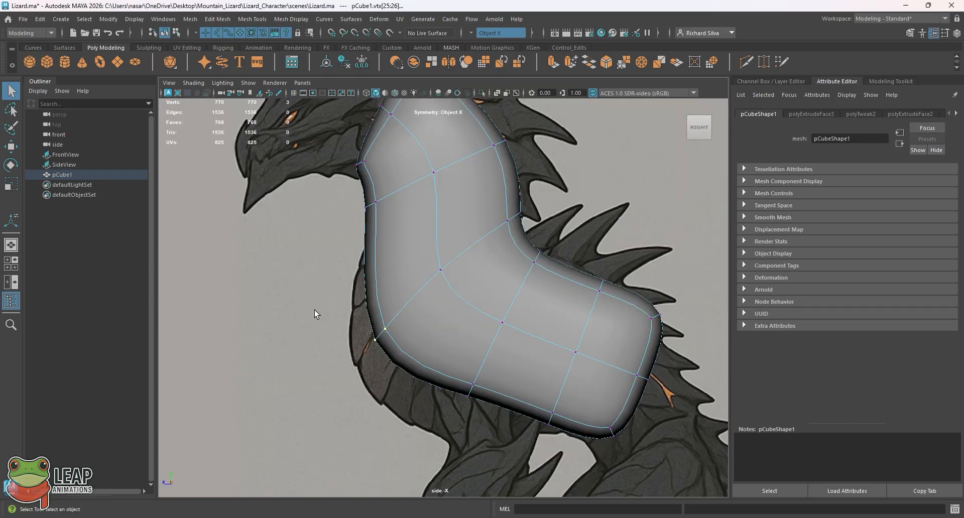
{"action": "key", "text": "space"}
{"action": "left_click_drag", "start_coordinate": [556, 222], "coordinate": [384, 311], "text": "alt"}
{"action": "key", "text": "space"}
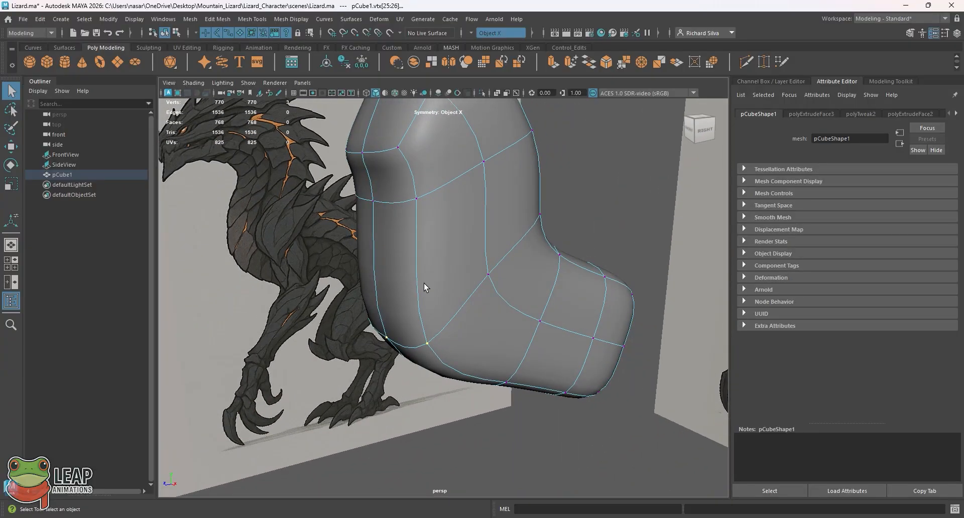
{"action": "key", "text": "space"}
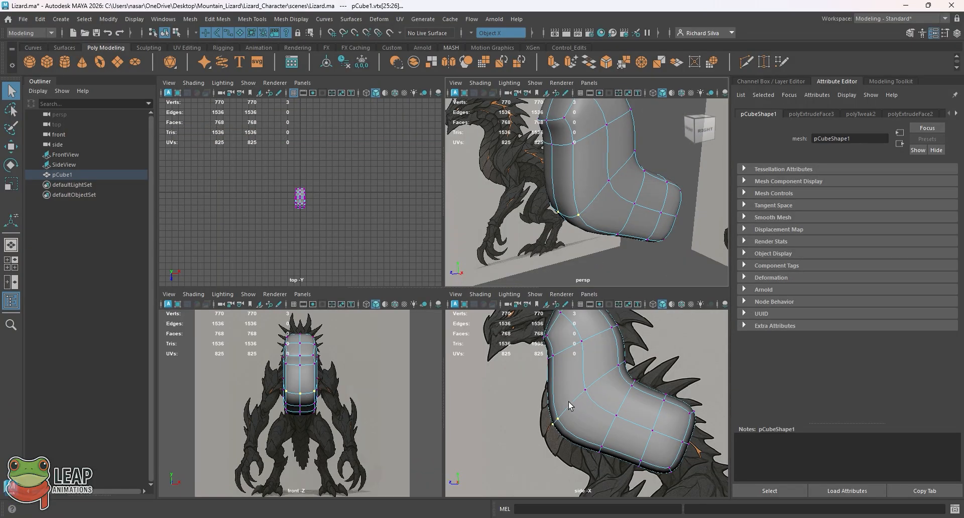
{"action": "key", "text": "space"}
Step: Move the front chest corner vertices forward and down and the neighbouring belly vertices down to match the reference's chest and belly outline
{"action": "key", "text": "w"}
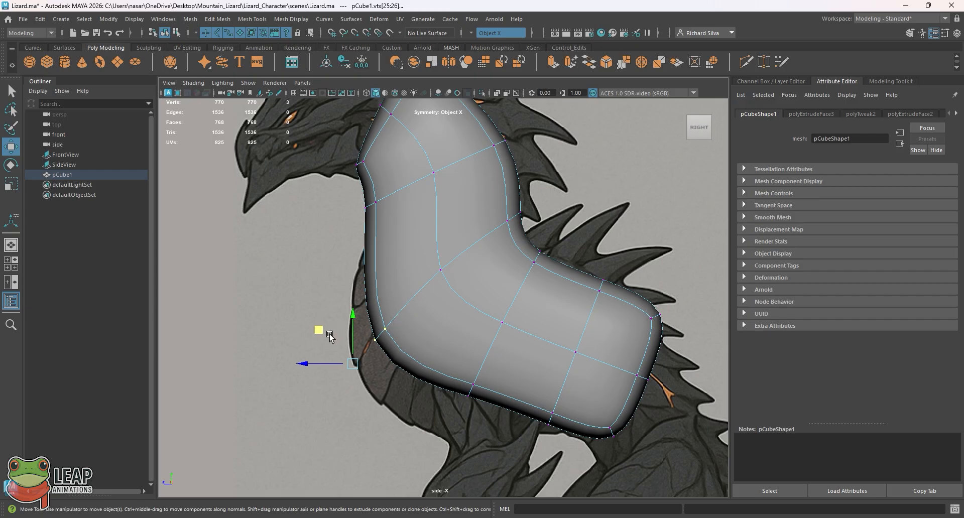
{"action": "left_click_drag", "start_coordinate": [318, 333], "coordinate": [289, 369]}
{"action": "left_click_drag", "start_coordinate": [441, 370], "coordinate": [476, 411]}
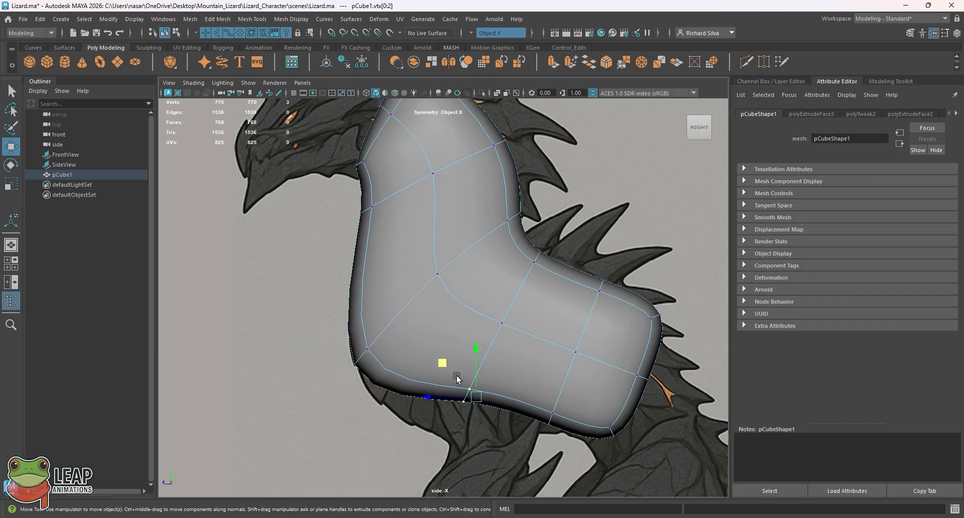
{"action": "left_click_drag", "start_coordinate": [439, 366], "coordinate": [430, 422]}
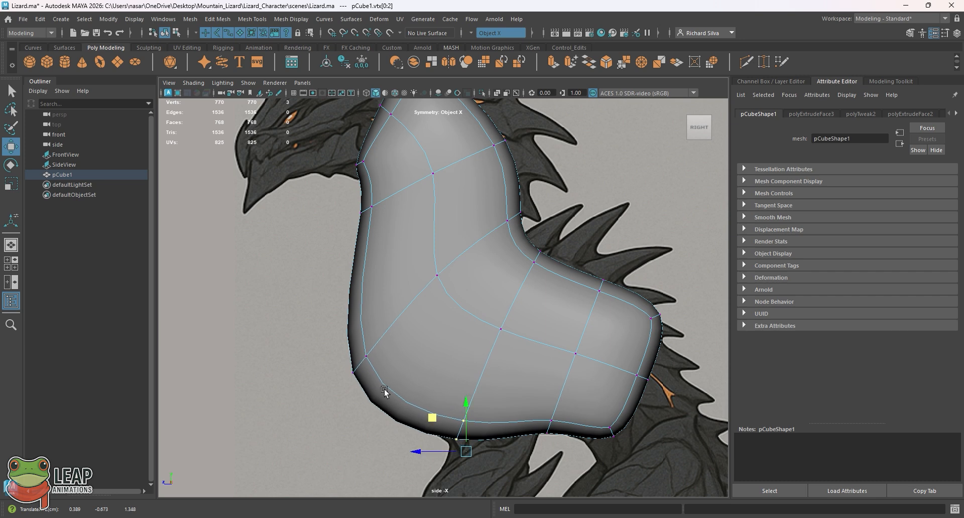
{"action": "left_click_drag", "start_coordinate": [388, 391], "coordinate": [320, 328]}
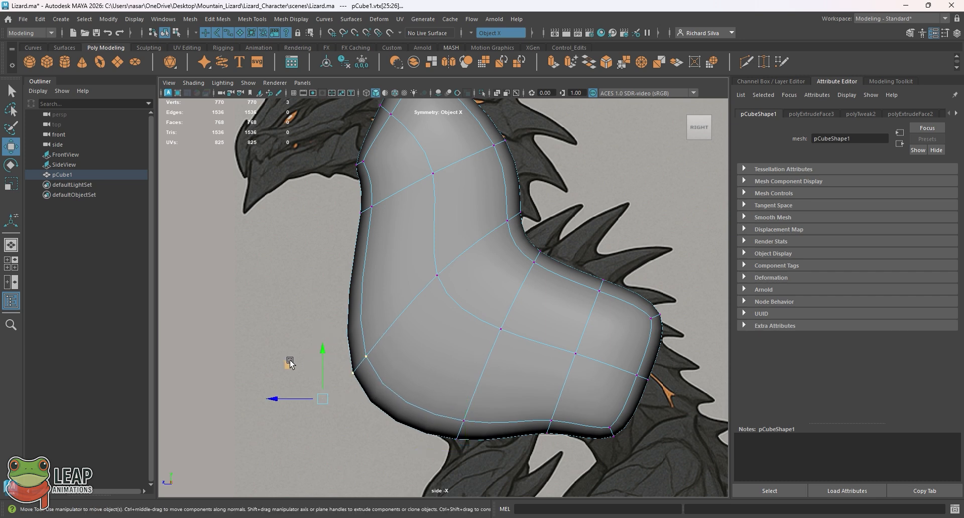
{"action": "left_click_drag", "start_coordinate": [290, 360], "coordinate": [295, 356]}
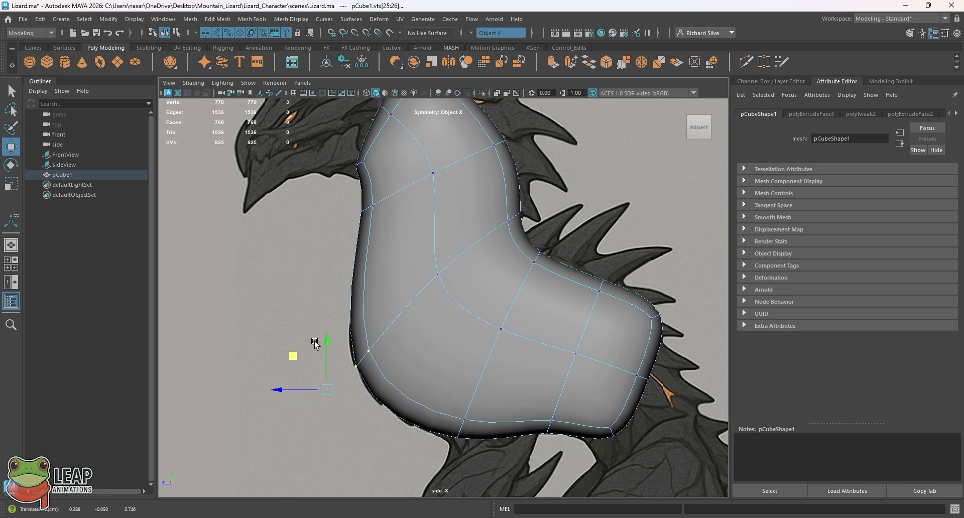
Step: Check the new chest volume in perspective, then move the front throat vertices back onto the reference's neck outline in wireframe display
{"action": "key", "text": "space"}
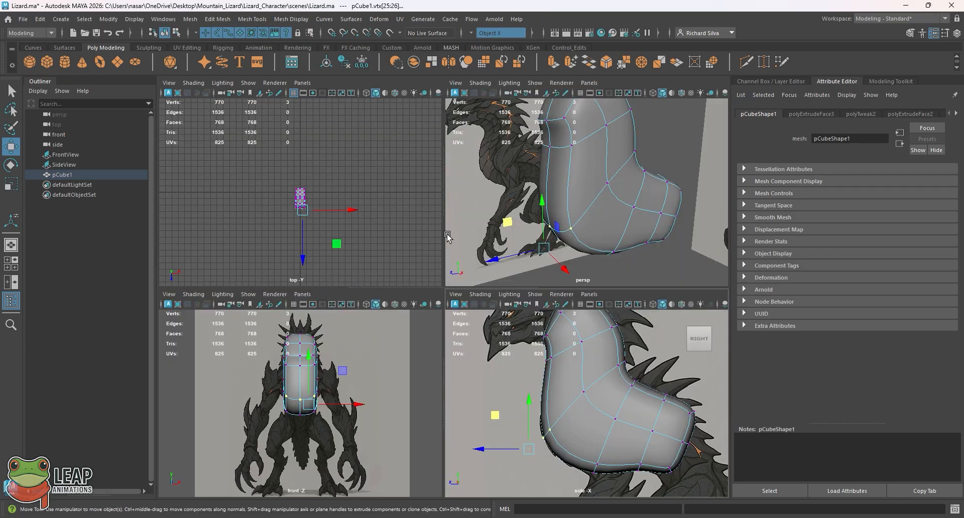
{"action": "key", "text": "space"}
{"action": "key", "text": "space"}
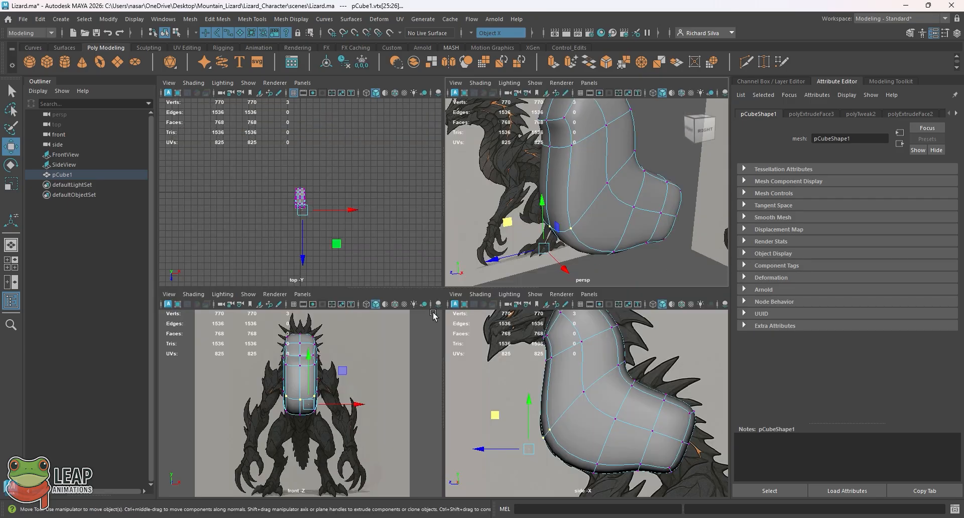
{"action": "key", "text": "space"}
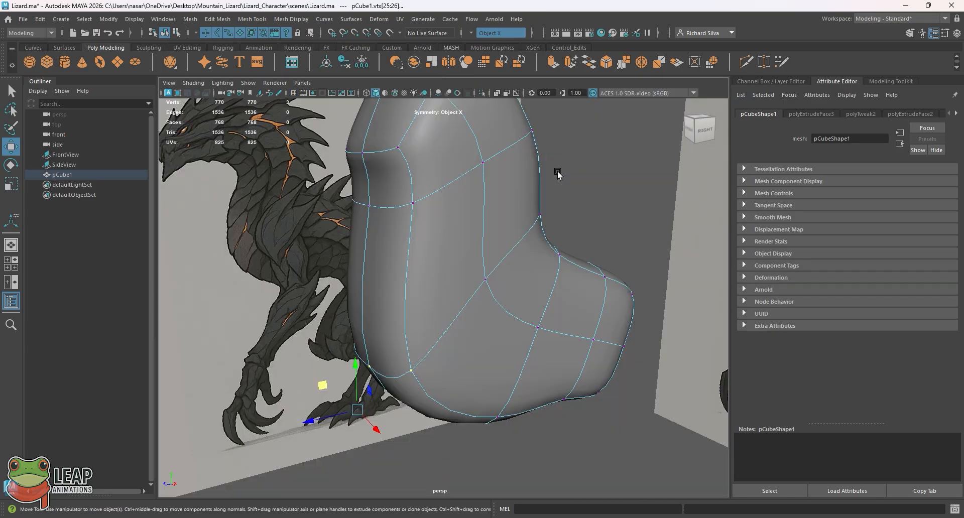
{"action": "key", "text": "space"}
{"action": "key", "text": "space"}
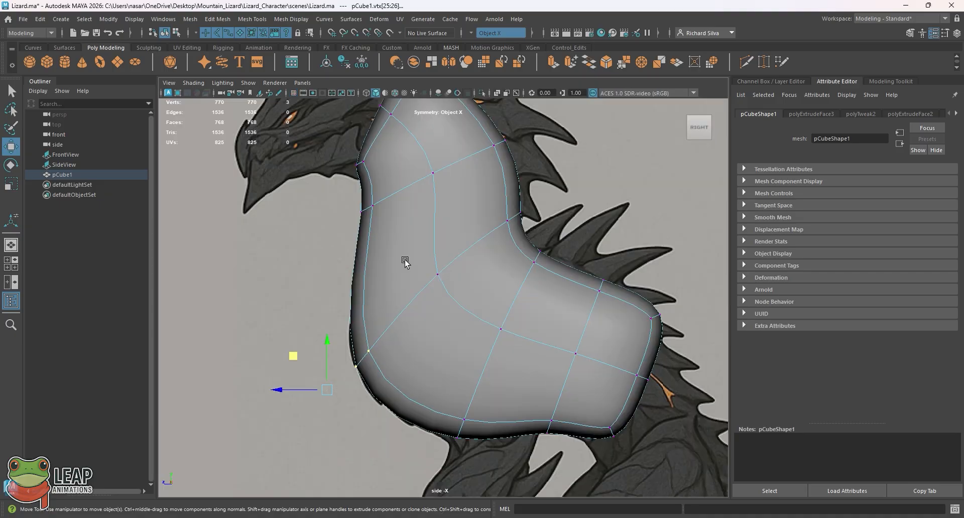
{"action": "left_click", "coordinate": [366, 93]}
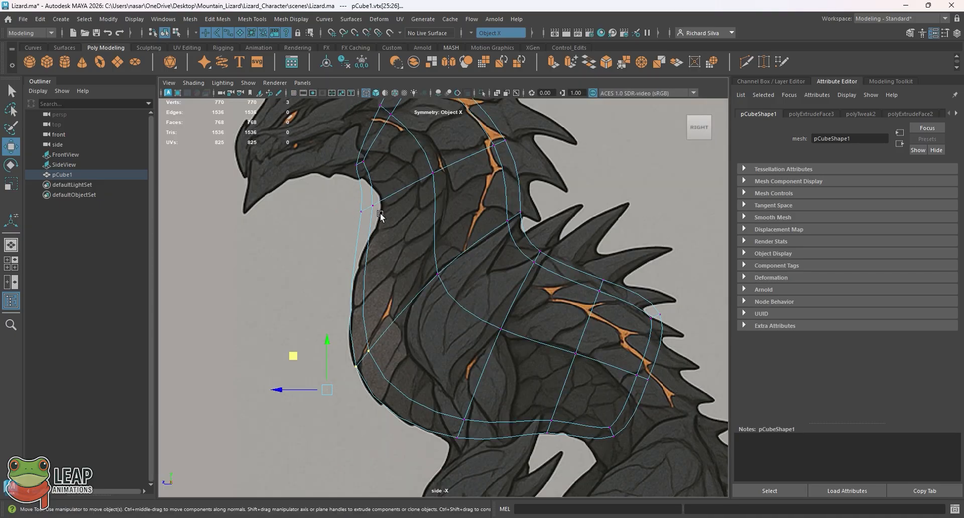
{"action": "left_click_drag", "start_coordinate": [346, 194], "coordinate": [398, 240]}
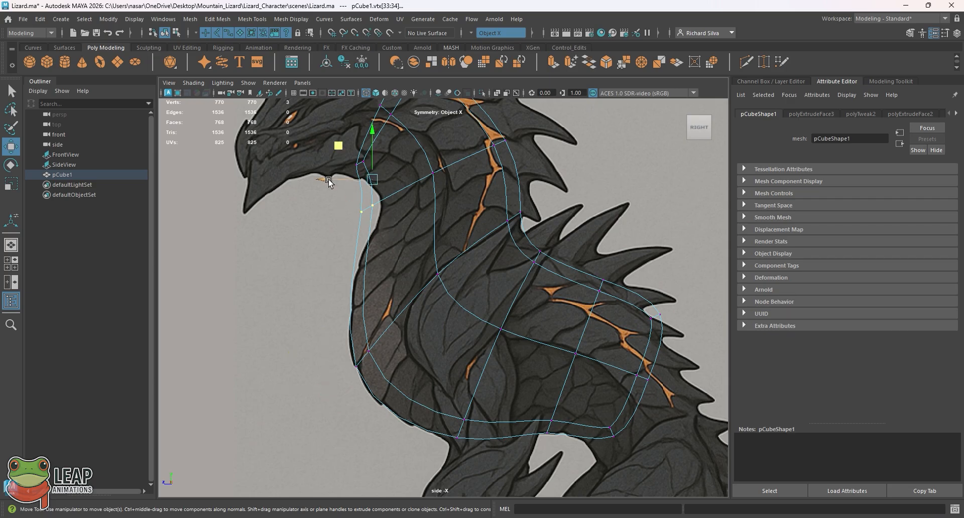
{"action": "left_click_drag", "start_coordinate": [318, 178], "coordinate": [347, 179]}
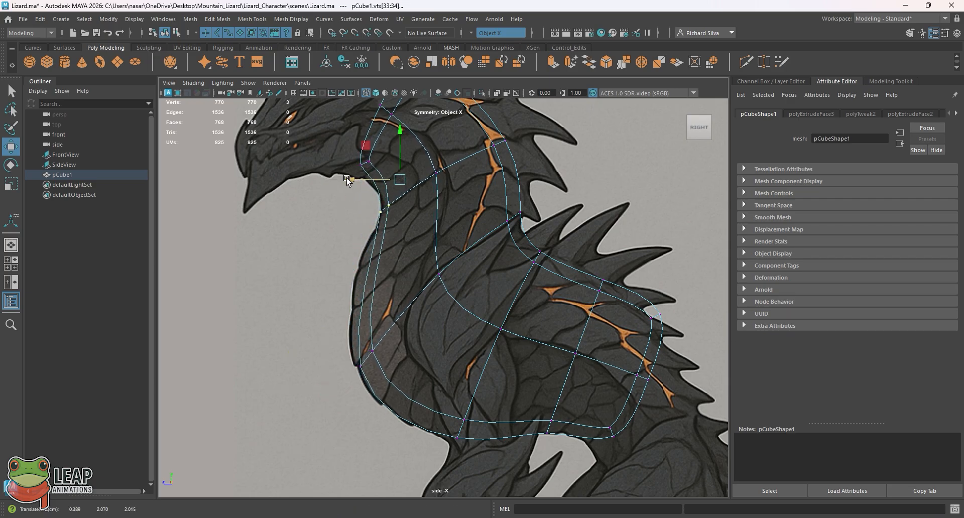
Step: Return the side view to shaded display and move the front chest corner vertices slightly forward onto the reference's chest outline
{"action": "left_click", "coordinate": [375, 94]}
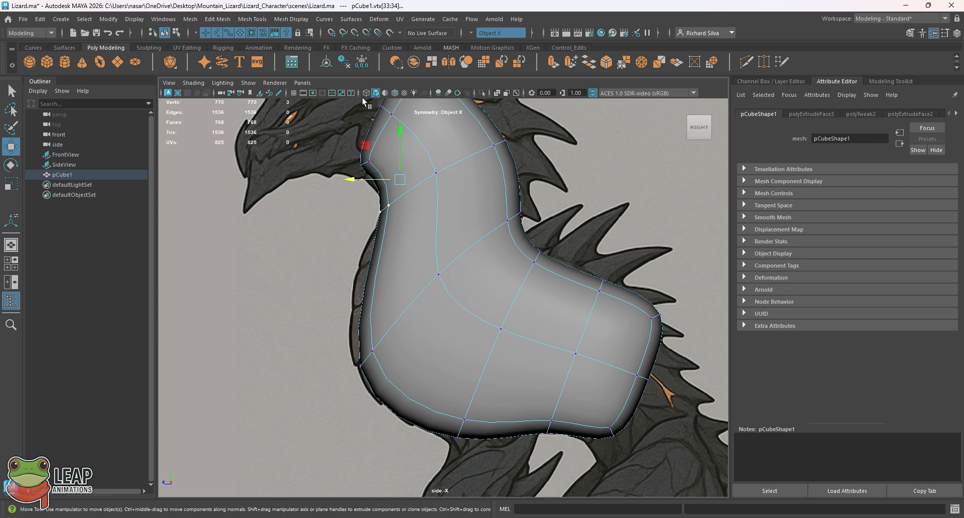
{"action": "left_click", "coordinate": [366, 93]}
{"action": "left_click", "coordinate": [373, 95]}
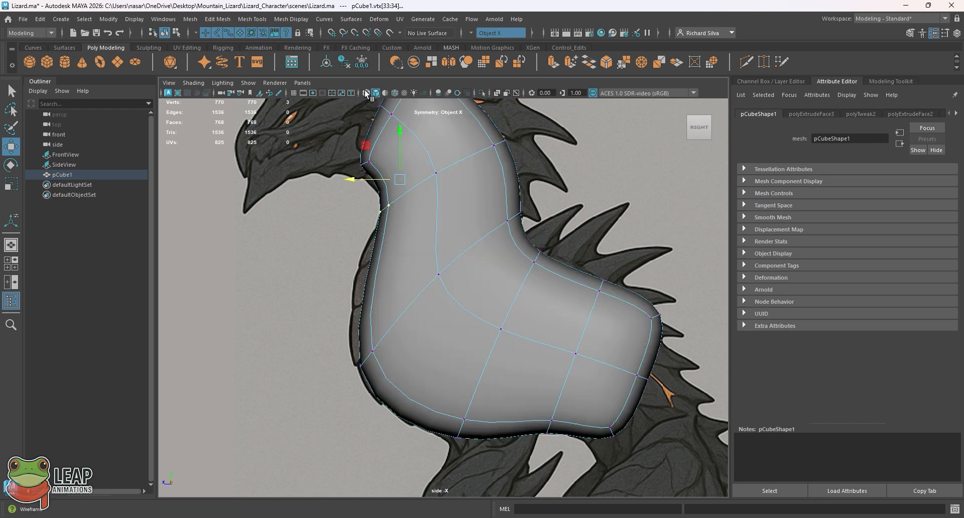
{"action": "left_click", "coordinate": [366, 94]}
{"action": "key", "text": "5"}
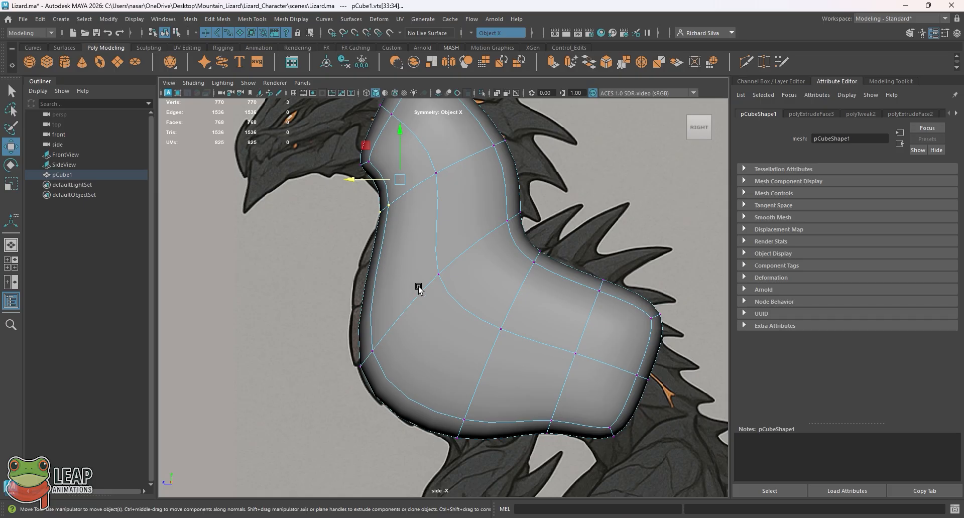
{"action": "left_click_drag", "start_coordinate": [344, 338], "coordinate": [385, 398]}
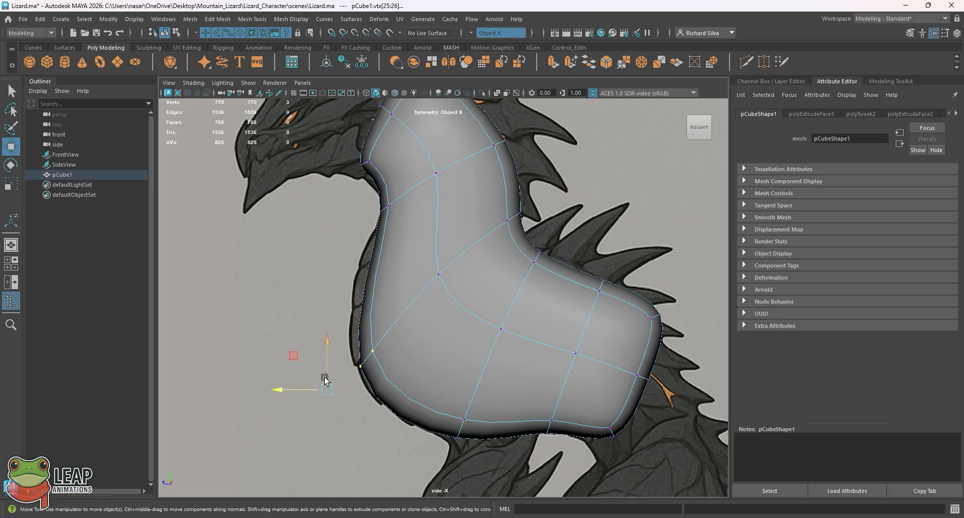
{"action": "left_click_drag", "start_coordinate": [302, 390], "coordinate": [294, 390]}
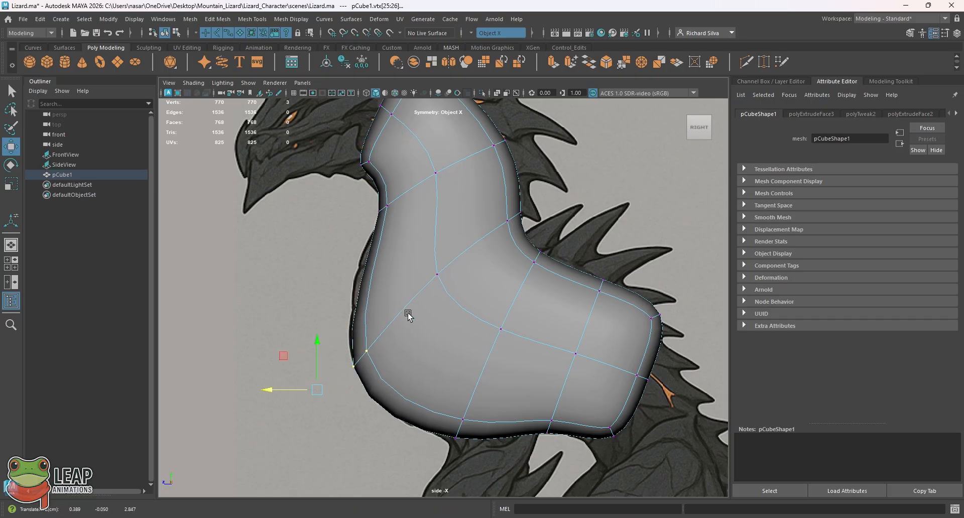
Step: Leave vertex editing, switch to the perspective view and select the whole body mesh to inspect its neck and chest
{"action": "left_click", "coordinate": [421, 248]}
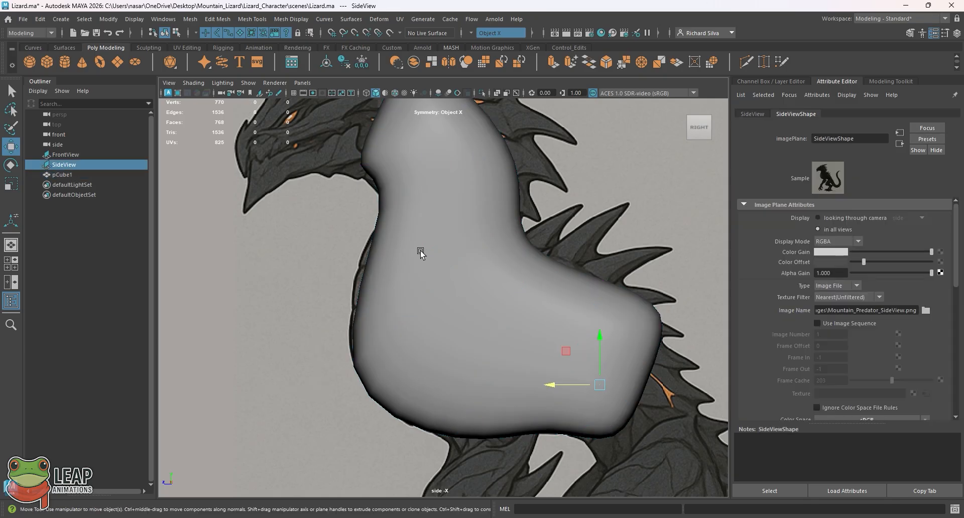
{"action": "key", "text": "space"}
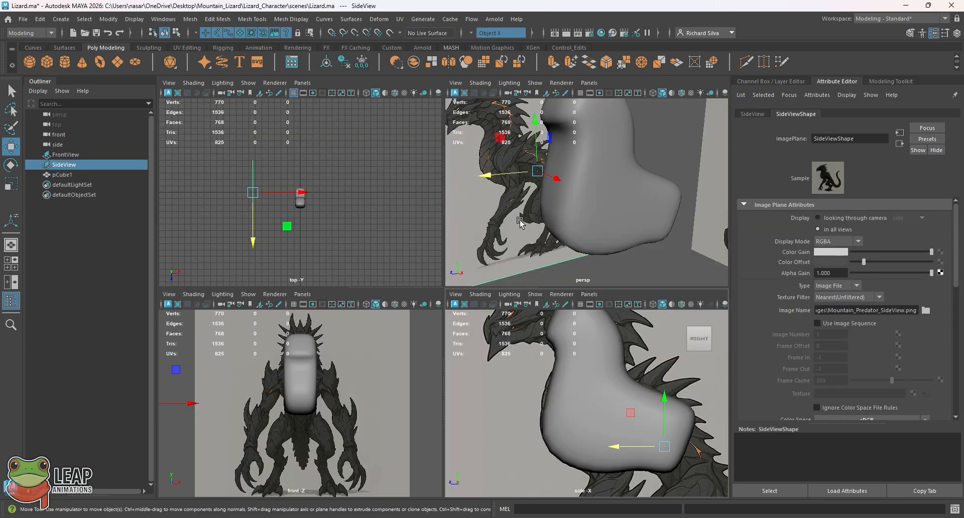
{"action": "key", "text": "space"}
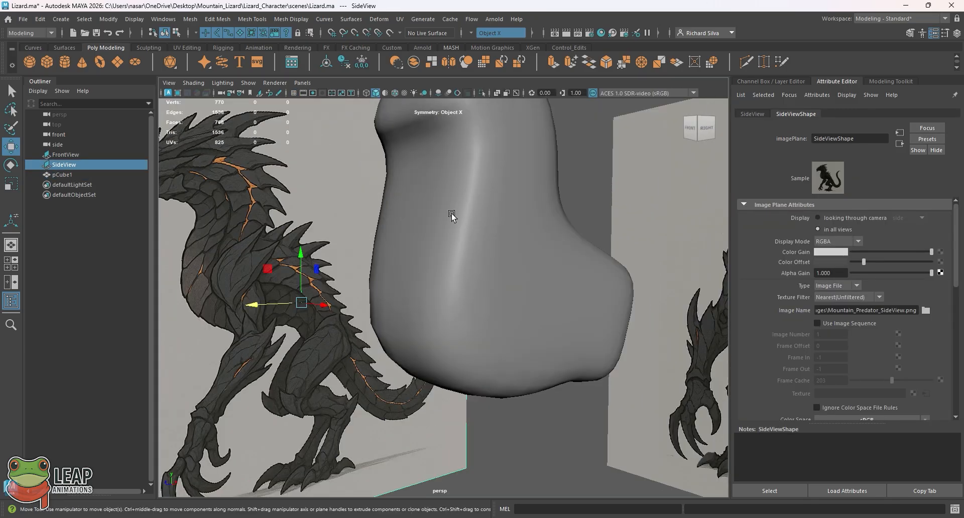
{"action": "key", "text": "q"}
{"action": "left_click", "coordinate": [447, 214]}
{"action": "right_click_drag", "start_coordinate": [467, 206], "coordinate": [487, 185]}
{"action": "left_click_drag", "start_coordinate": [487, 185], "coordinate": [430, 189], "text": "alt"}
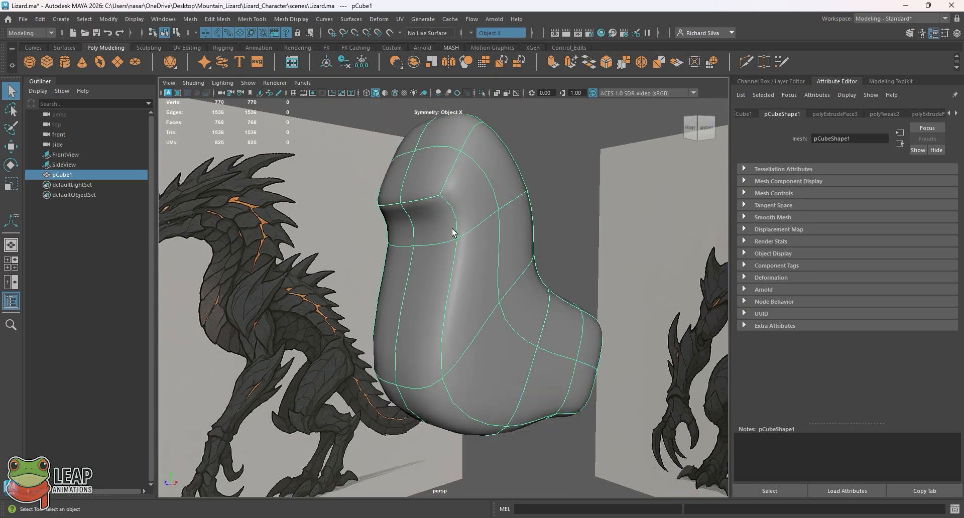
{"action": "left_click", "coordinate": [255, 23]}
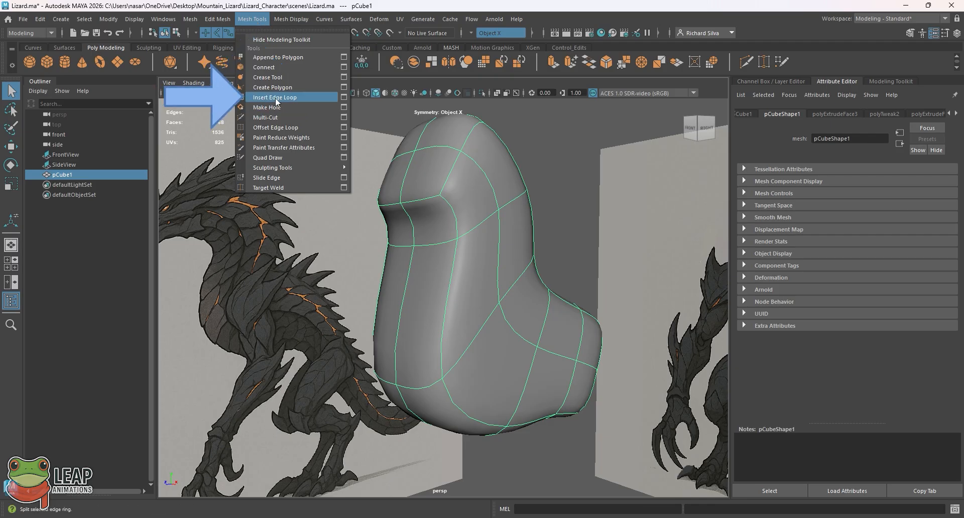
{"action": "left_click", "coordinate": [324, 117]}
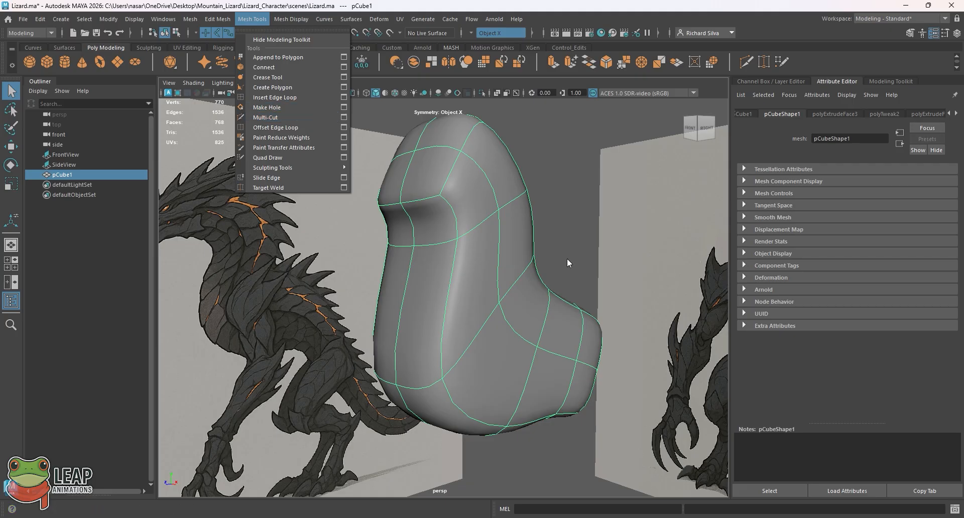
{"action": "left_click_drag", "start_coordinate": [533, 259], "coordinate": [431, 283], "text": "alt"}
{"action": "left_click_drag", "start_coordinate": [314, 365], "coordinate": [507, 261], "text": "alt"}
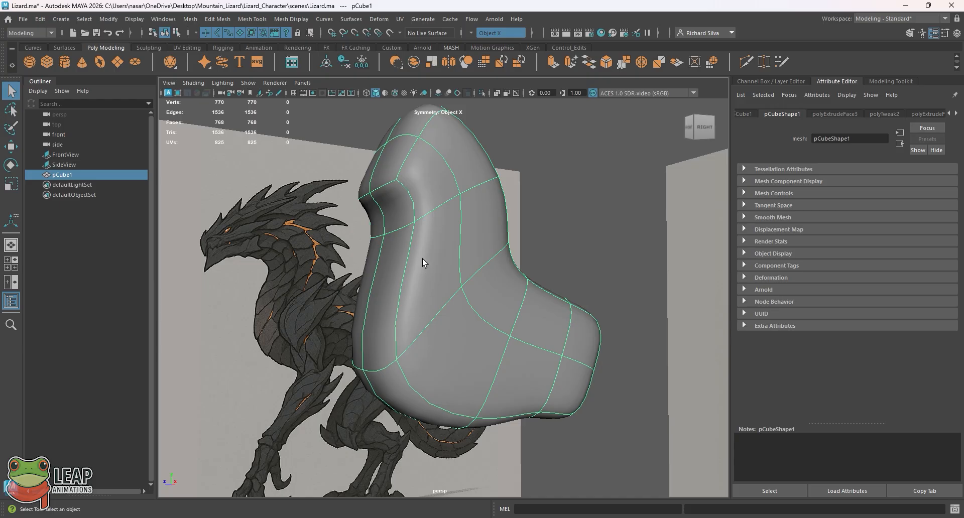
Step: Turn off smooth preview and insert an edge loop around the lower neck, between the throat and the shoulder, with Insert Edge Loop
{"action": "left_click", "coordinate": [297, 19]}
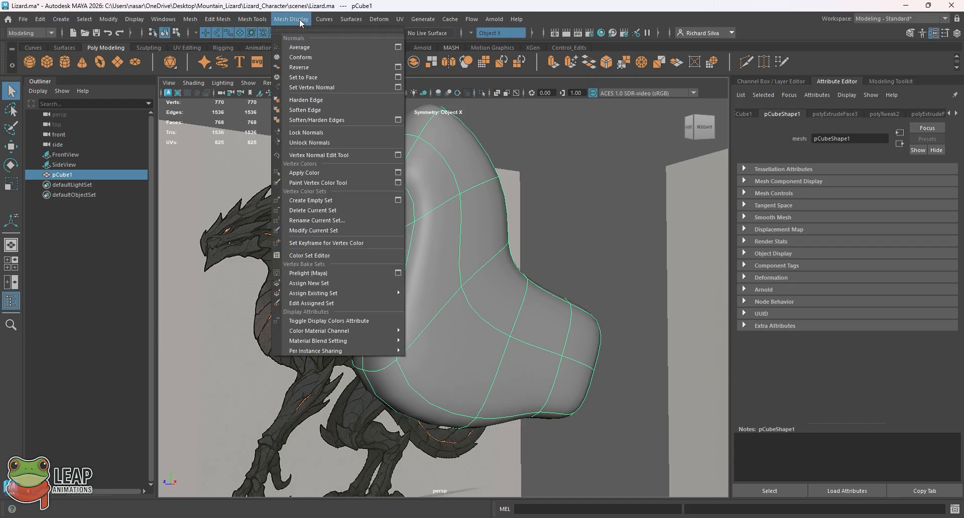
{"action": "mouse_move", "coordinate": [250, 19]}
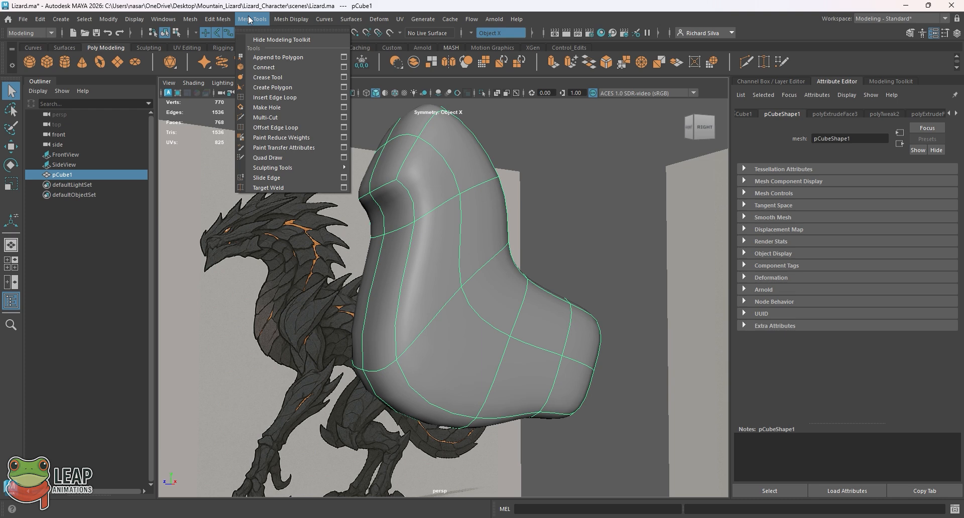
{"action": "left_click", "coordinate": [293, 98]}
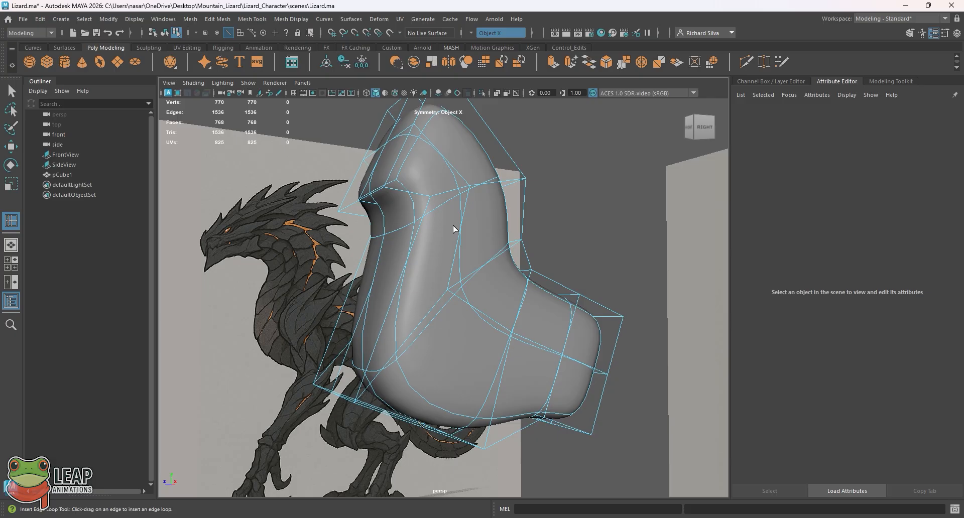
{"action": "key", "text": "1"}
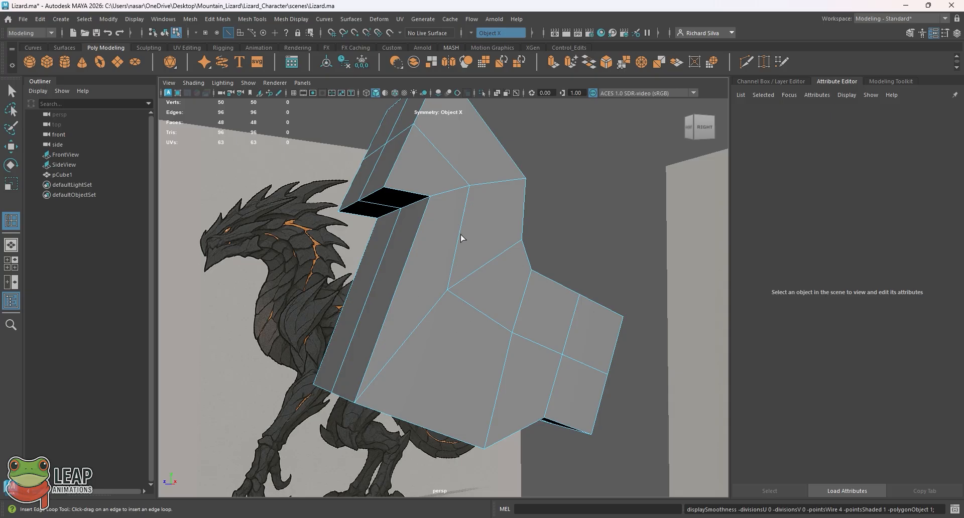
{"action": "left_click", "coordinate": [461, 225]}
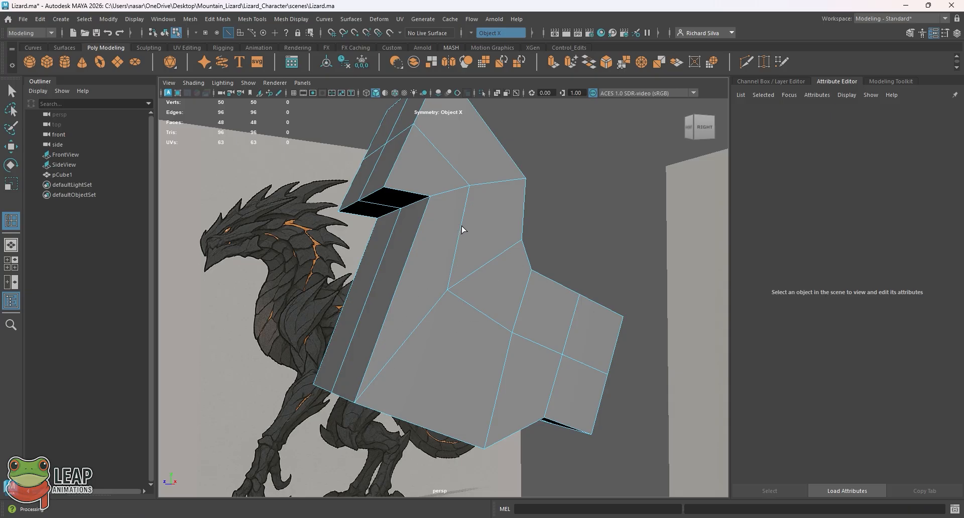
{"action": "mouse_move", "coordinate": [462, 229]}
{"action": "left_mouse_down"}
{"action": "mouse_move", "coordinate": [471, 182]}
{"action": "mouse_move", "coordinate": [457, 277]}
{"action": "mouse_move", "coordinate": [457, 192]}
{"action": "mouse_move", "coordinate": [460, 233]}
{"action": "left_mouse_up"}
{"action": "left_click_drag", "start_coordinate": [460, 233], "coordinate": [462, 188]}
{"action": "left_click_drag", "start_coordinate": [462, 189], "coordinate": [459, 233]}
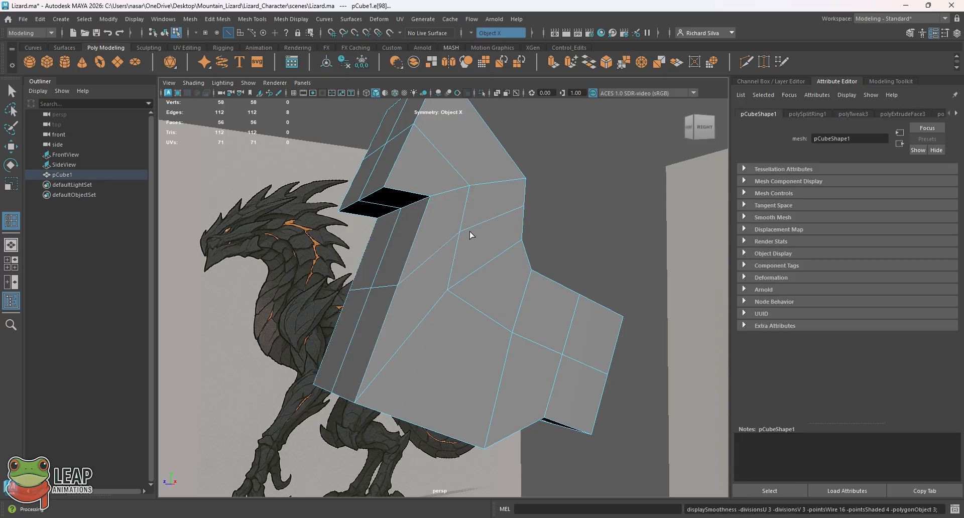
Step: Turn smooth preview back on, leave the Insert Edge Loop tool and return the body mesh to object mode
{"action": "key", "text": "3"}
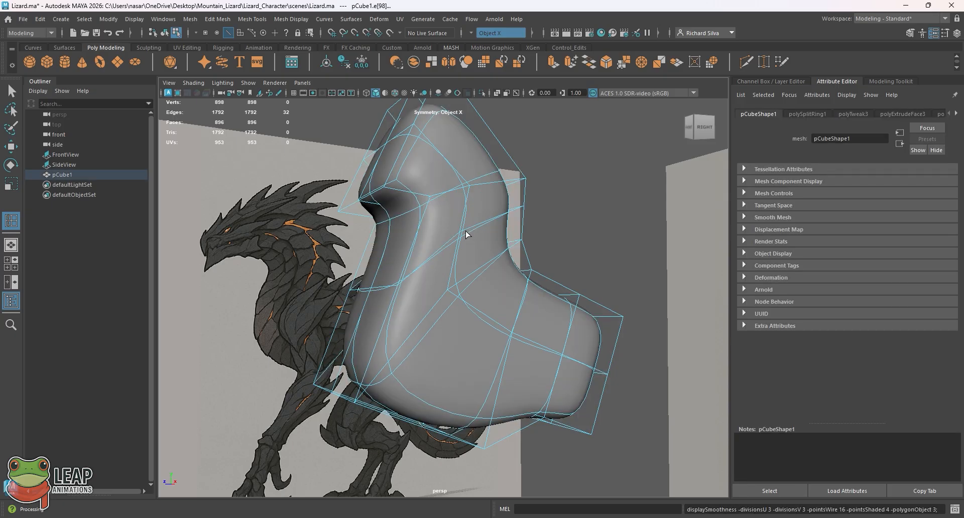
{"action": "key", "text": "q"}
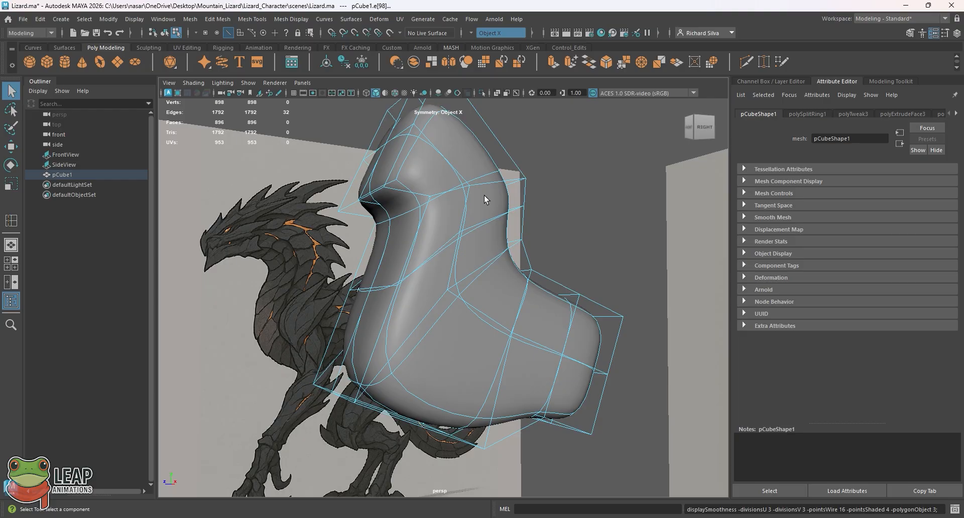
{"action": "key", "text": "F8"}
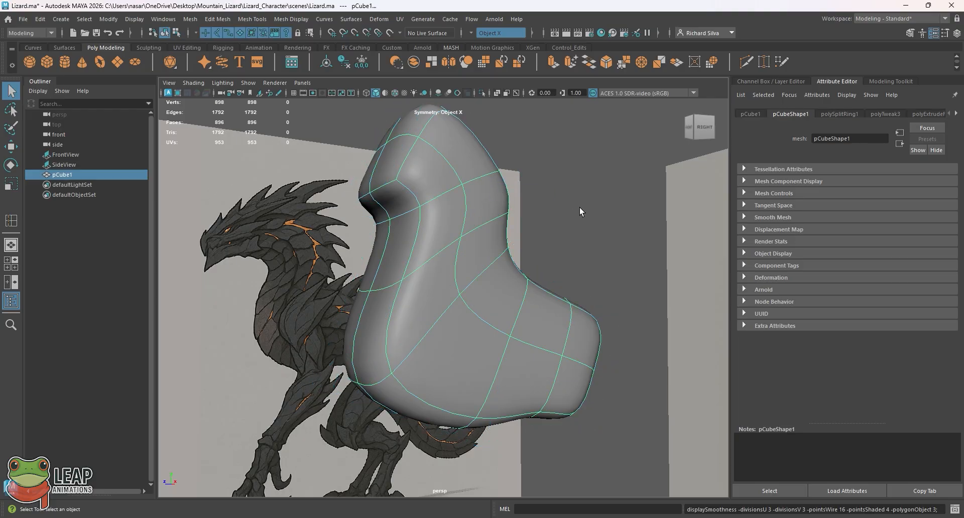
{"action": "left_click", "coordinate": [579, 210]}
{"action": "left_click", "coordinate": [448, 242]}
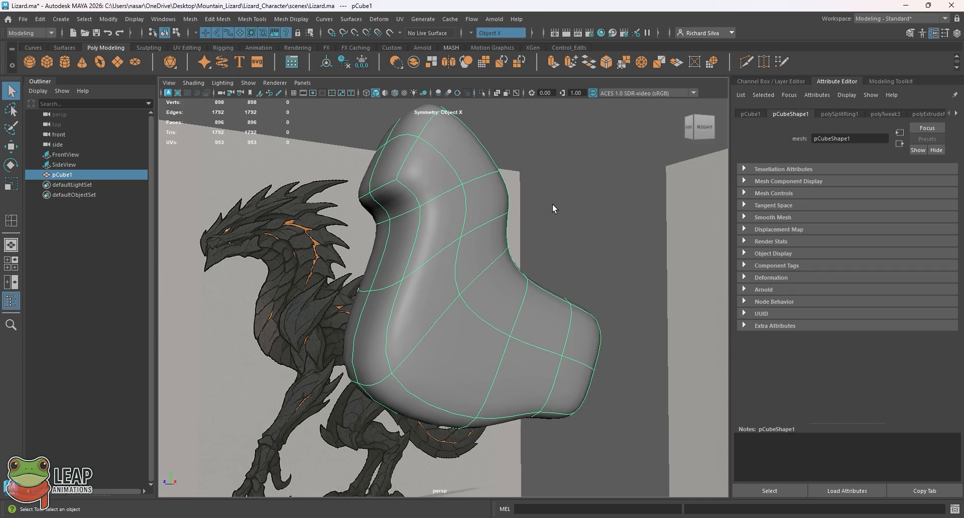
{"action": "right_click", "coordinate": [445, 203]}
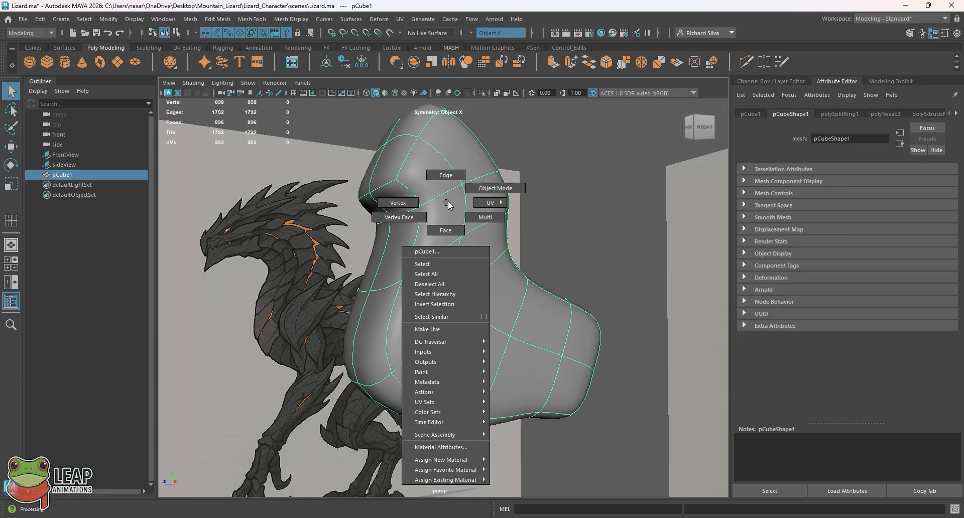
{"action": "left_click", "coordinate": [479, 189]}
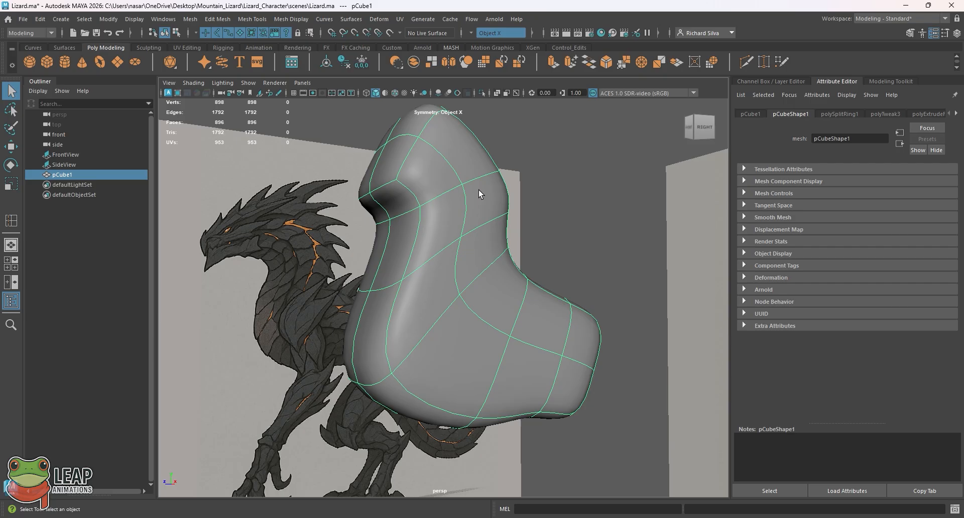
Step: Examine the smoothed neck with its added edge loop in perspective, with the body mesh deselected and selected
{"action": "left_click", "coordinate": [577, 150]}
{"action": "left_click", "coordinate": [459, 244]}
{"action": "left_click", "coordinate": [577, 209]}
{"action": "left_click_drag", "start_coordinate": [555, 216], "coordinate": [483, 225], "text": "alt"}
{"action": "left_click", "coordinate": [474, 230]}
{"action": "left_click", "coordinate": [517, 220]}
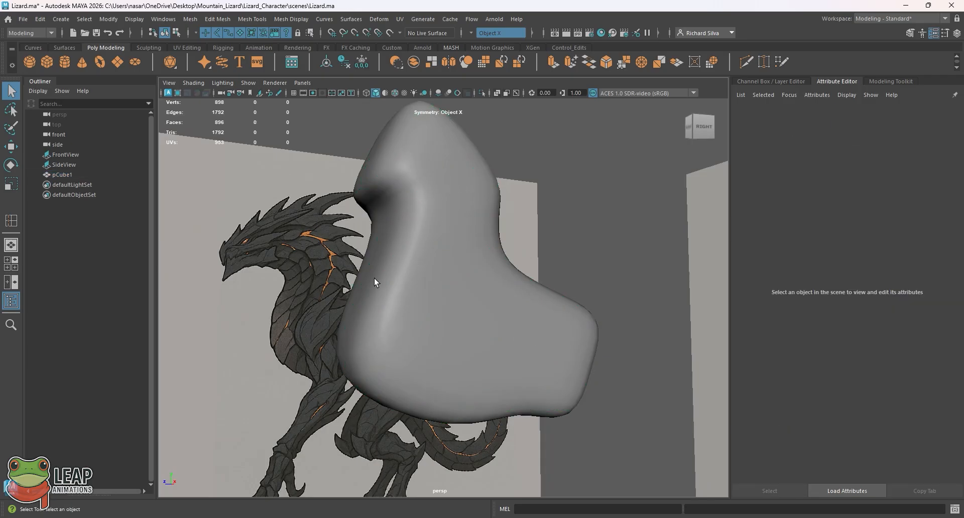
{"action": "left_click", "coordinate": [429, 240]}
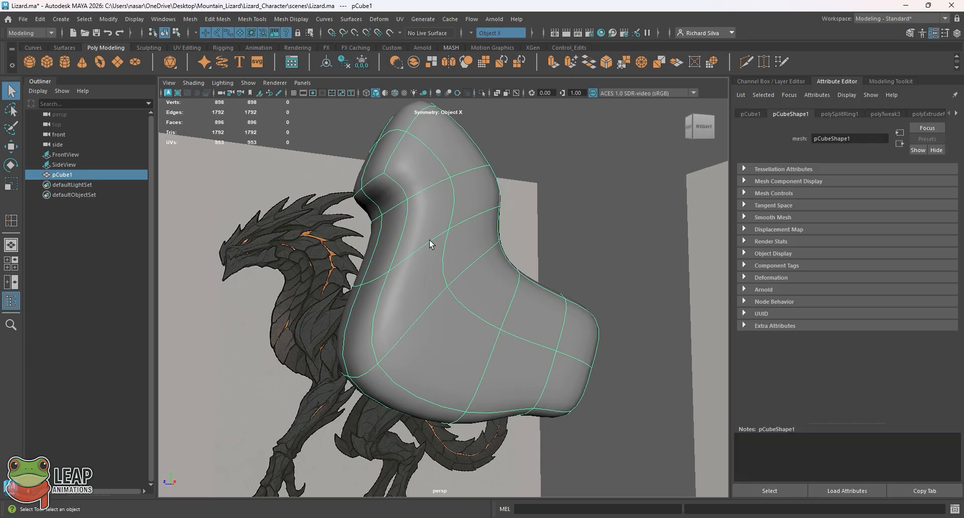
Step: Undo the recent selections and the neck edge loop insertion, and put the body mesh back in object mode
{"action": "key", "text": "z"}
{"action": "left_click", "coordinate": [477, 214]}
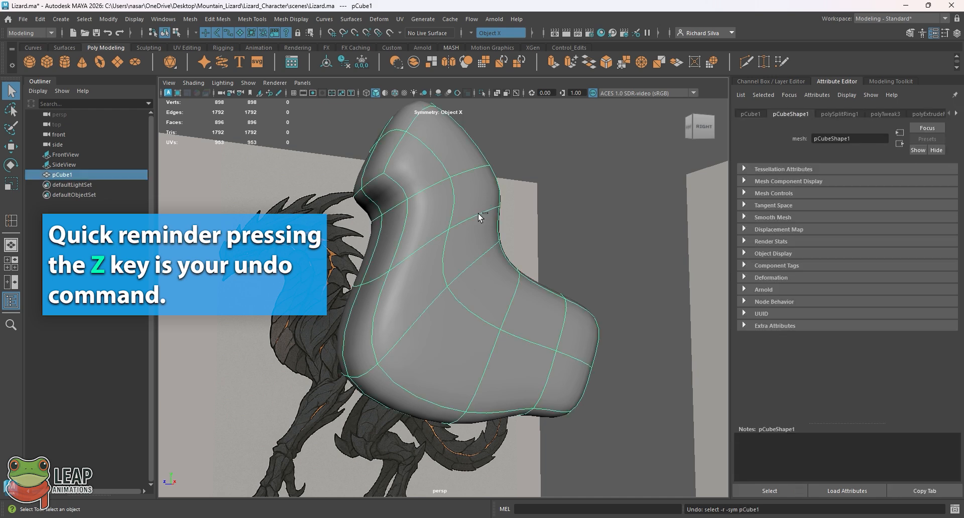
{"action": "key", "text": "z"}
{"action": "left_click", "coordinate": [481, 216]}
{"action": "key", "text": "z"}
{"action": "key", "text": "z"}
{"action": "key", "text": "z"}
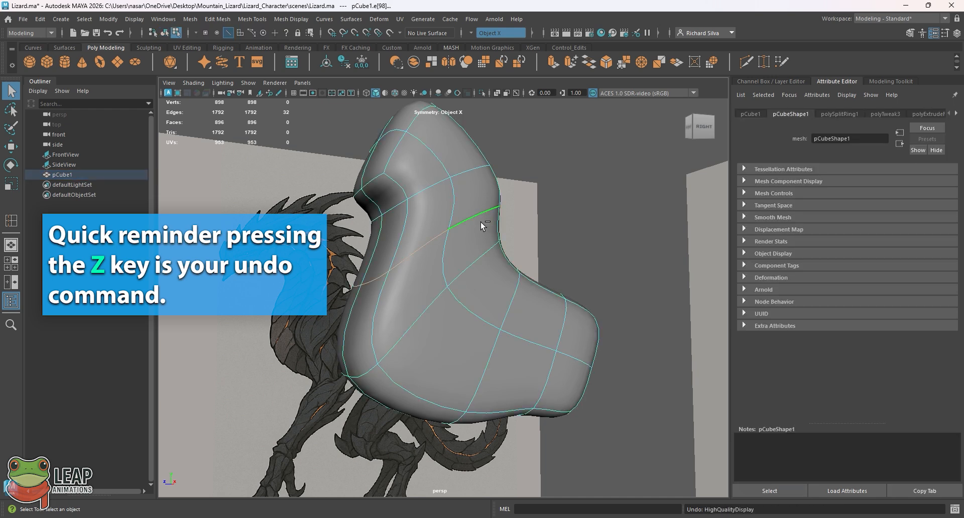
{"action": "key", "text": "z"}
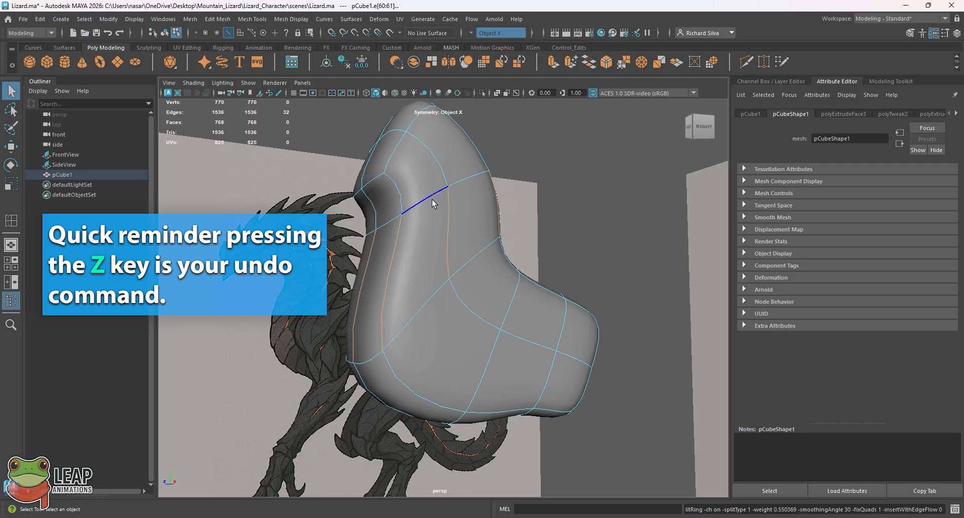
{"action": "right_click_drag", "start_coordinate": [430, 199], "coordinate": [452, 185]}
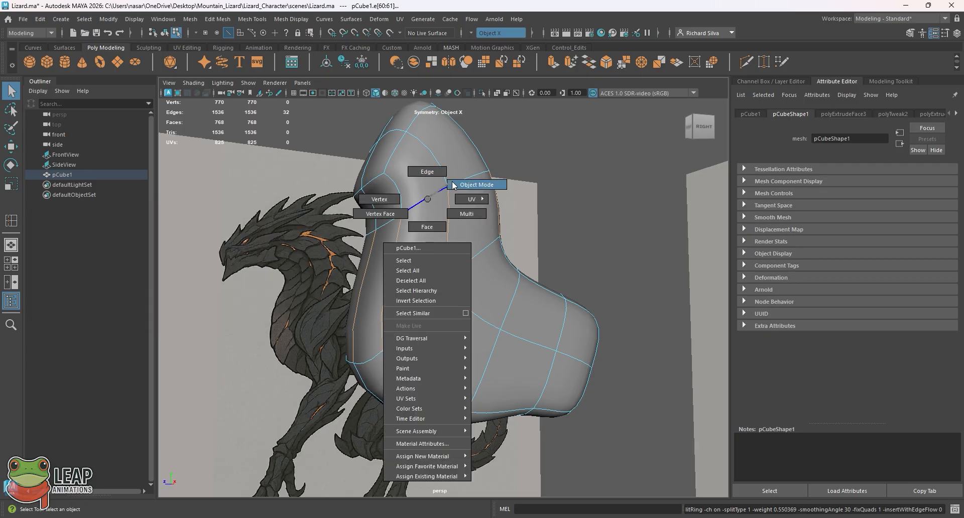
{"action": "right_click_drag", "start_coordinate": [452, 185], "coordinate": [452, 186]}
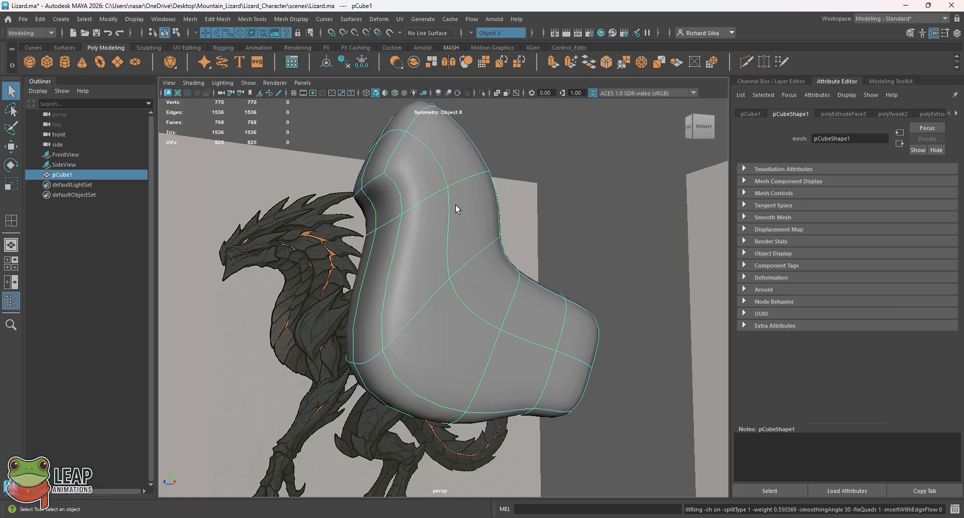
Step: Turn off smooth preview, insert a new edge loop around the neck below the throat with Insert Edge Loop, and deselect the mesh
{"action": "key", "text": "1"}
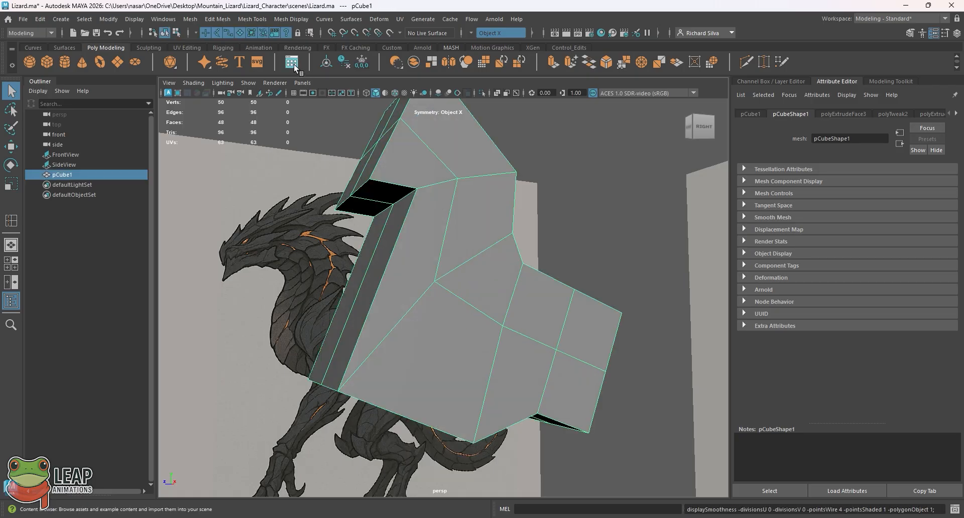
{"action": "left_click", "coordinate": [221, 19]}
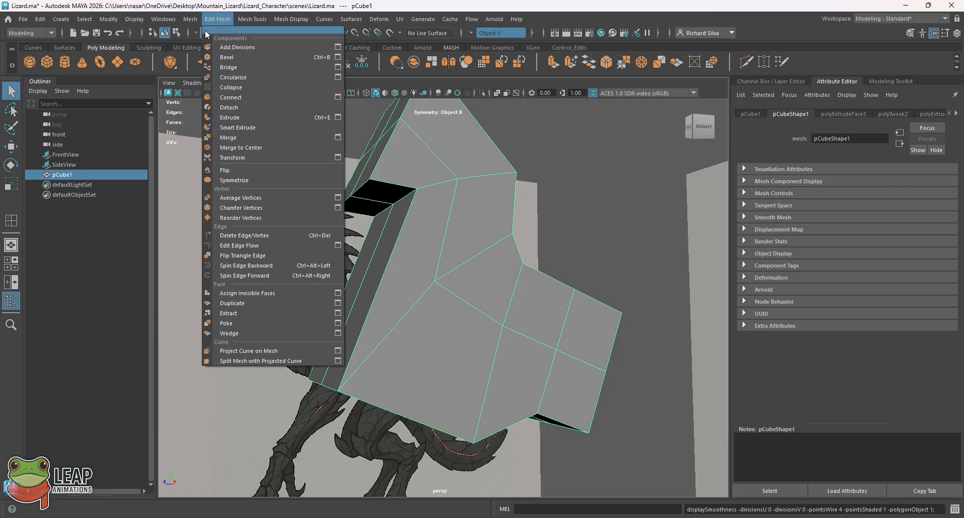
{"action": "mouse_move", "coordinate": [252, 20]}
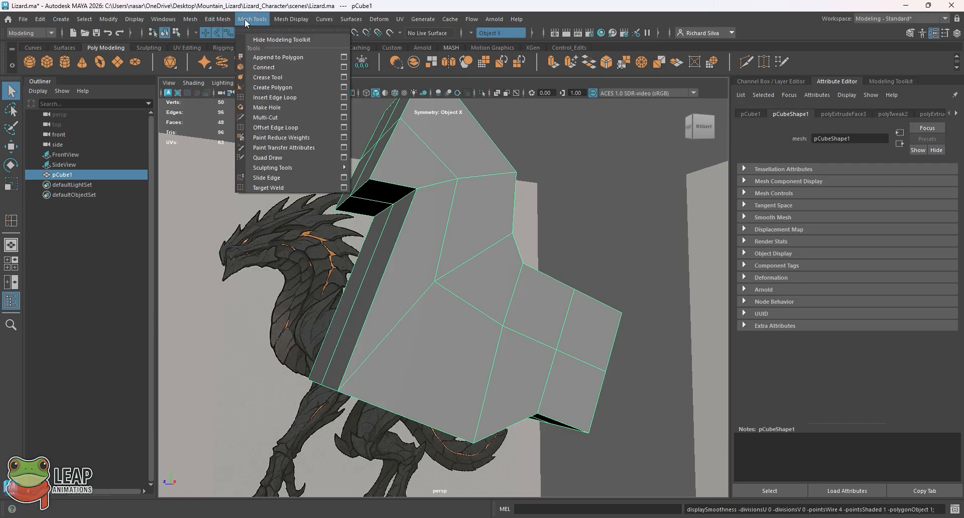
{"action": "left_click", "coordinate": [275, 96]}
{"action": "left_click_drag", "start_coordinate": [457, 185], "coordinate": [461, 186]}
{"action": "right_click_drag", "start_coordinate": [462, 179], "coordinate": [524, 159]}
{"action": "left_click", "coordinate": [480, 227]}
{"action": "left_click", "coordinate": [522, 201]}
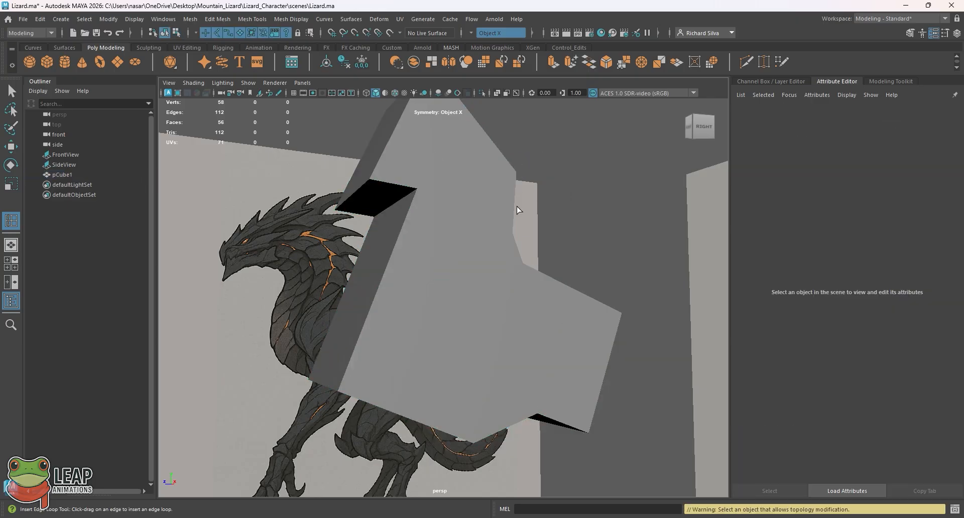
Step: Turn on smooth preview for the body mesh, deselect it and examine the smoothed neck from several angles
{"action": "left_click", "coordinate": [491, 218]}
{"action": "key", "text": "3"}
{"action": "left_click", "coordinate": [534, 198]}
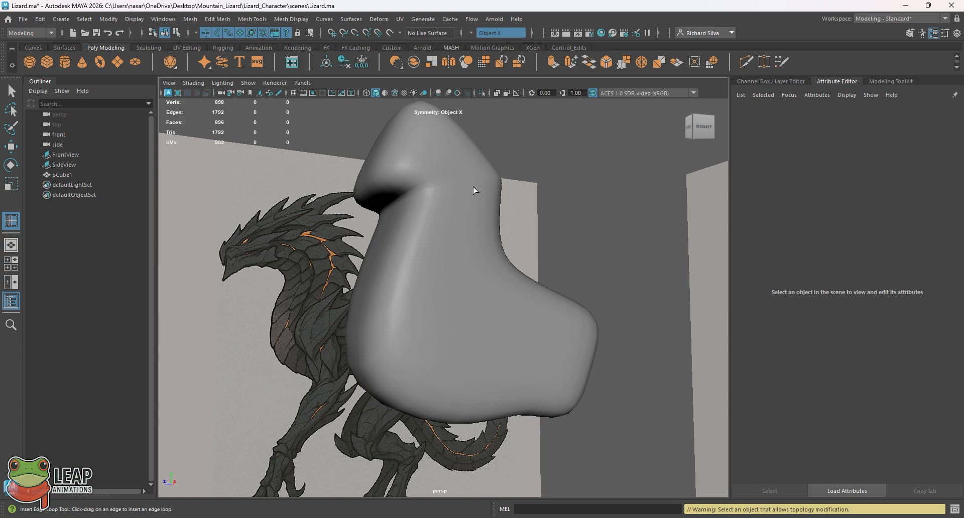
{"action": "left_click_drag", "start_coordinate": [545, 180], "coordinate": [459, 214], "text": "alt"}
{"action": "left_click_drag", "start_coordinate": [376, 248], "coordinate": [405, 215], "text": "alt"}
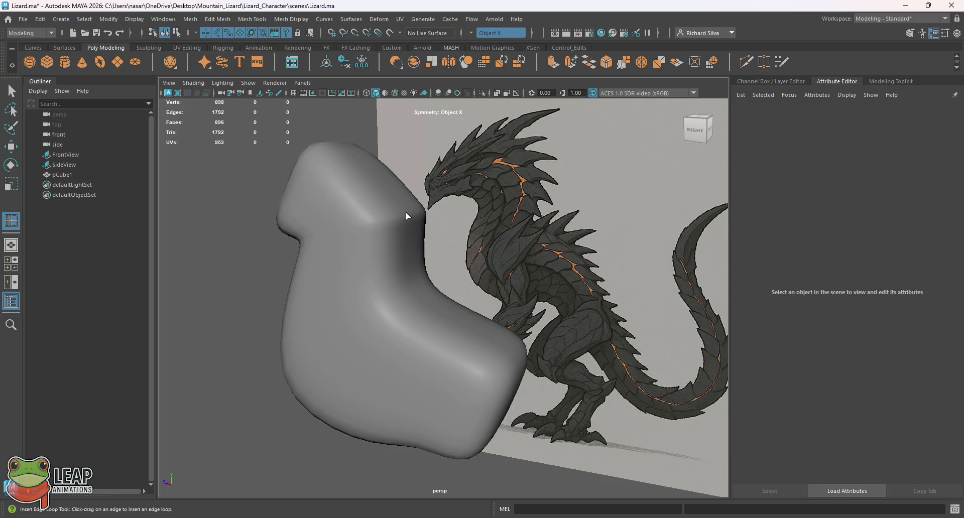
{"action": "left_click_drag", "start_coordinate": [403, 216], "coordinate": [407, 243], "text": "alt"}
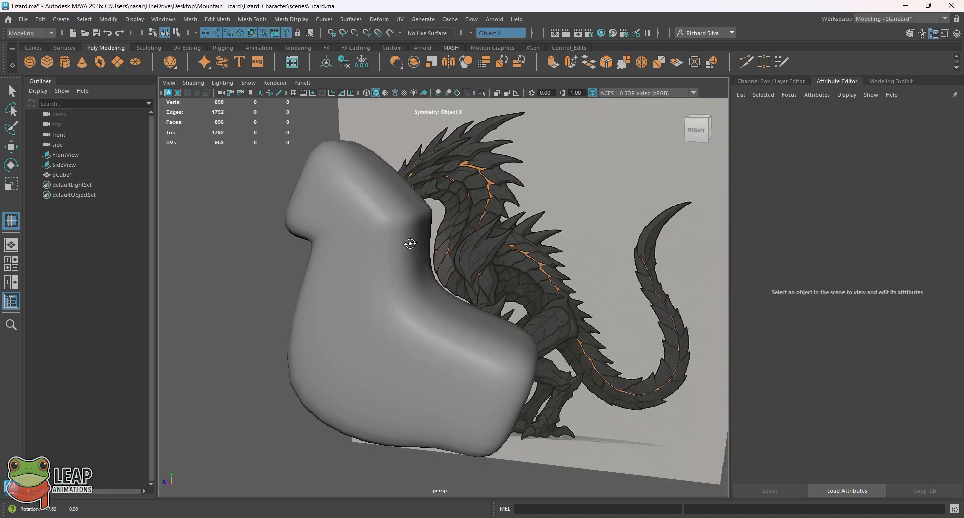
Step: Turn off smooth preview and undo the recent selections and the edge loop below the throat
{"action": "left_click", "coordinate": [404, 243]}
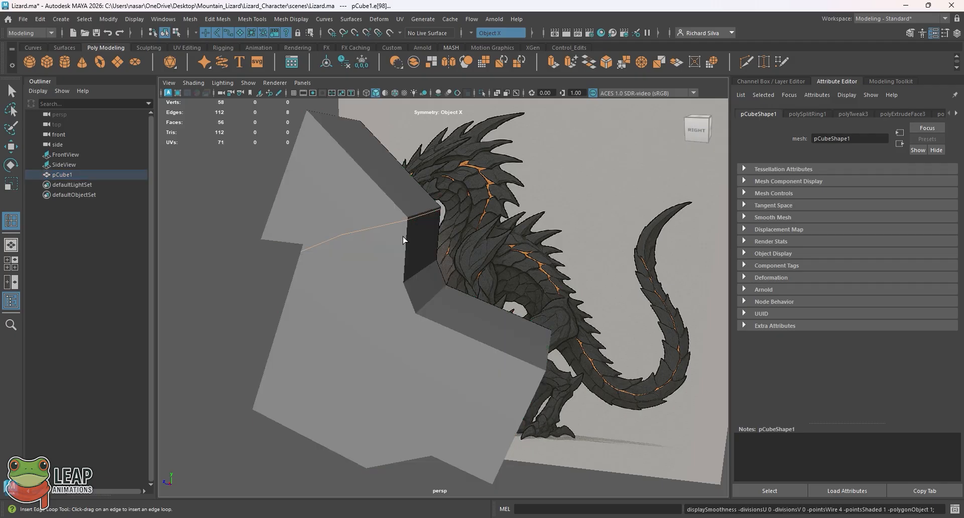
{"action": "key", "text": "1"}
{"action": "key", "text": "ctrl+z"}
{"action": "key", "text": "ctrl+z"}
{"action": "left_click_drag", "start_coordinate": [391, 243], "coordinate": [432, 230], "text": "alt"}
{"action": "key", "text": "ctrl+z"}
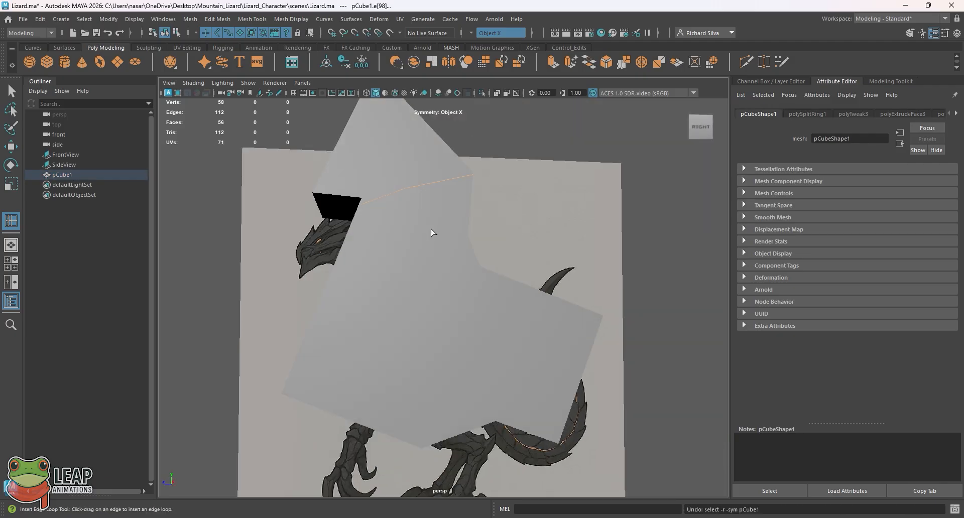
{"action": "key", "text": "ctrl+z"}
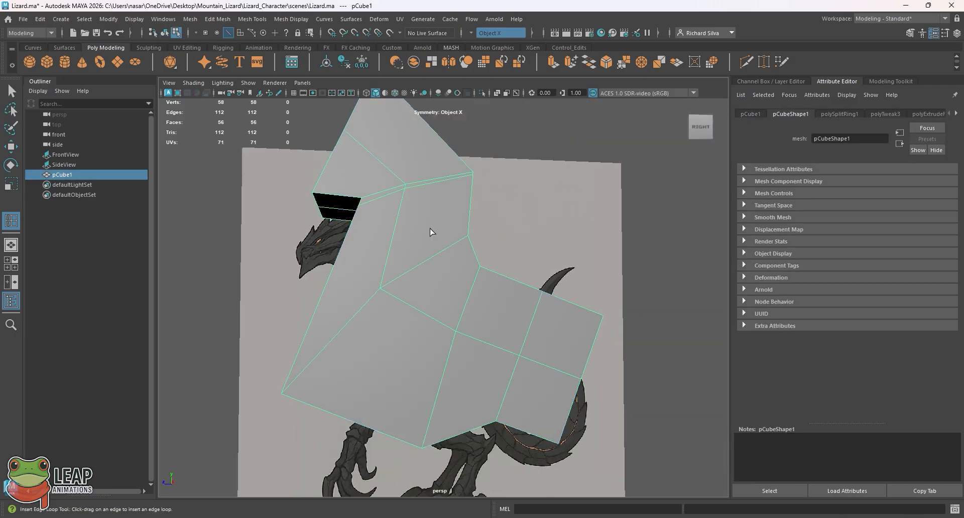
{"action": "key", "text": "ctrl+z"}
Step: Return the body mesh to object mode and insert a new edge loop around the middle of the neck with Insert Edge Loop
{"action": "left_click_drag", "start_coordinate": [431, 230], "coordinate": [455, 229], "text": "alt"}
{"action": "key", "text": "q"}
{"action": "right_click_drag", "start_coordinate": [468, 224], "coordinate": [499, 197]}
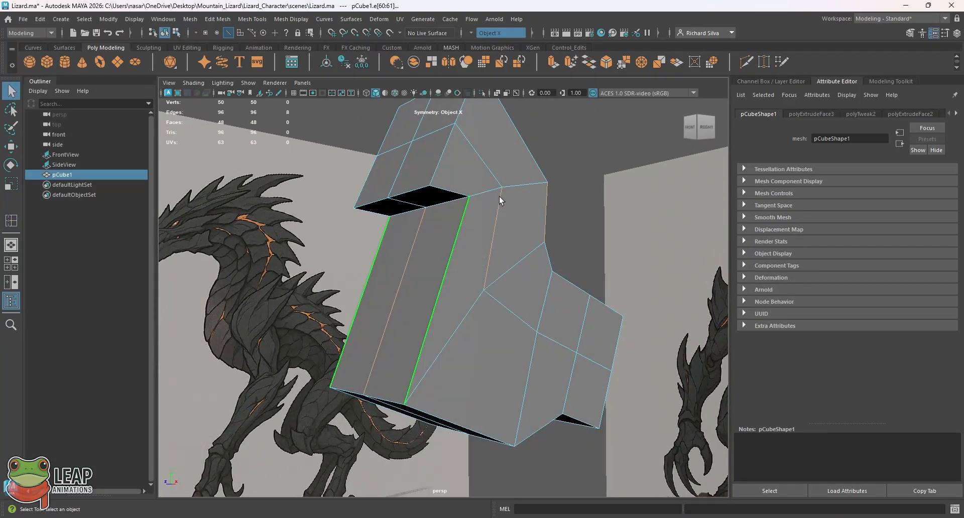
{"action": "left_click_drag", "start_coordinate": [500, 197], "coordinate": [486, 200], "text": "alt"}
{"action": "left_click", "coordinate": [284, 19]}
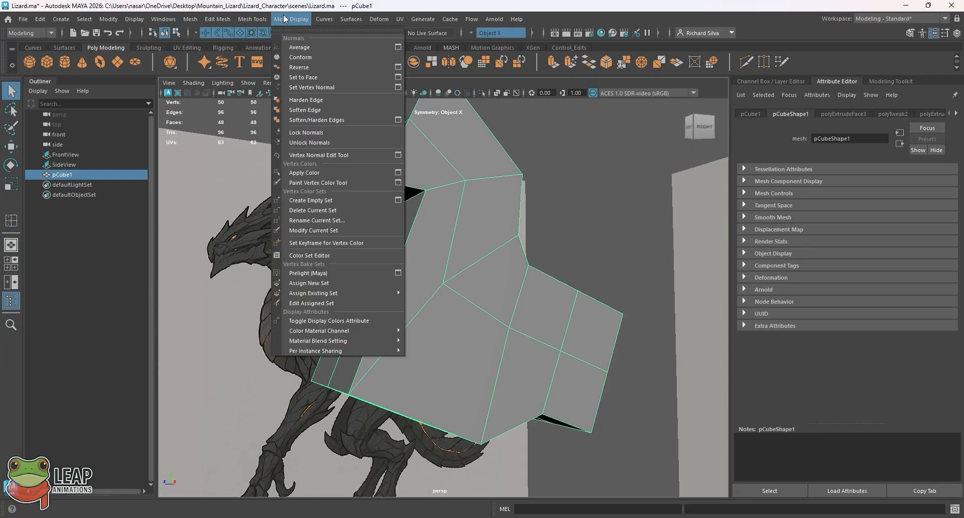
{"action": "mouse_move", "coordinate": [259, 21]}
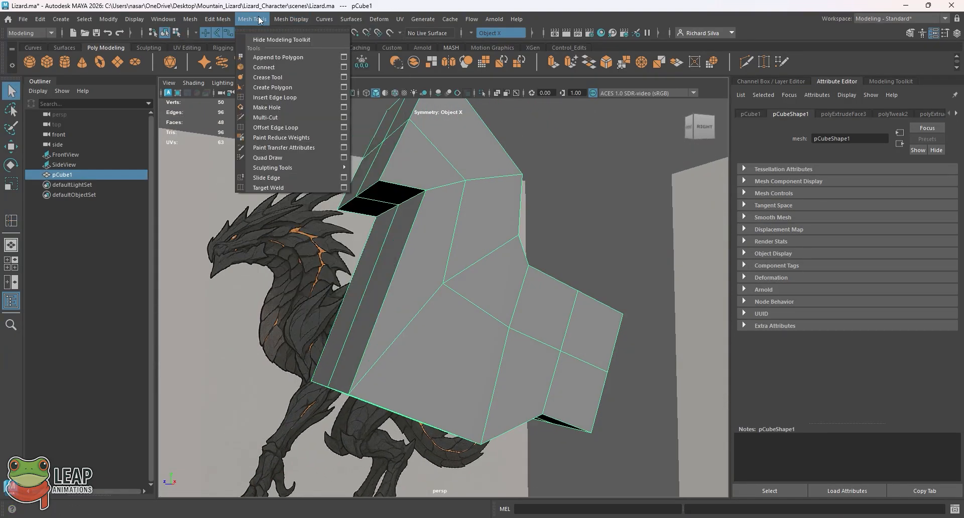
{"action": "left_click", "coordinate": [278, 97]}
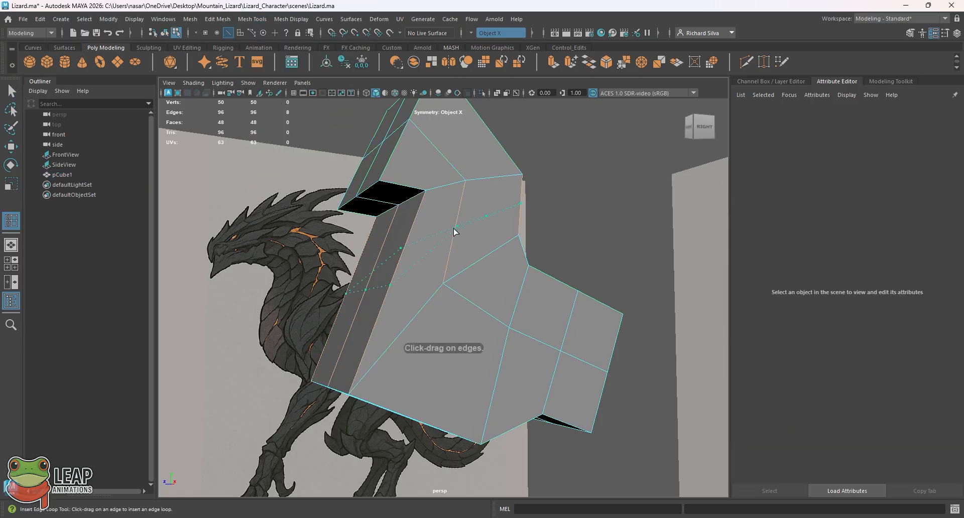
{"action": "left_click", "coordinate": [457, 224]}
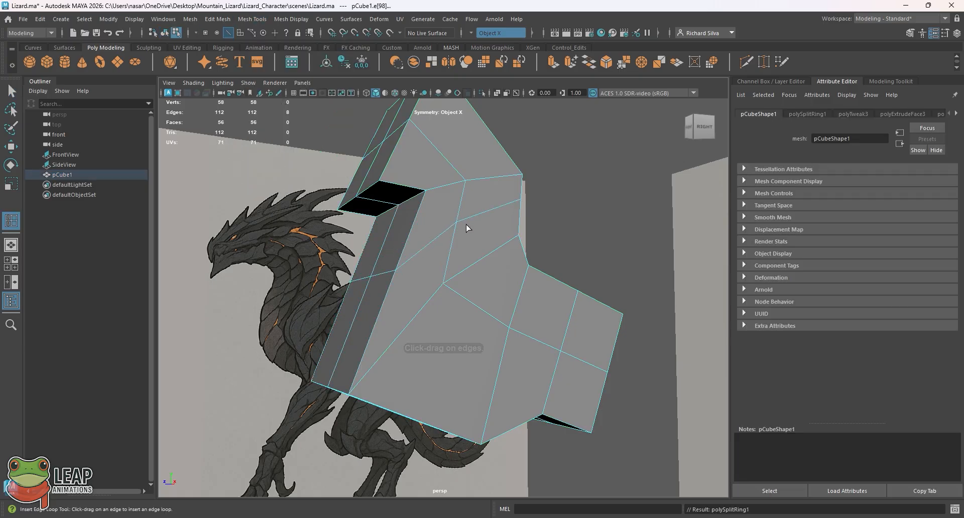
Step: Turn on smooth preview and put the body mesh back in object mode
{"action": "key", "text": "3"}
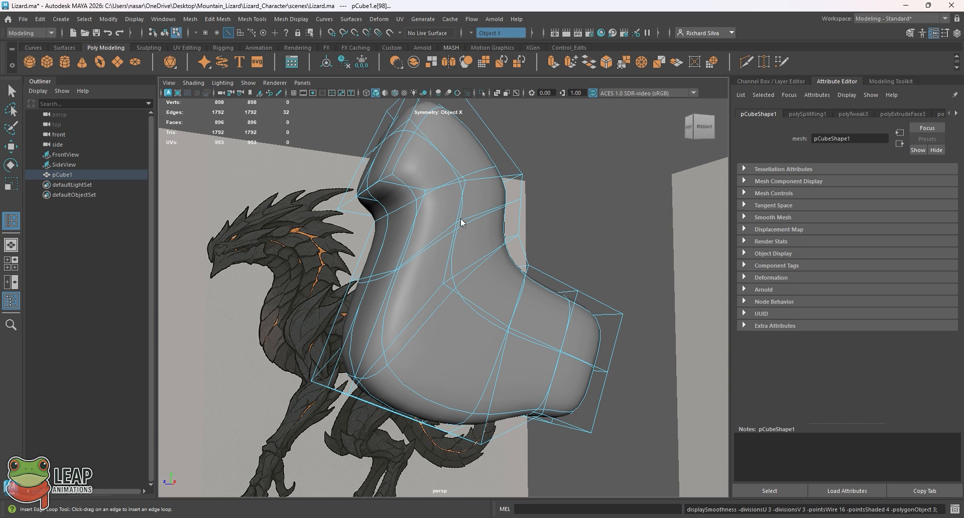
{"action": "right_click_drag", "start_coordinate": [461, 223], "coordinate": [479, 213]}
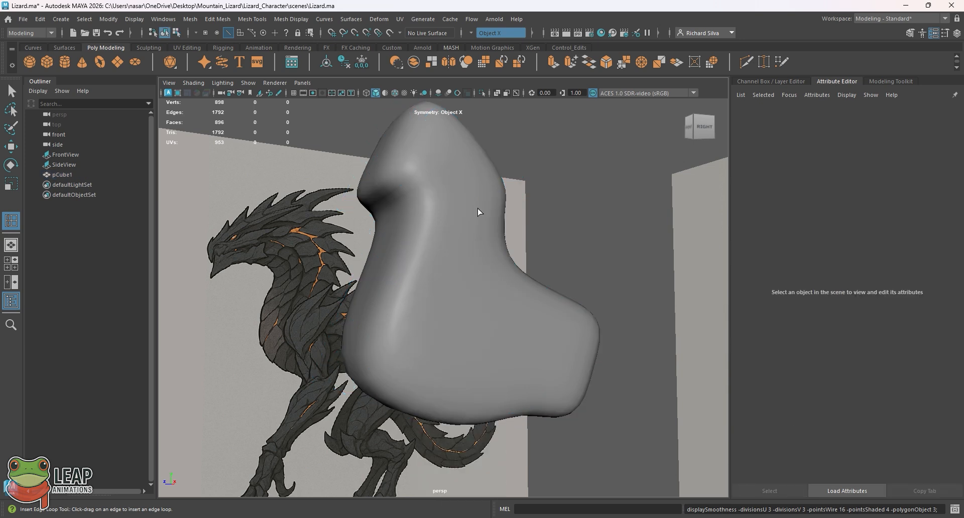
{"action": "left_click", "coordinate": [462, 214]}
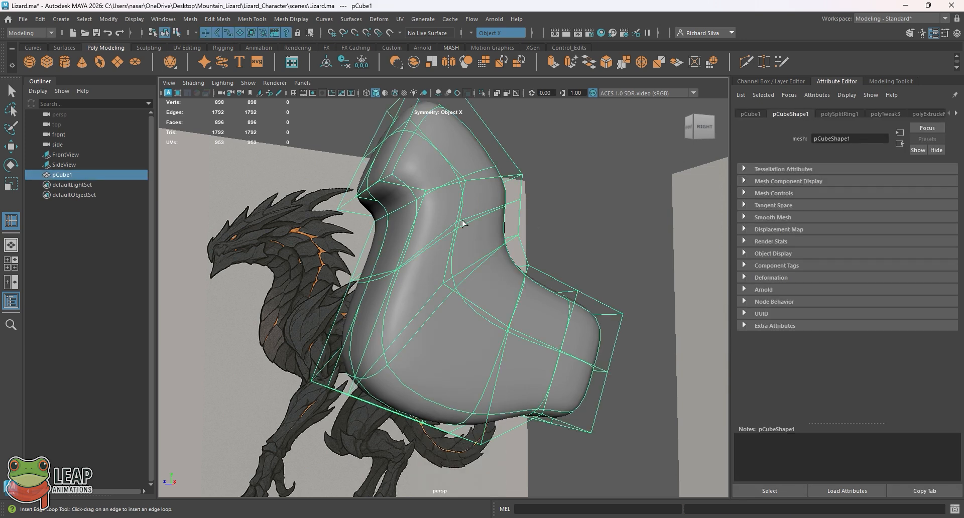
Step: Try to add another edge loop on the smoothed neck, and undo it
{"action": "key", "text": "ctrl+z"}
{"action": "left_click", "coordinate": [461, 222]}
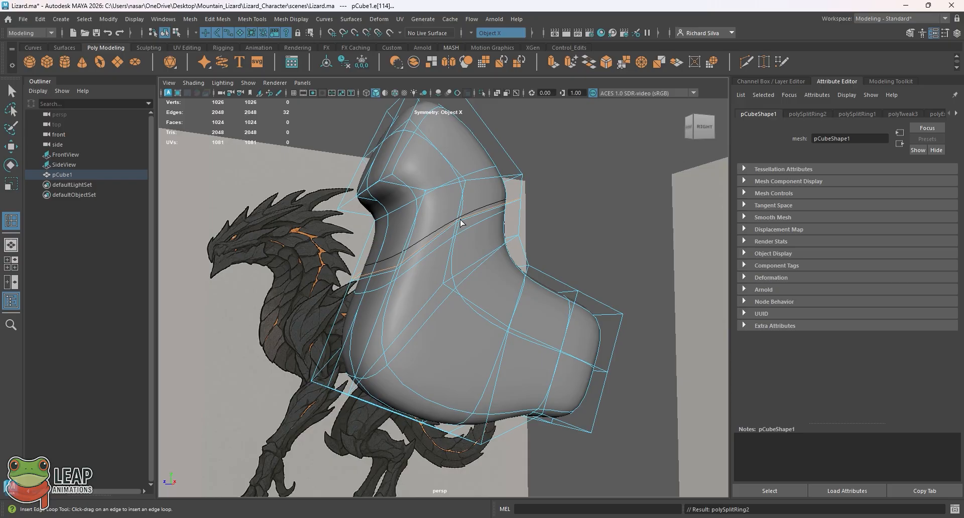
{"action": "key", "text": "ctrl+z"}
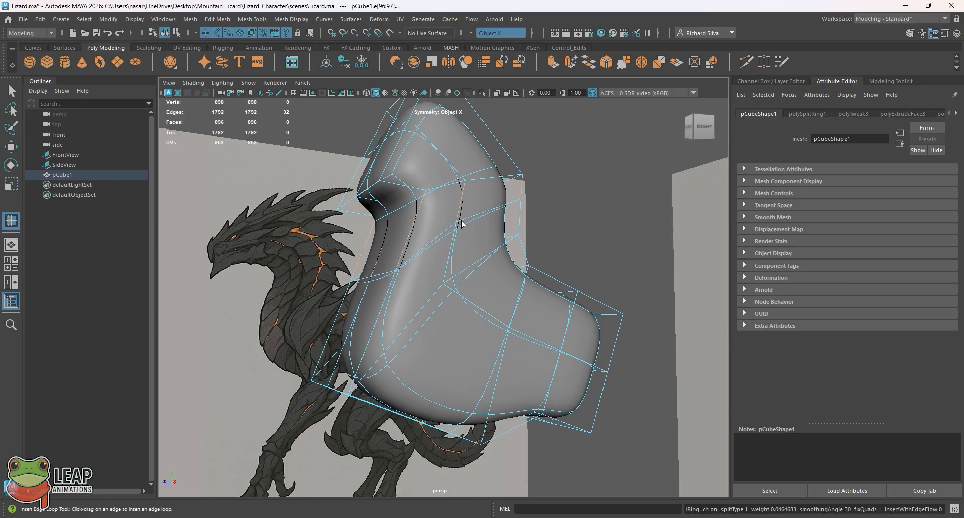
Step: Leave the Insert Edge Loop tool for the Select tool and apply the full smooth preview to the body mesh
{"action": "left_click", "coordinate": [11, 91]}
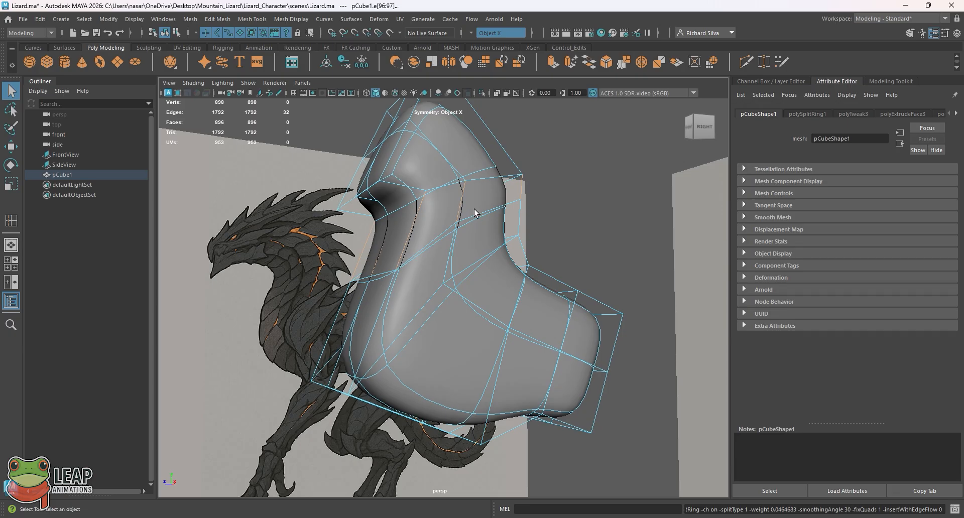
{"action": "key", "text": "3"}
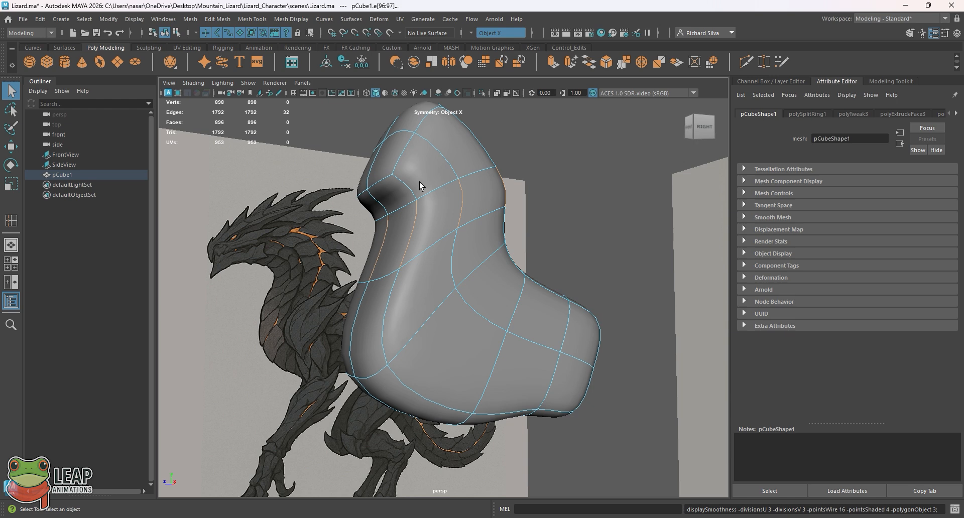
{"action": "key", "text": "e"}
{"action": "key", "text": "q"}
{"action": "key", "text": "w"}
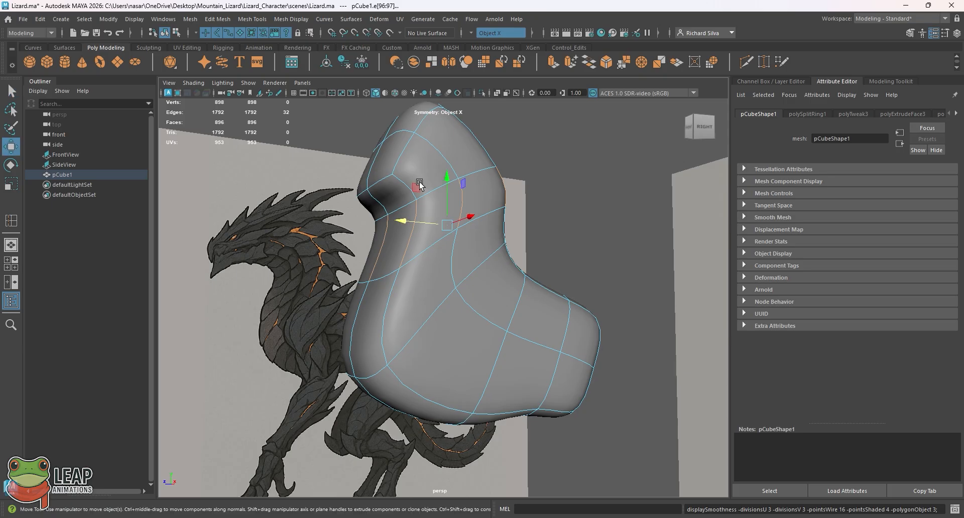
{"action": "key", "text": "e"}
{"action": "key", "text": "q"}
{"action": "key", "text": "e"}
{"action": "key", "text": "w"}
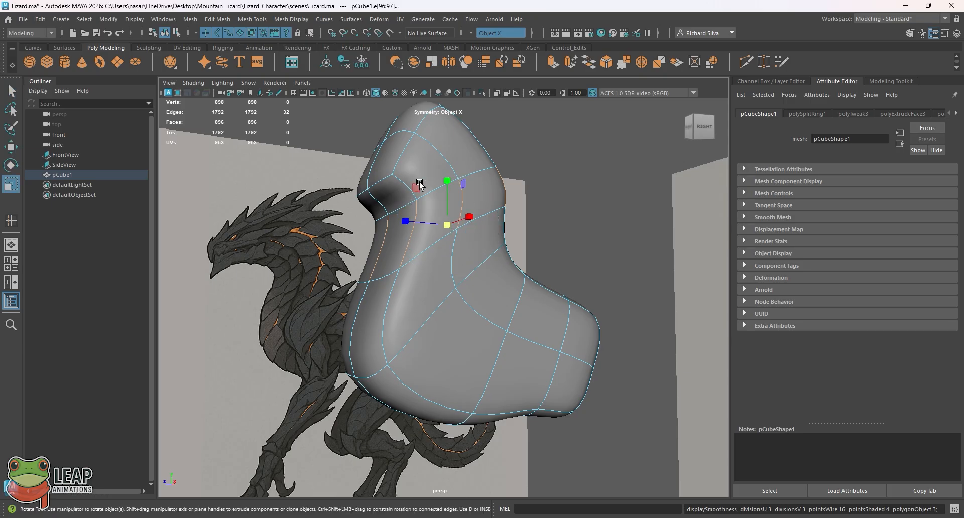
{"action": "key", "text": "e"}
{"action": "key", "text": "q"}
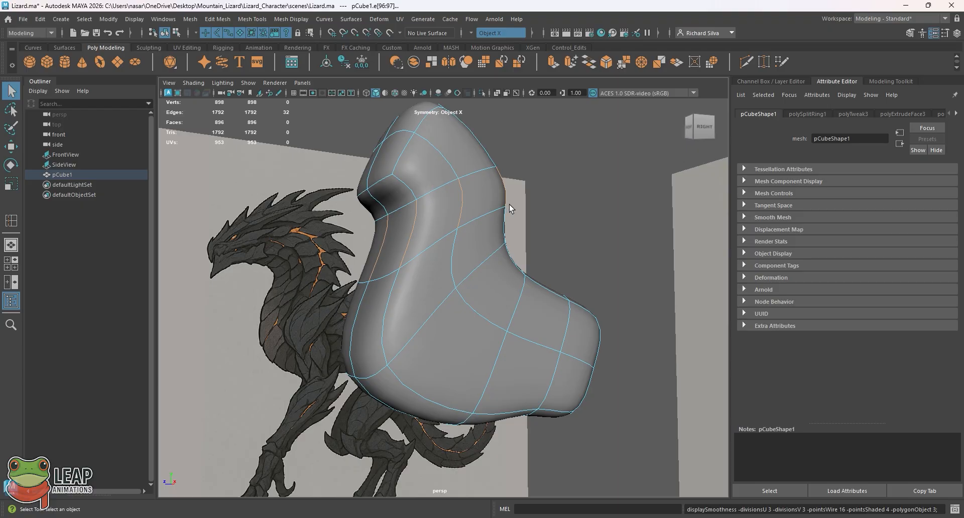
{"action": "left_click", "coordinate": [525, 186]}
{"action": "left_click", "coordinate": [483, 240]}
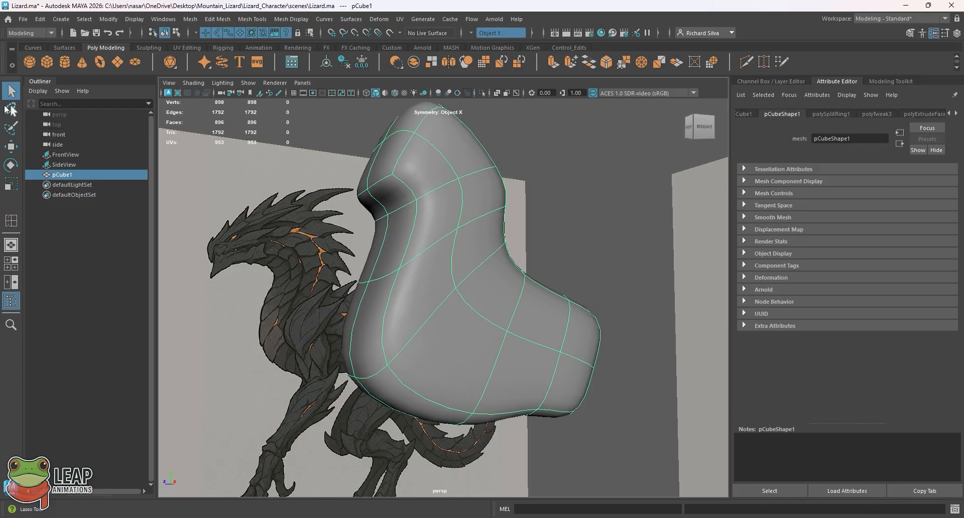
{"action": "left_click", "coordinate": [7, 128]}
{"action": "key", "text": "q"}
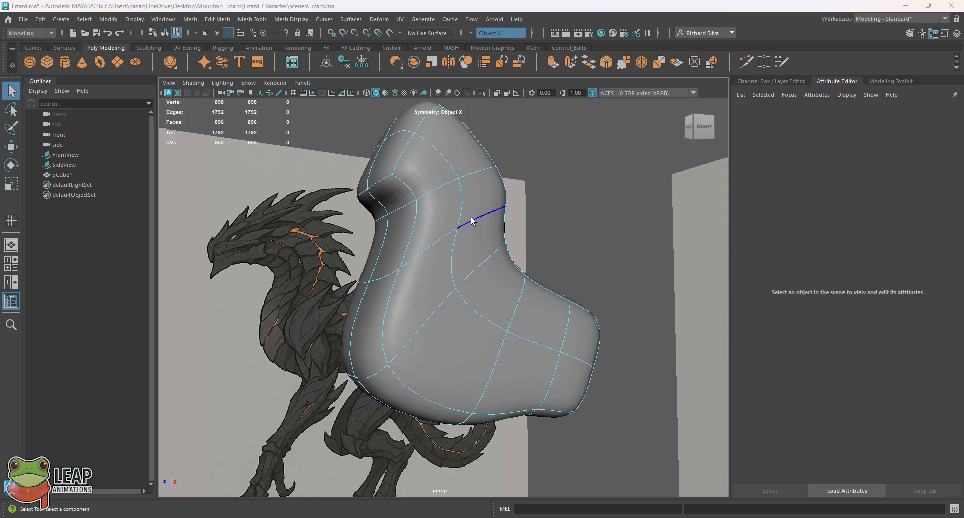
Step: In the side view, move the new edge loop's front neck vertices slightly forward and up to match the reference
{"action": "key", "text": "space"}
{"action": "key", "text": "space"}
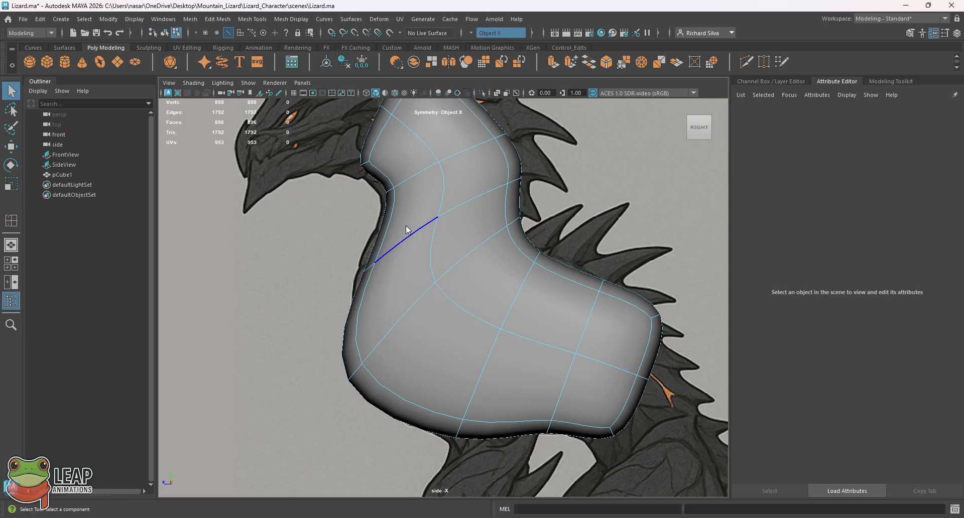
{"action": "right_click_drag", "start_coordinate": [407, 225], "coordinate": [369, 231]}
{"action": "left_click_drag", "start_coordinate": [379, 278], "coordinate": [380, 279]}
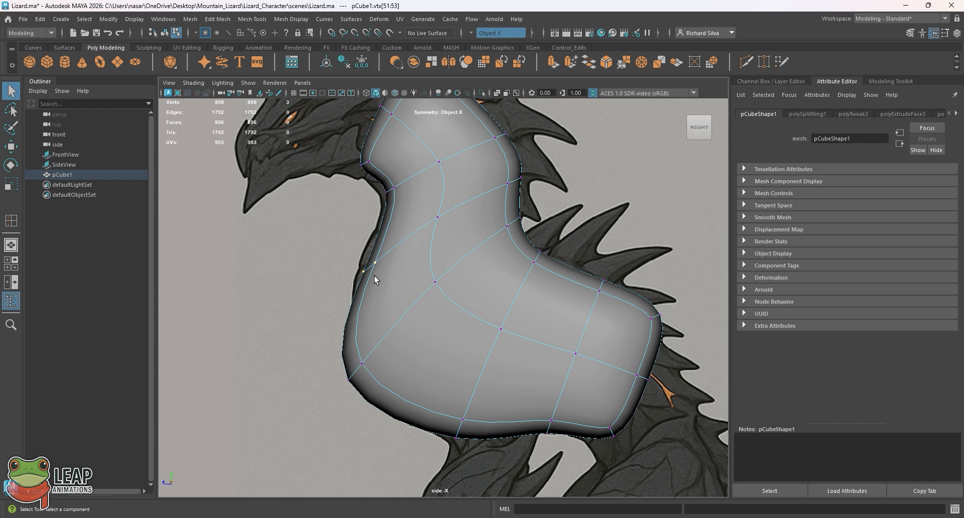
{"action": "key", "text": "w"}
{"action": "middle_click_drag", "start_coordinate": [332, 235], "coordinate": [324, 227]}
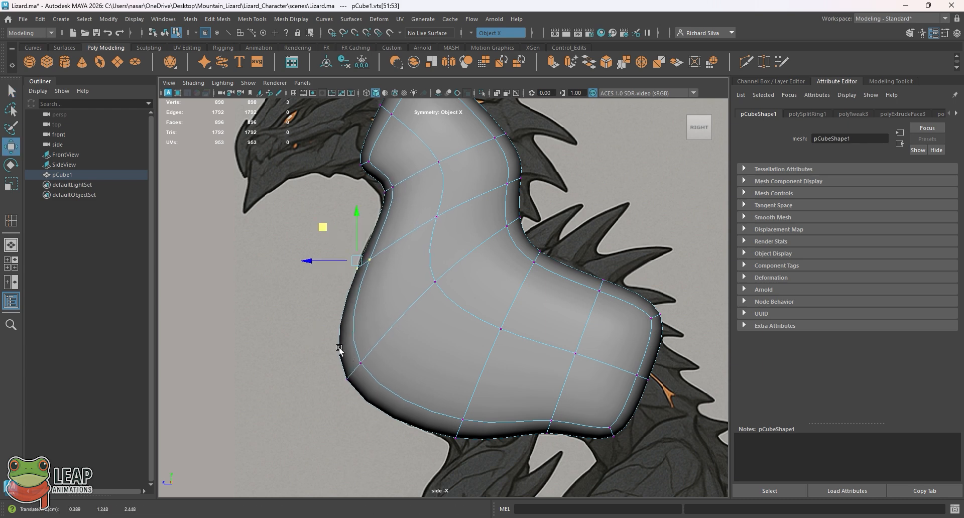
{"action": "left_click_drag", "start_coordinate": [338, 336], "coordinate": [388, 402]}
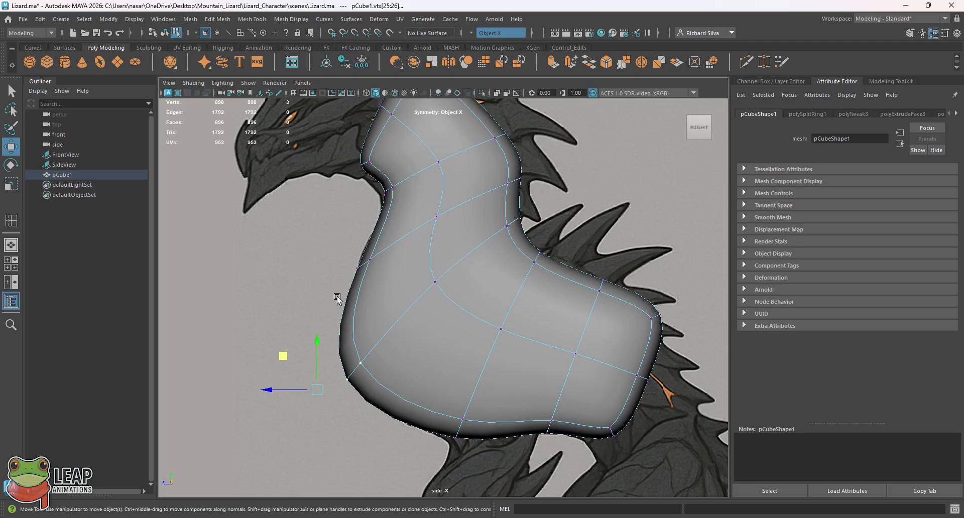
{"action": "right_click_drag", "start_coordinate": [368, 231], "coordinate": [418, 217]}
{"action": "right_click", "coordinate": [395, 229]}
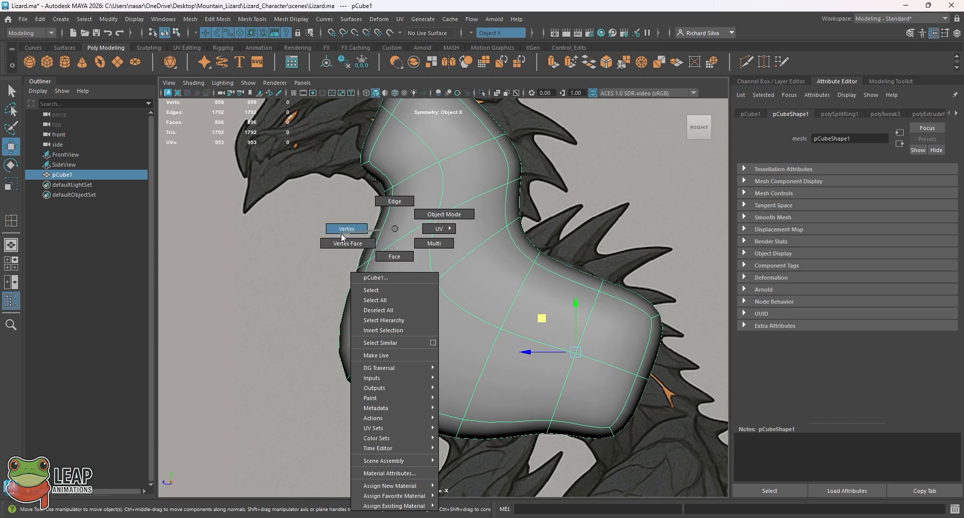
{"action": "right_click_drag", "start_coordinate": [347, 232], "coordinate": [347, 232]}
{"action": "left_click_drag", "start_coordinate": [394, 269], "coordinate": [354, 215]}
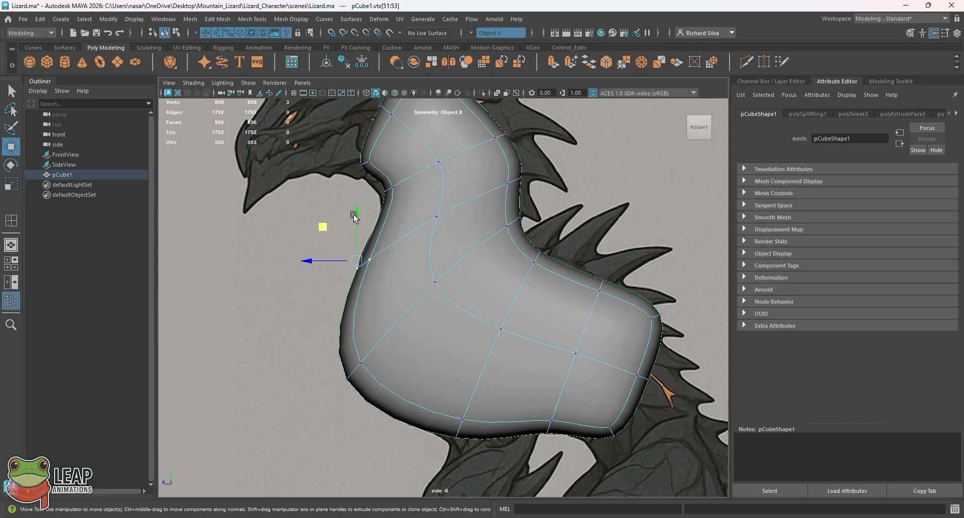
Step: Select the vertices under the throat, check them in perspective and move them slightly down in the side view
{"action": "left_click_drag", "start_coordinate": [407, 199], "coordinate": [375, 180]}
{"action": "key", "text": "space"}
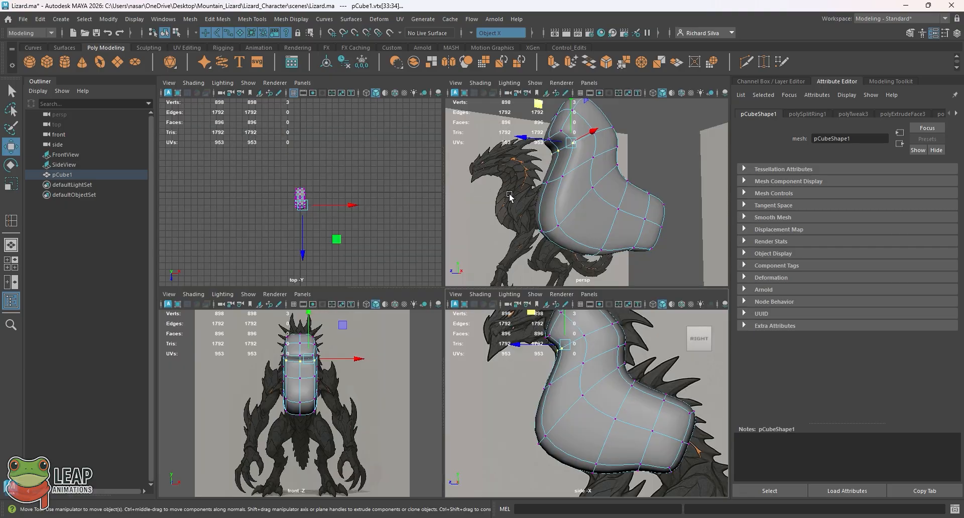
{"action": "key", "text": "space"}
{"action": "left_click_drag", "start_coordinate": [448, 184], "coordinate": [490, 255], "text": "alt"}
{"action": "key", "text": "space"}
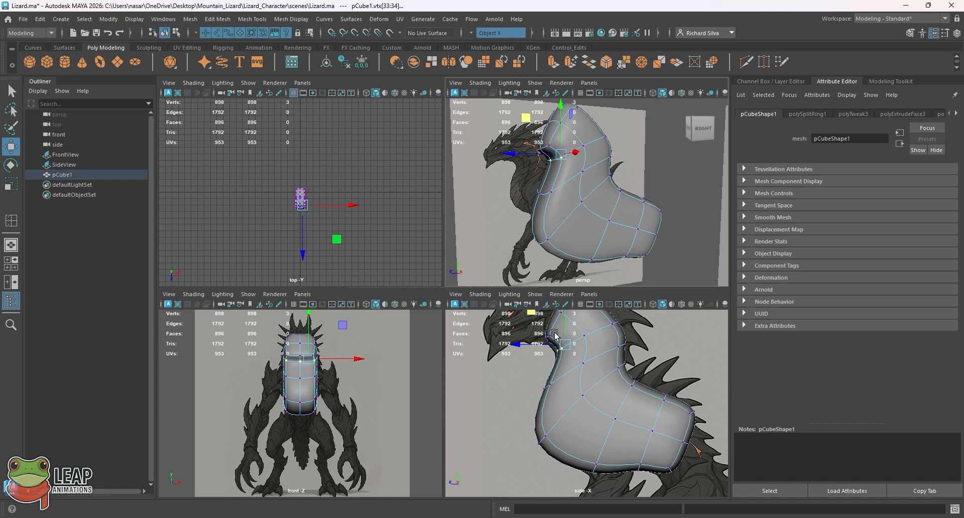
{"action": "key", "text": "space"}
{"action": "left_click_drag", "start_coordinate": [366, 147], "coordinate": [360, 157]}
Step: Move the lower chest vertices back and slightly up in the side view to follow the reference's chest outline
{"action": "left_click_drag", "start_coordinate": [335, 254], "coordinate": [396, 279]}
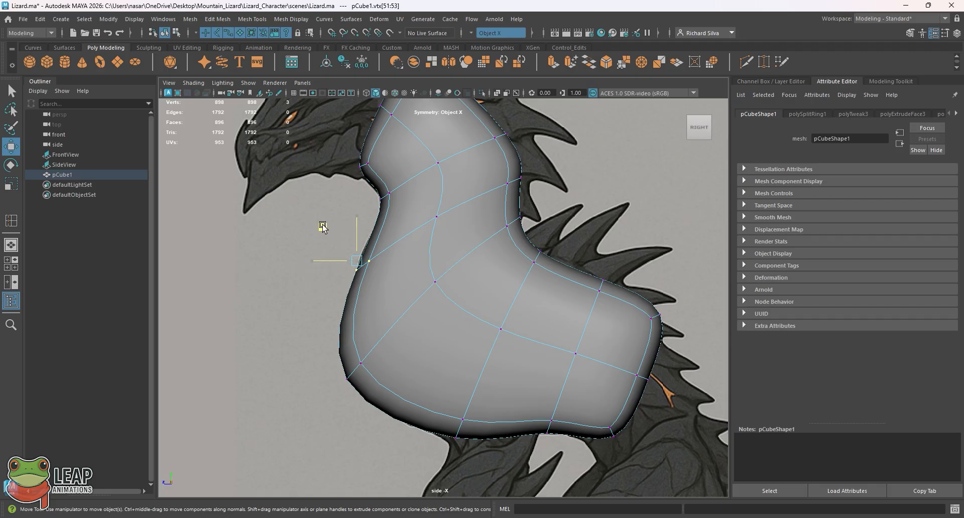
{"action": "left_click_drag", "start_coordinate": [316, 344], "coordinate": [404, 398]}
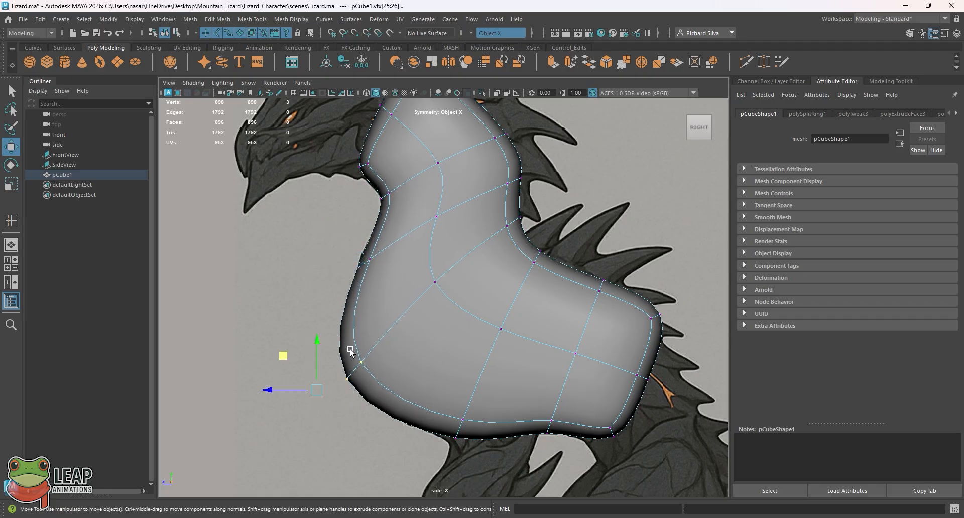
{"action": "mouse_move", "coordinate": [286, 360]}
{"action": "left_mouse_down"}
{"action": "mouse_move", "coordinate": [315, 348]}
{"action": "mouse_move", "coordinate": [302, 353]}
{"action": "left_mouse_up"}
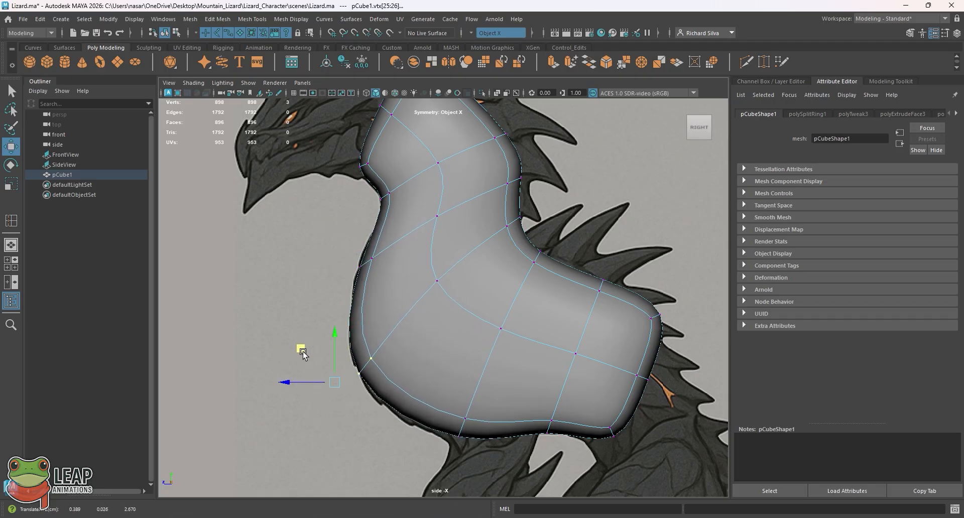
Step: In the side view, move the chest's underside vertices slightly down and nudge the front neck vertices forward to follow the reference
{"action": "left_click_drag", "start_coordinate": [440, 387], "coordinate": [481, 452]}
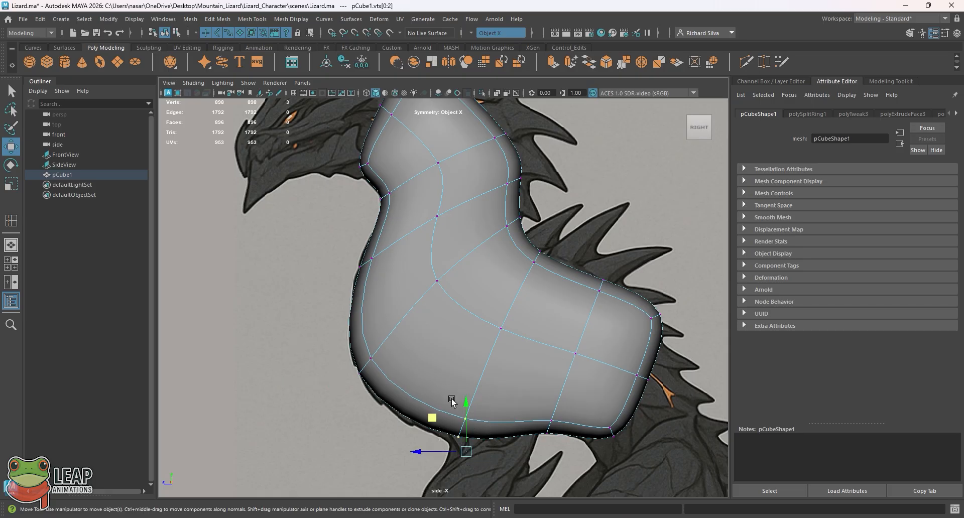
{"action": "left_click_drag", "start_coordinate": [433, 420], "coordinate": [432, 426]}
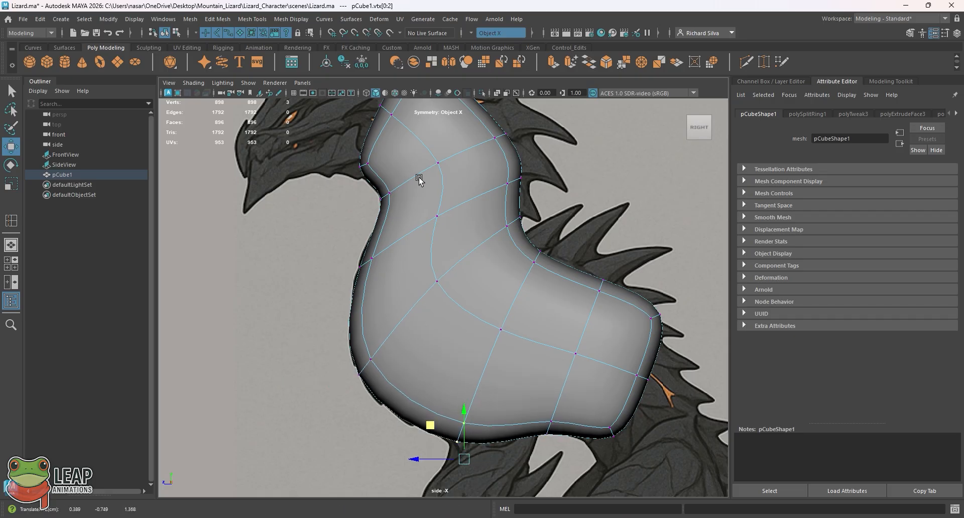
{"action": "middle_click_drag", "start_coordinate": [430, 187], "coordinate": [431, 269], "text": "alt"}
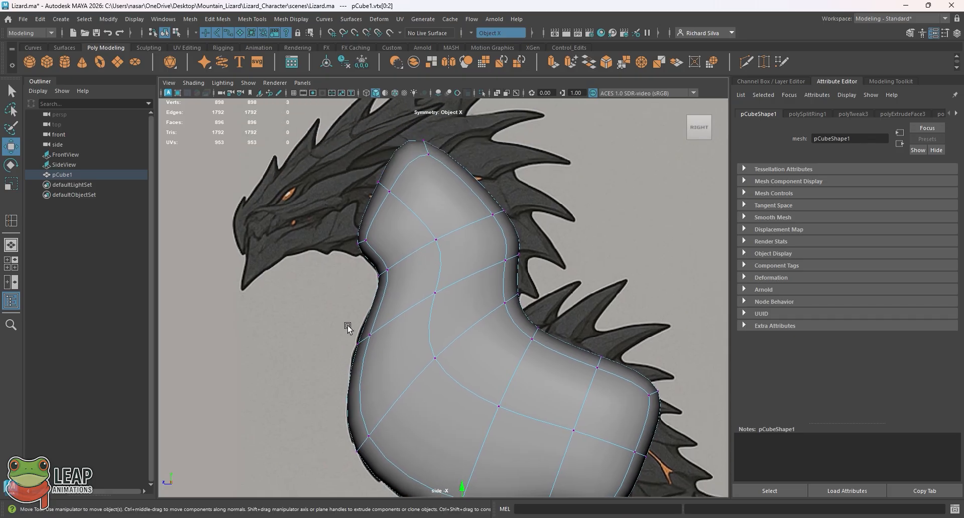
{"action": "left_click_drag", "start_coordinate": [348, 328], "coordinate": [394, 361]}
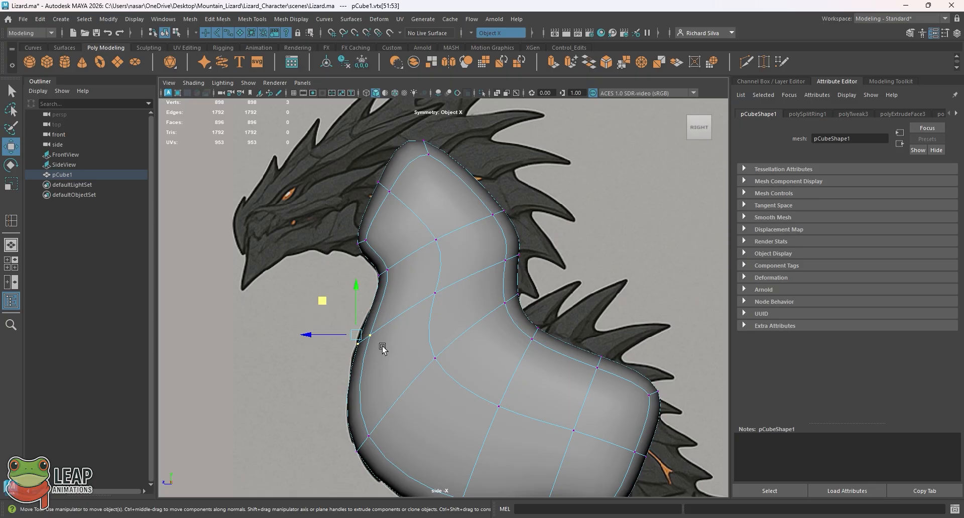
{"action": "left_click_drag", "start_coordinate": [312, 331], "coordinate": [310, 337]}
Step: Return the mesh to object mode and examine the smoothed body from several angles in the perspective view
{"action": "key", "text": "space"}
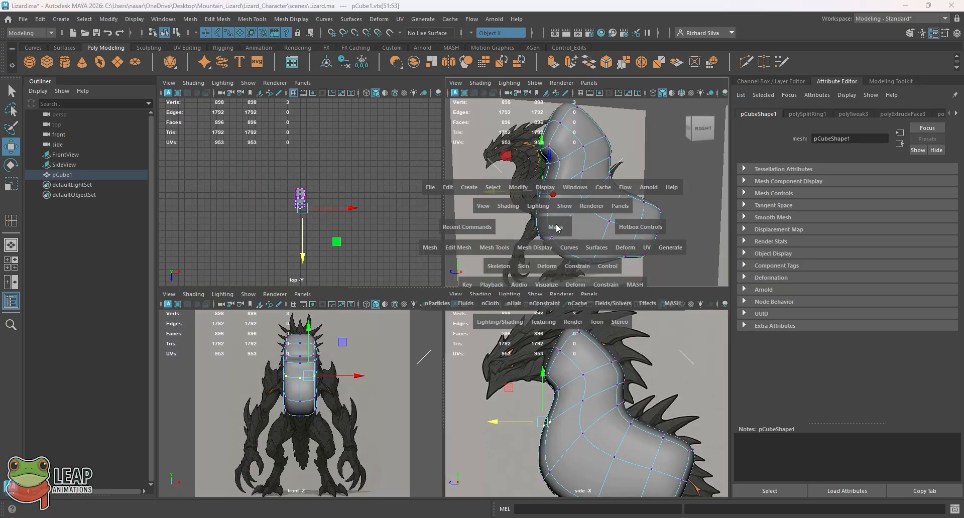
{"action": "key", "text": "space"}
{"action": "mouse_move", "coordinate": [462, 268]}
{"action": "left_mouse_down", "text": "alt"}
{"action": "mouse_move", "coordinate": [487, 277]}
{"action": "mouse_move", "coordinate": [466, 255]}
{"action": "left_mouse_up", "text": "alt"}
{"action": "key", "text": "q"}
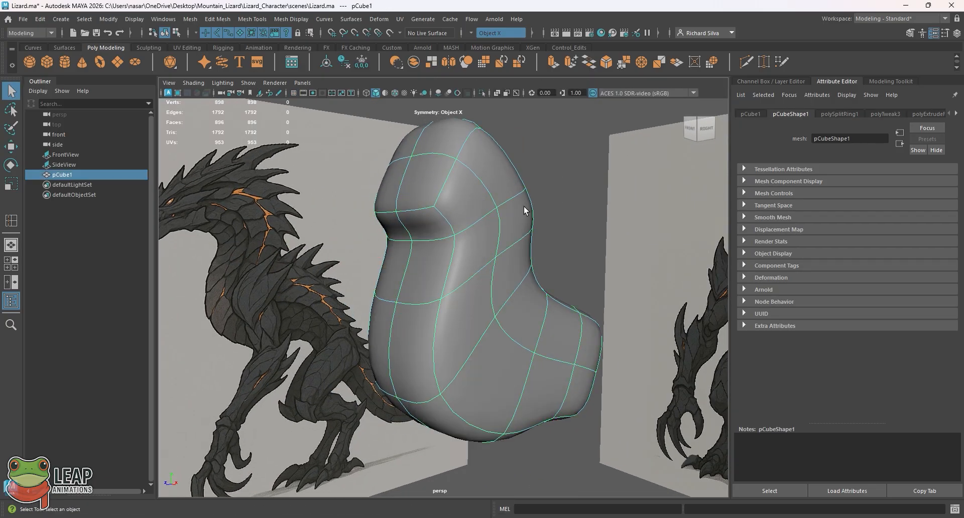
{"action": "left_click", "coordinate": [551, 226]}
{"action": "left_click_drag", "start_coordinate": [553, 226], "coordinate": [537, 214], "text": "alt"}
{"action": "scroll", "coordinate": [551, 224], "scroll_direction": "down", "scroll_amount": 3}
{"action": "left_click", "coordinate": [478, 303]}
{"action": "left_click_drag", "start_coordinate": [478, 303], "coordinate": [515, 318], "text": "alt"}
Step: Compare the body with the front and side references and save the scene
{"action": "key", "text": "space"}
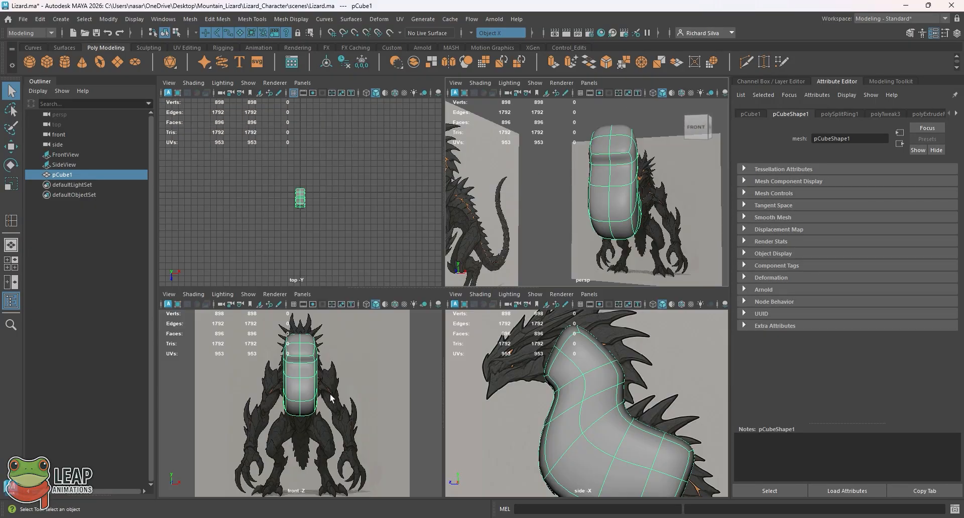
{"action": "key", "text": "space"}
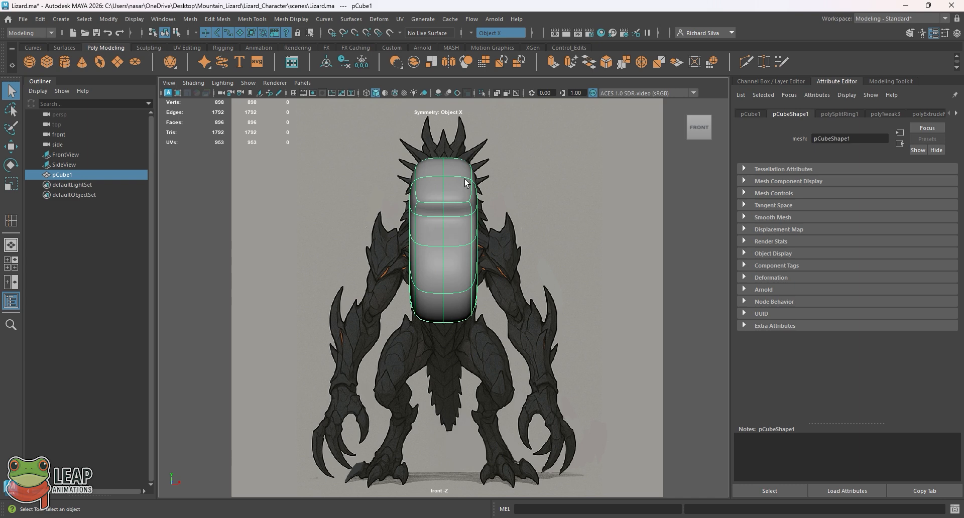
{"action": "key", "text": "space"}
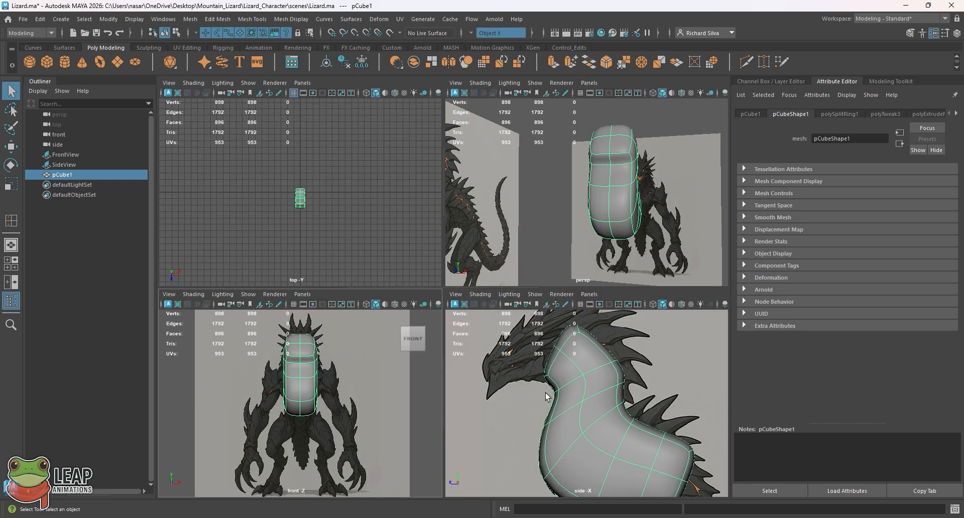
{"action": "key", "text": "space"}
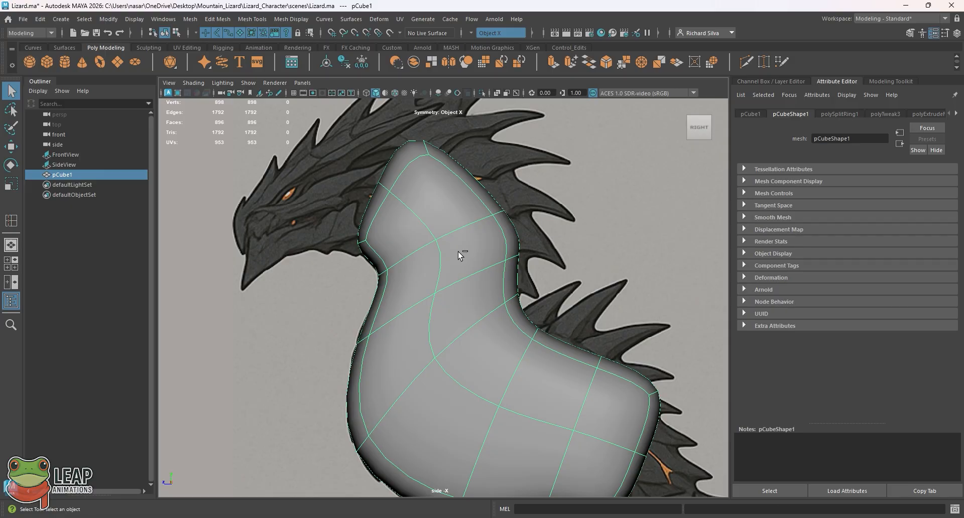
{"action": "key", "text": "ctrl+s"}
{"action": "mouse_move", "coordinate": [465, 249]}
{"action": "right_mouse_down", "text": "alt"}
{"action": "mouse_move", "coordinate": [421, 211]}
{"action": "mouse_move", "coordinate": [464, 218]}
{"action": "mouse_move", "coordinate": [456, 255]}
{"action": "right_mouse_up", "text": "alt"}
{"action": "middle_click_drag", "start_coordinate": [456, 255], "coordinate": [412, 170], "text": "alt"}
{"action": "right_click_drag", "start_coordinate": [420, 186], "coordinate": [463, 232], "text": "alt"}
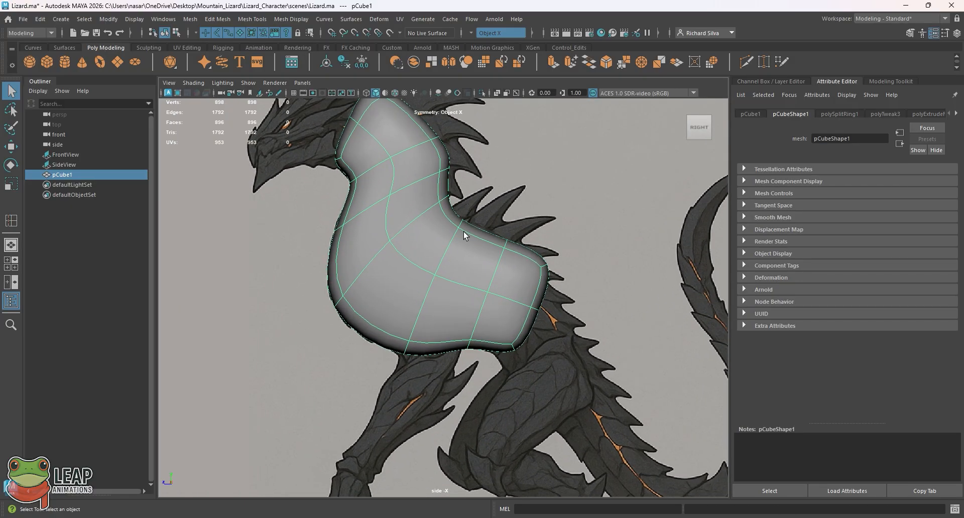
{"action": "middle_click_drag", "start_coordinate": [418, 228], "coordinate": [486, 320], "text": "alt"}
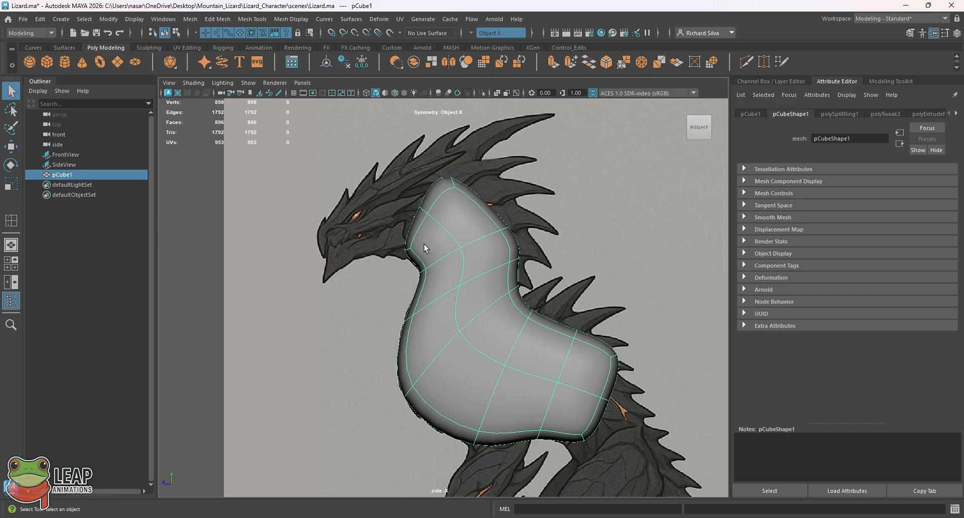
{"action": "right_click_drag", "start_coordinate": [401, 222], "coordinate": [446, 236], "text": "alt"}
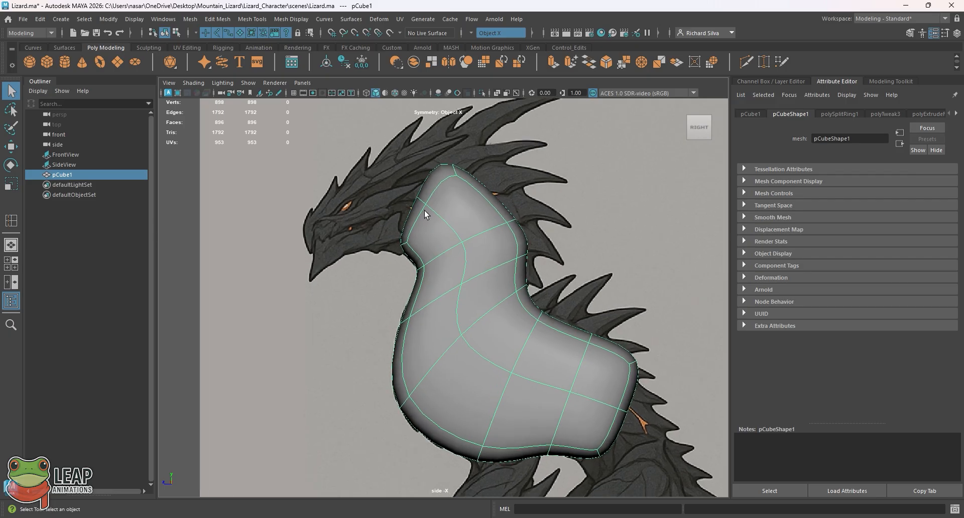
Step: In the perspective view, select the four front faces at the upper end of the neck
{"action": "key", "text": "space"}
{"action": "key", "text": "space"}
{"action": "left_click_drag", "start_coordinate": [493, 207], "coordinate": [498, 192], "text": "alt"}
{"action": "right_click_drag", "start_coordinate": [499, 191], "coordinate": [494, 215]}
{"action": "left_click", "coordinate": [499, 203]}
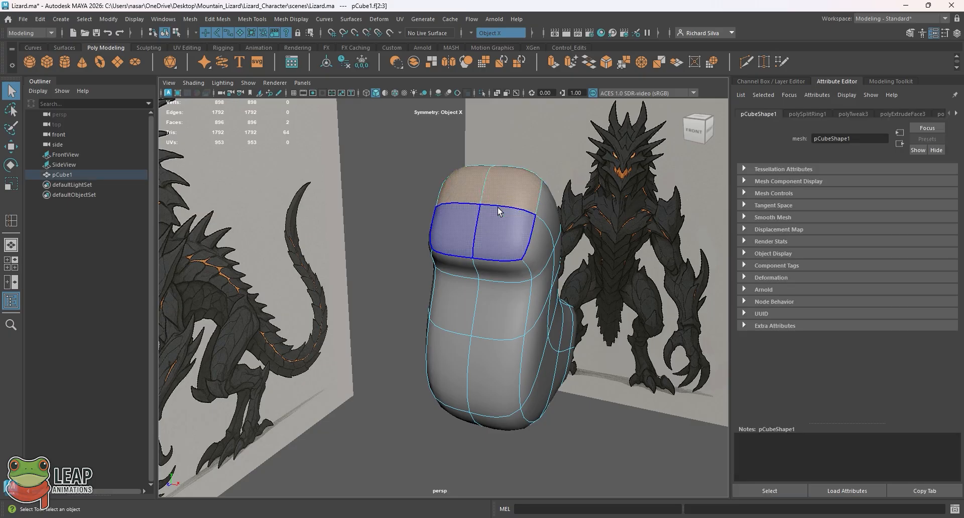
{"action": "left_click", "coordinate": [498, 227], "text": "shift"}
{"action": "left_click_drag", "start_coordinate": [508, 221], "coordinate": [455, 203], "text": "alt"}
{"action": "middle_click_drag", "start_coordinate": [451, 201], "coordinate": [473, 227], "text": "alt"}
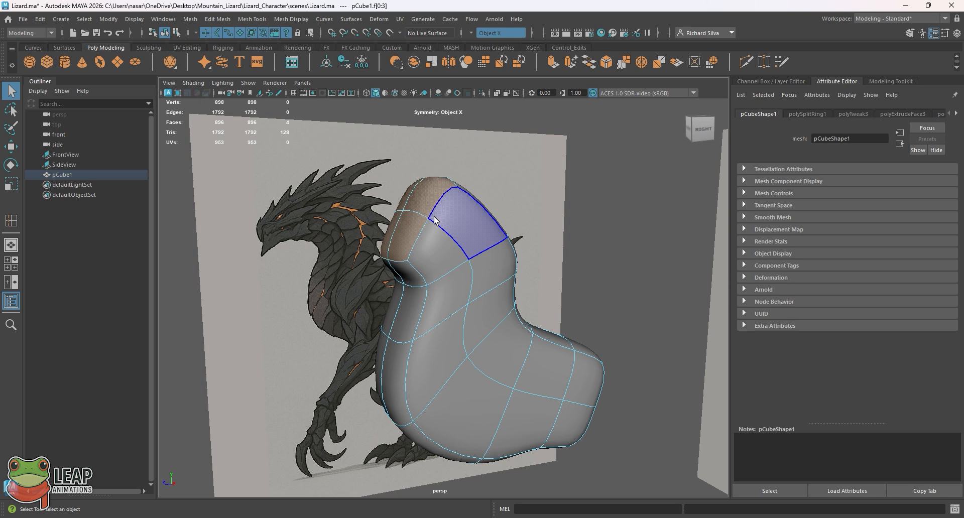
Step: Extrude the four selected faces forward by a Local Translate Z of 0.707 to start the head
{"action": "key", "text": "ctrl+e"}
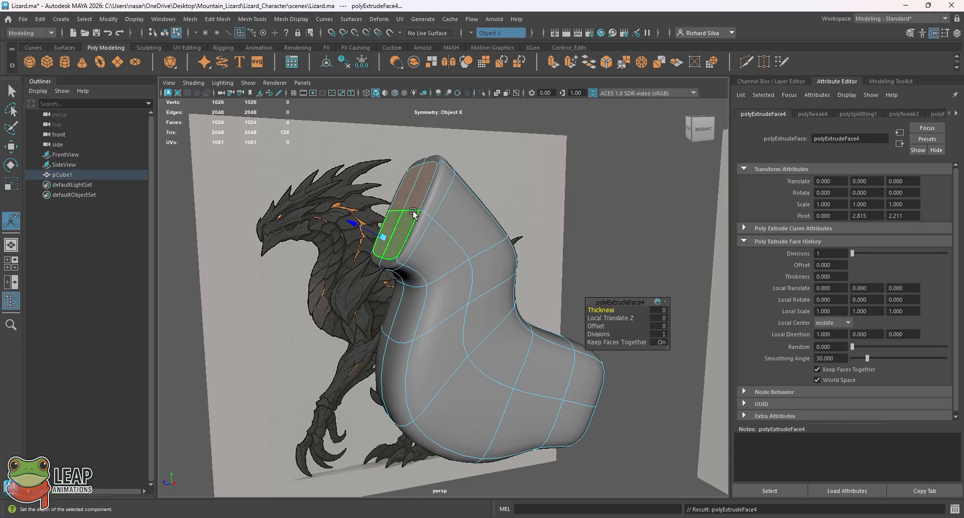
{"action": "key", "text": "1"}
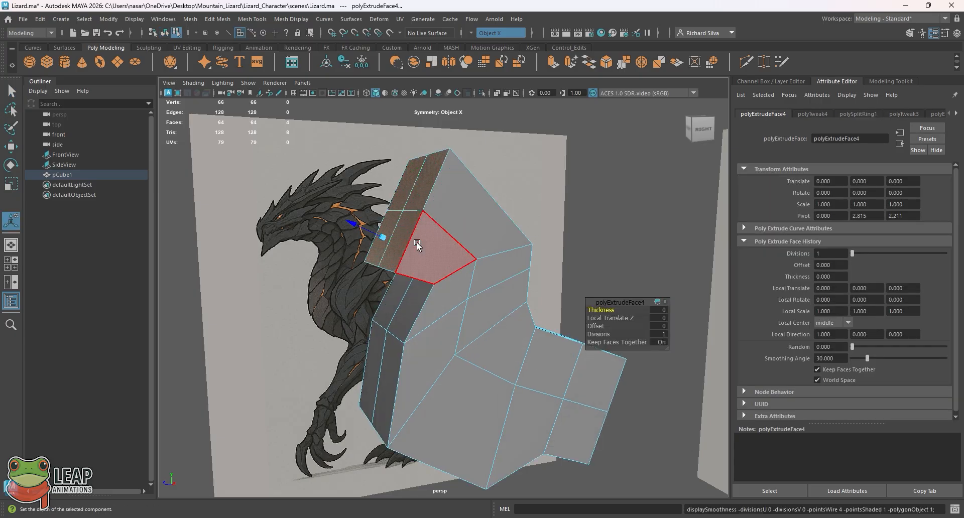
{"action": "key", "text": "3"}
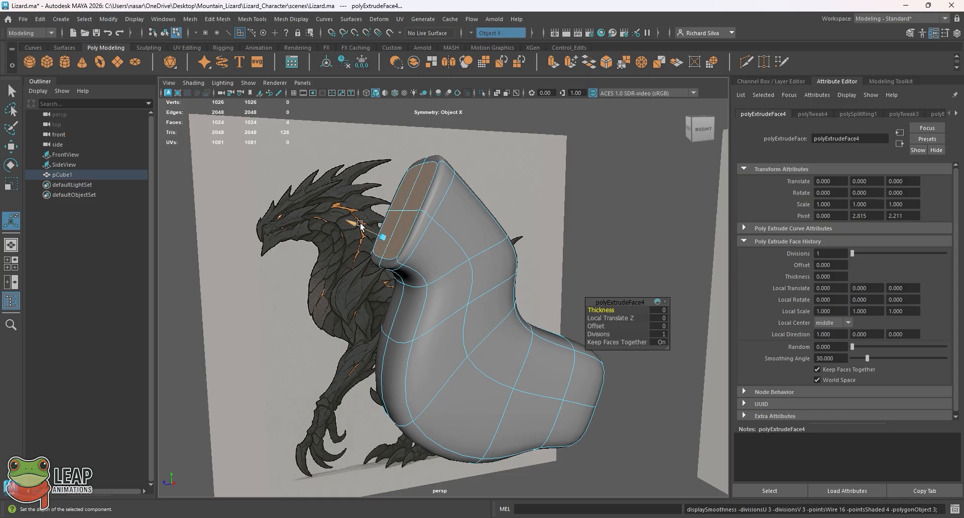
{"action": "left_click", "coordinate": [218, 19]}
{"action": "mouse_move", "coordinate": [249, 19]}
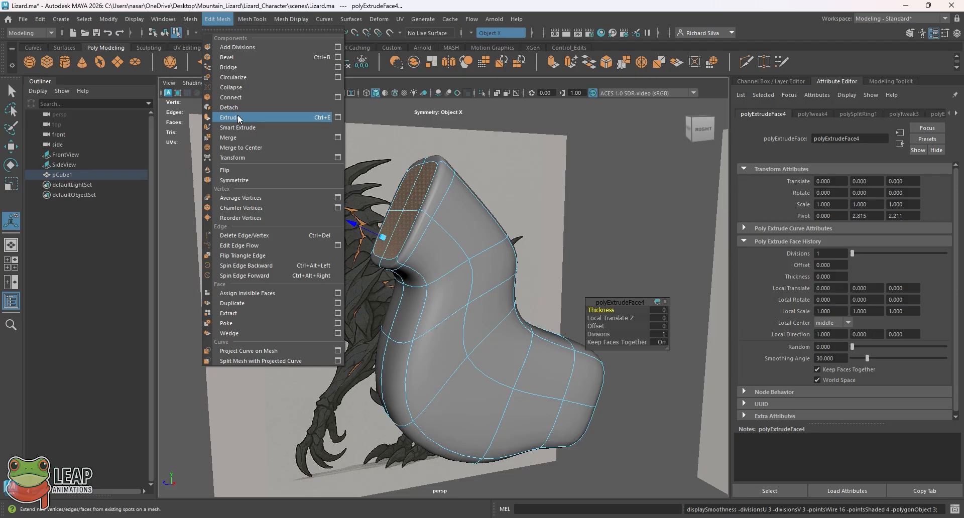
{"action": "left_click", "coordinate": [366, 232]}
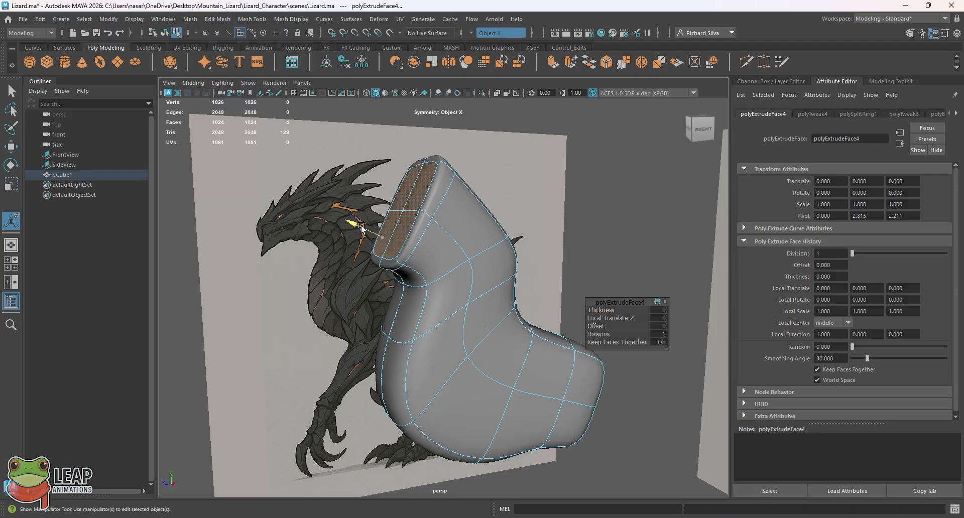
{"action": "left_click_drag", "start_coordinate": [353, 224], "coordinate": [308, 199]}
Step: Try scaling the extruded head faces down uniformly in the side view and undo the scaling
{"action": "key", "text": "space"}
{"action": "key", "text": "space"}
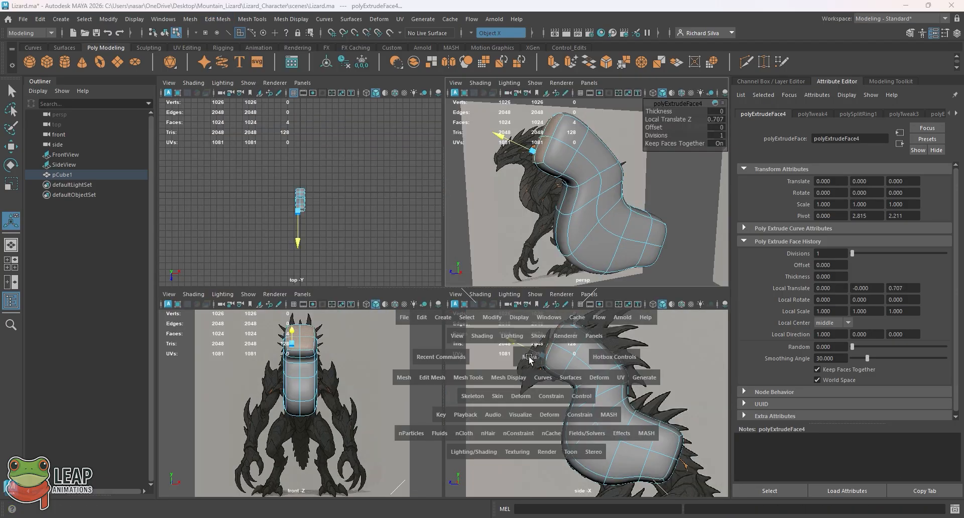
{"action": "key", "text": "r"}
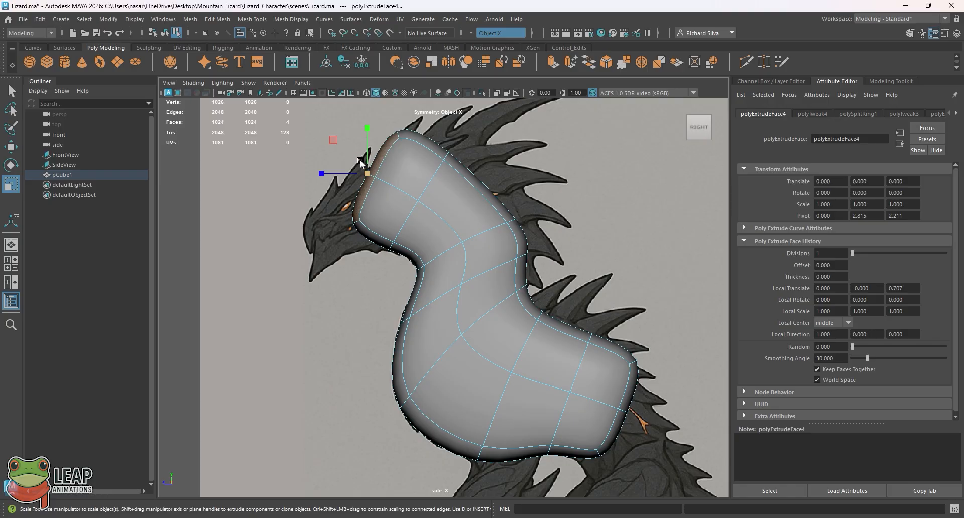
{"action": "left_click_drag", "start_coordinate": [365, 172], "coordinate": [334, 170]}
{"action": "key", "text": "ctrl+z"}
{"action": "key", "text": "ctrl+z"}
{"action": "key", "text": "ctrl+z"}
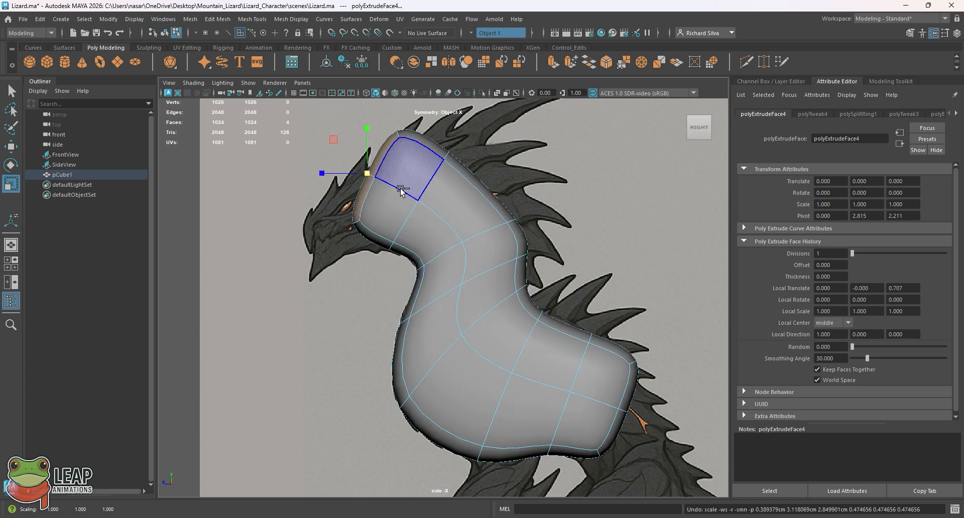
Step: Reselect the four front head faces in the perspective view and scale them down uniformly
{"action": "key", "text": "space"}
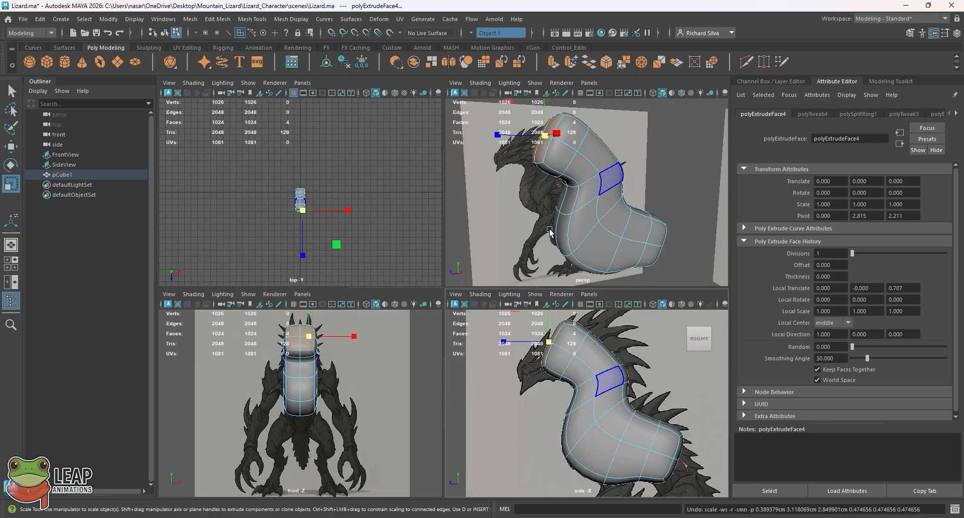
{"action": "key", "text": "space"}
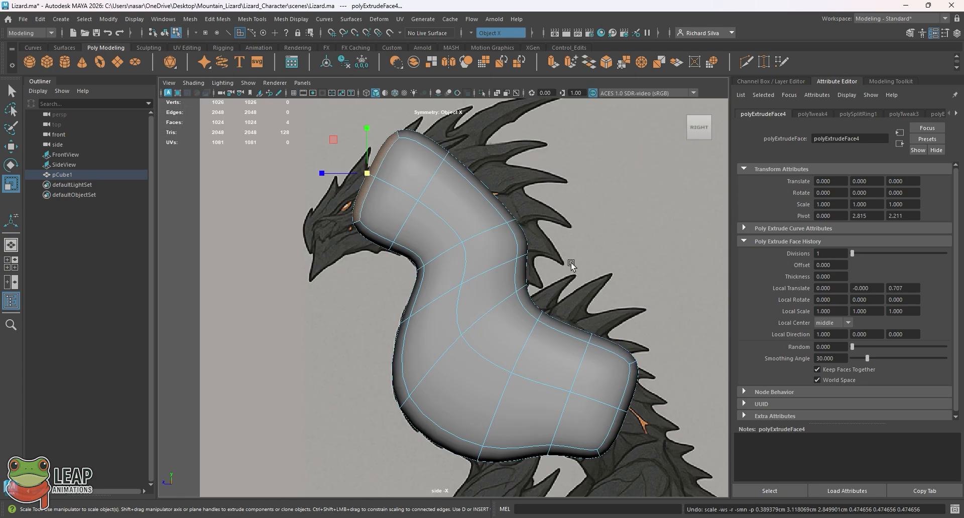
{"action": "key", "text": "space"}
{"action": "key", "text": "space"}
{"action": "left_click_drag", "start_coordinate": [452, 176], "coordinate": [495, 168], "text": "alt"}
{"action": "right_click", "coordinate": [436, 141]}
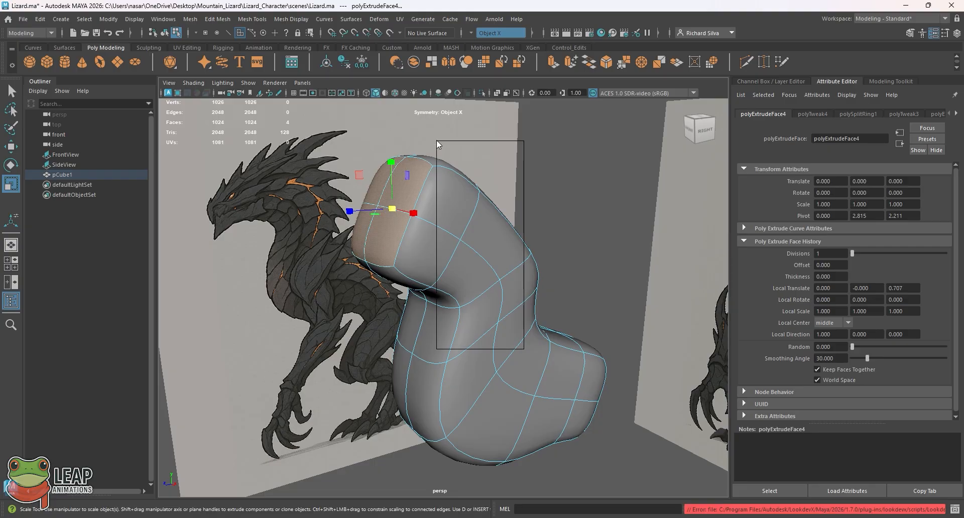
{"action": "right_click_drag", "start_coordinate": [437, 141], "coordinate": [476, 122]}
{"action": "left_click", "coordinate": [414, 180]}
{"action": "right_click_drag", "start_coordinate": [415, 181], "coordinate": [464, 167]}
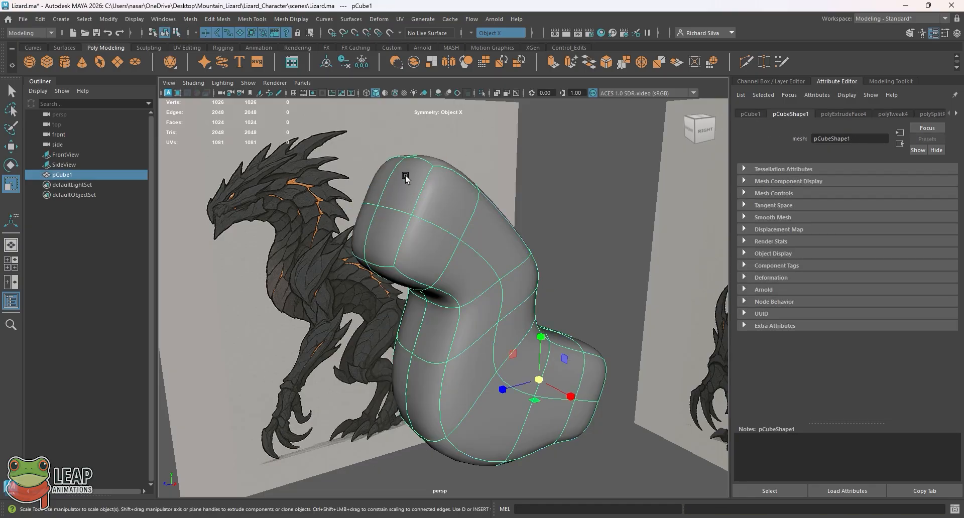
{"action": "right_click_drag", "start_coordinate": [404, 187], "coordinate": [402, 201]}
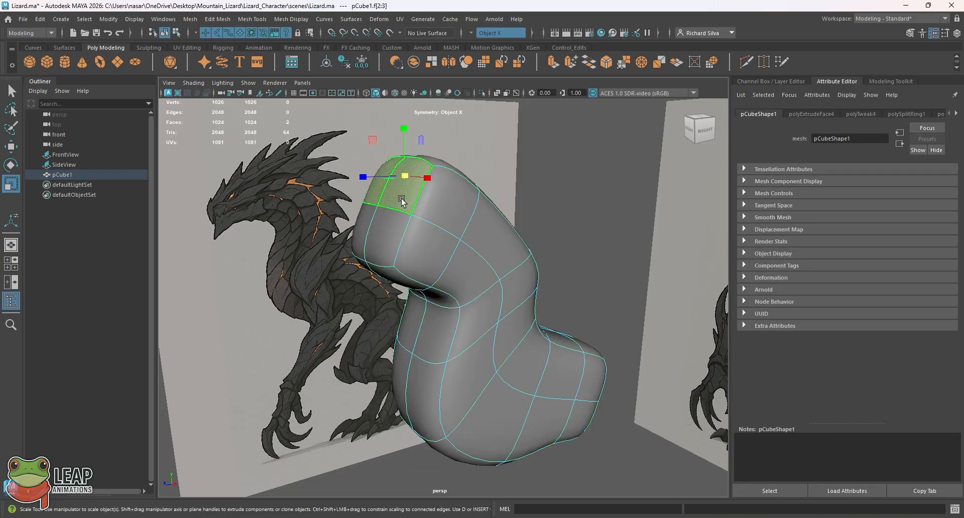
{"action": "left_click", "coordinate": [388, 225], "text": "shift"}
{"action": "left_click_drag", "start_coordinate": [392, 209], "coordinate": [357, 203]}
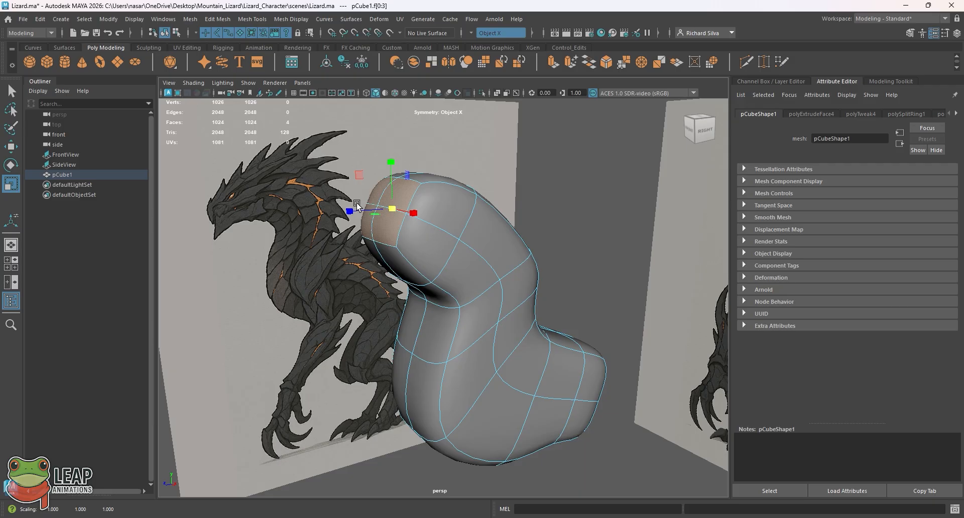
Step: In the side view, rotate the front head faces to tilt downward and move them down and slightly forward
{"action": "key", "text": "space"}
{"action": "key", "text": "space"}
{"action": "key", "text": "e"}
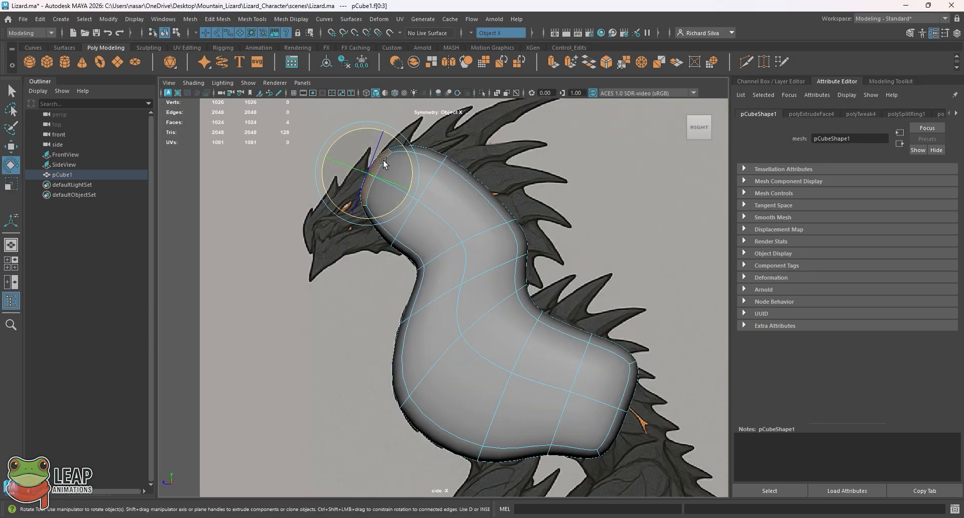
{"action": "left_click_drag", "start_coordinate": [384, 162], "coordinate": [370, 169]}
{"action": "key", "text": "w"}
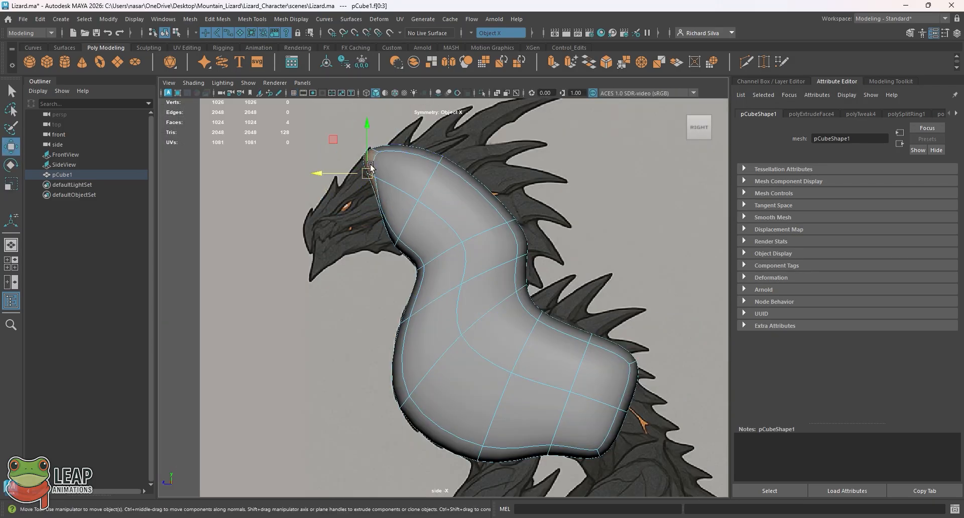
{"action": "left_click_drag", "start_coordinate": [331, 141], "coordinate": [318, 178]}
Step: Extrude the front head faces again, scale them to 0.133, move them forward and down towards the reference's snout, and check in perspective
{"action": "key", "text": "r"}
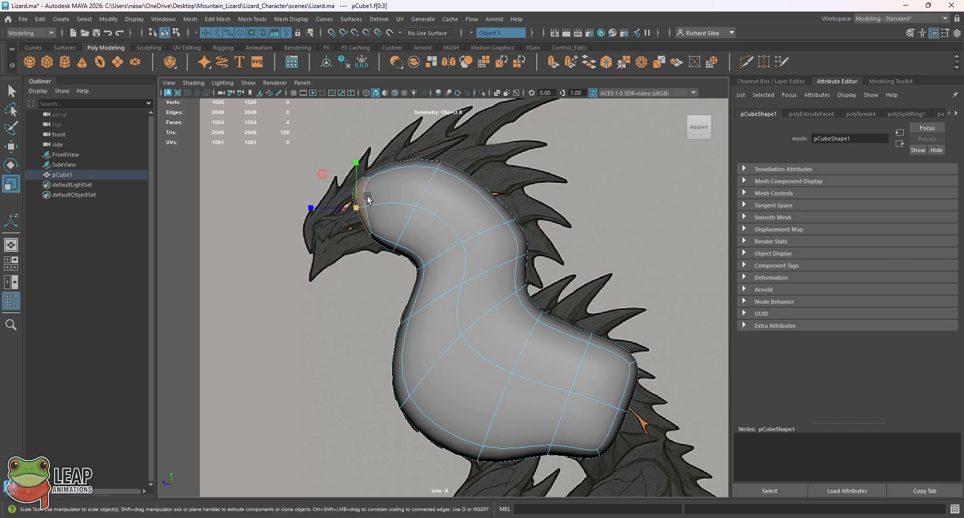
{"action": "left_click_drag", "start_coordinate": [357, 208], "coordinate": [339, 244]}
{"action": "key", "text": "ctrl+e"}
{"action": "key", "text": "w"}
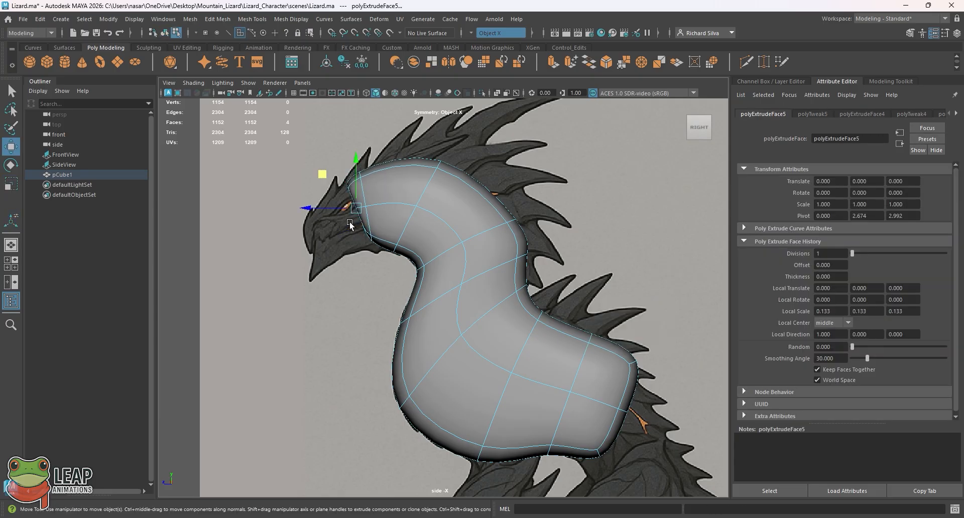
{"action": "left_click_drag", "start_coordinate": [324, 176], "coordinate": [274, 209]}
{"action": "key", "text": "space"}
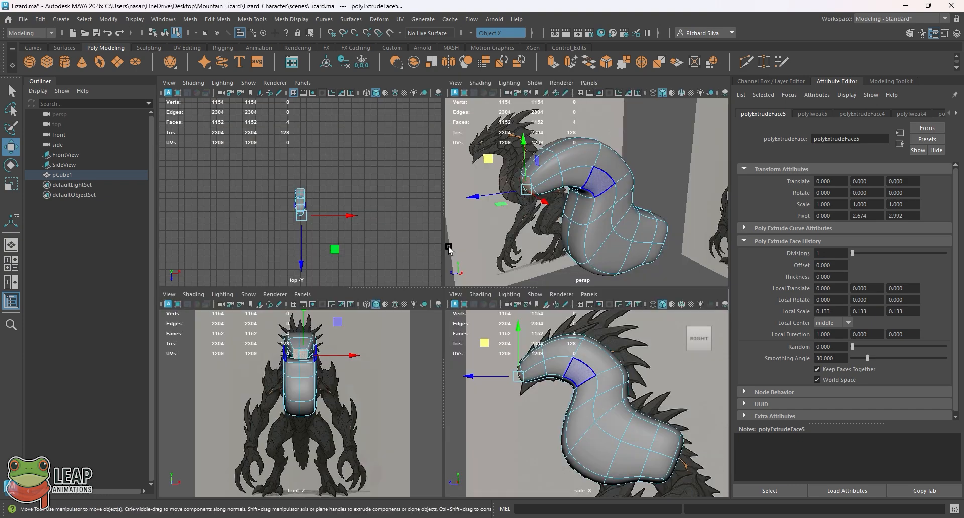
{"action": "key", "text": "space"}
{"action": "left_click_drag", "start_coordinate": [435, 260], "coordinate": [482, 256], "text": "alt"}
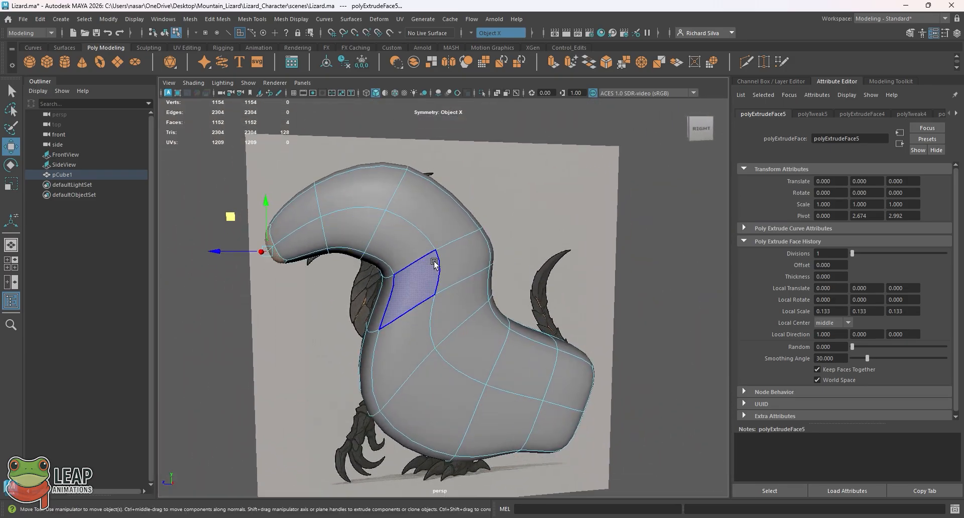
Step: Compare the body mesh with the hips and tail of the full side reference, alternating between the side and perspective views
{"action": "key", "text": "space"}
{"action": "key", "text": "space"}
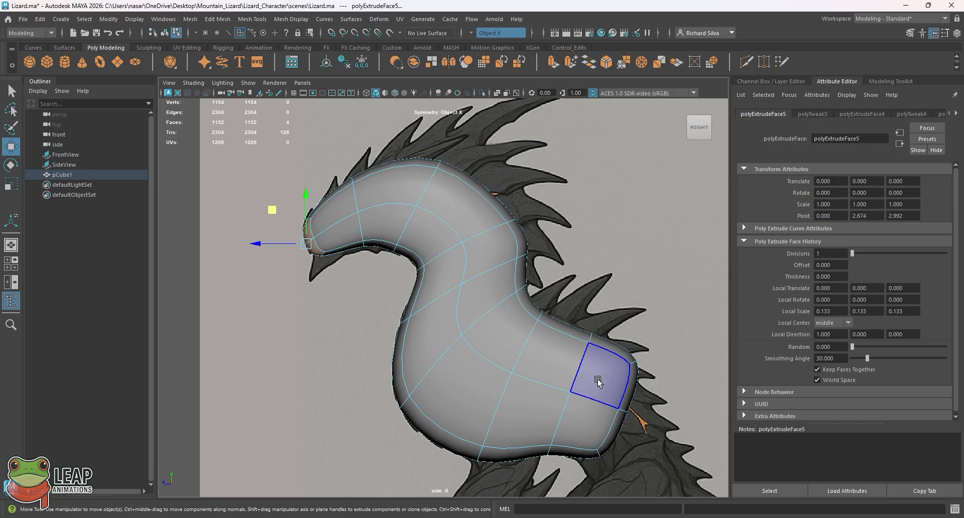
{"action": "scroll", "coordinate": [598, 382], "scroll_direction": "down", "scroll_amount": 5}
{"action": "scroll", "coordinate": [486, 253], "scroll_direction": "up", "scroll_amount": 2}
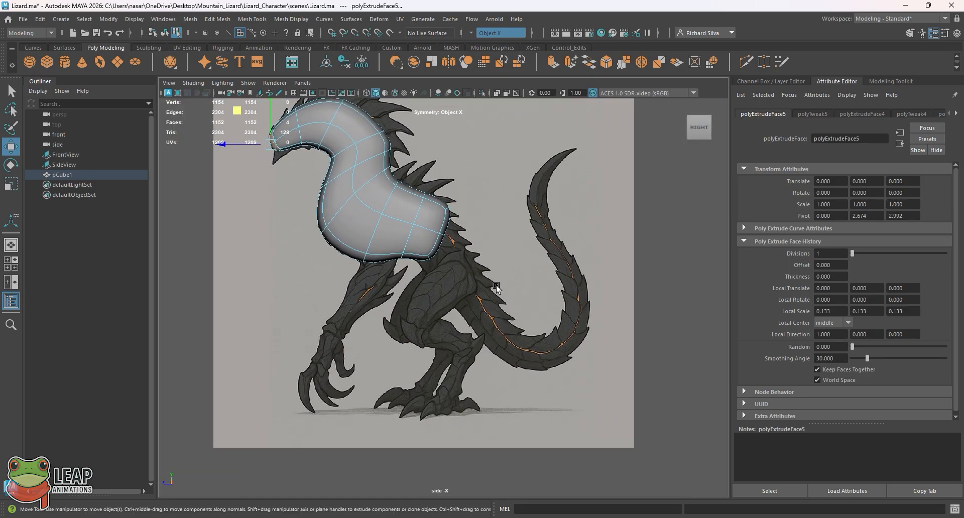
{"action": "scroll", "coordinate": [497, 287], "scroll_direction": "up", "scroll_amount": 1}
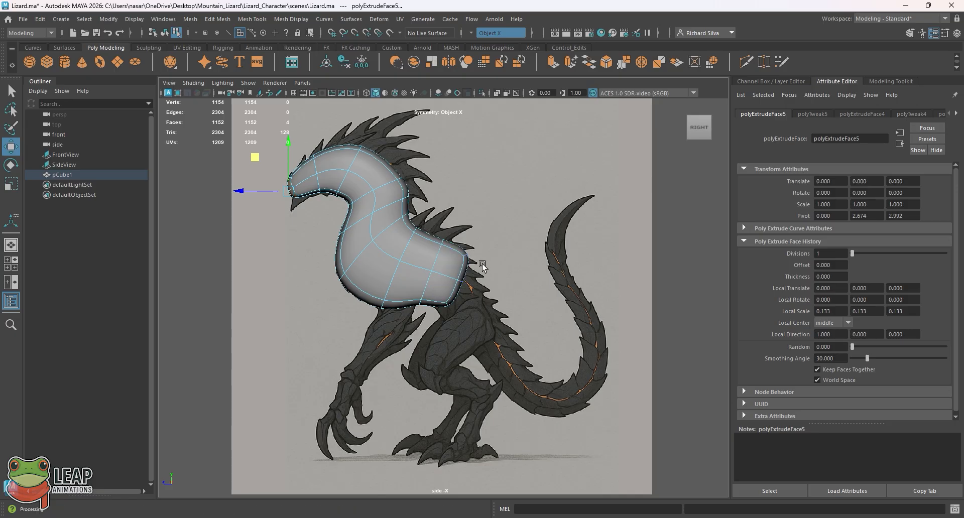
{"action": "key", "text": "space"}
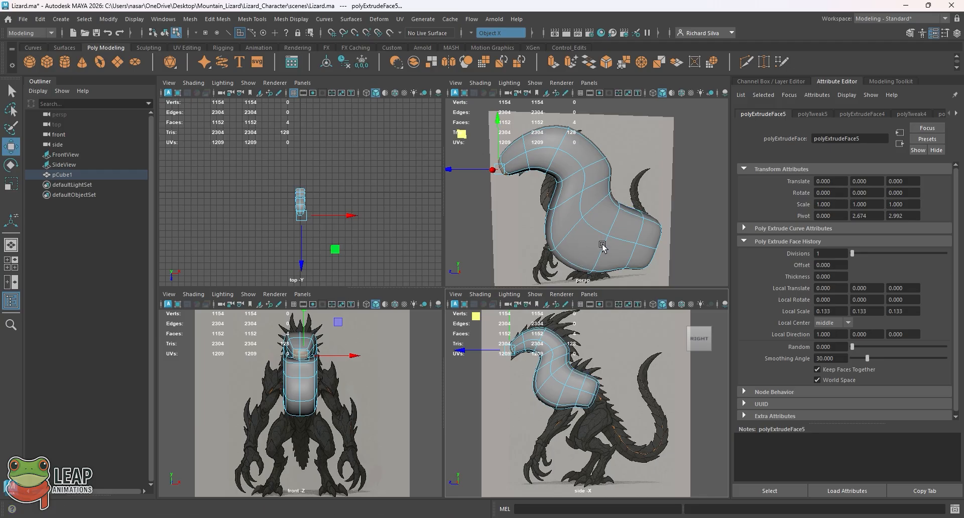
{"action": "key", "text": "space"}
{"action": "key", "text": "space"}
{"action": "key", "text": "space"}
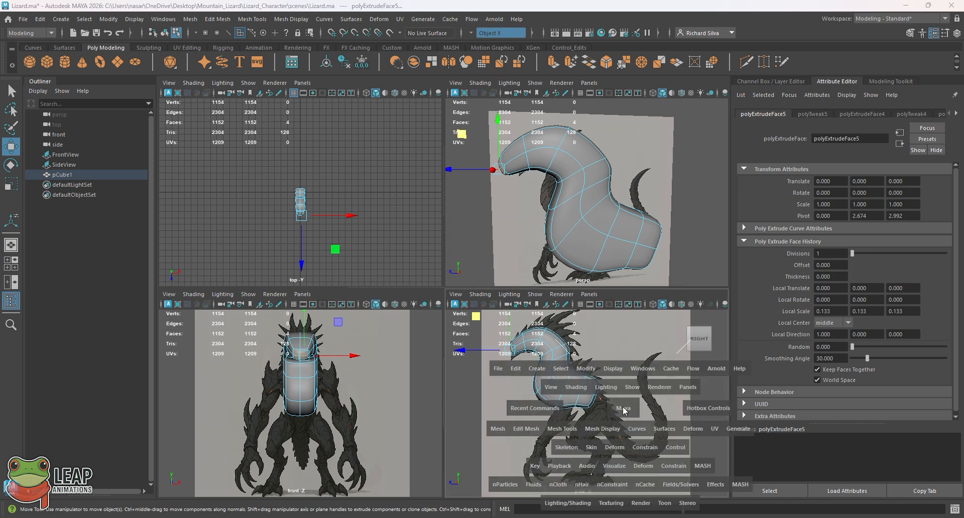
{"action": "key", "text": "space"}
{"action": "key", "text": "space"}
{"action": "scroll", "coordinate": [573, 208], "scroll_direction": "up", "scroll_amount": 5}
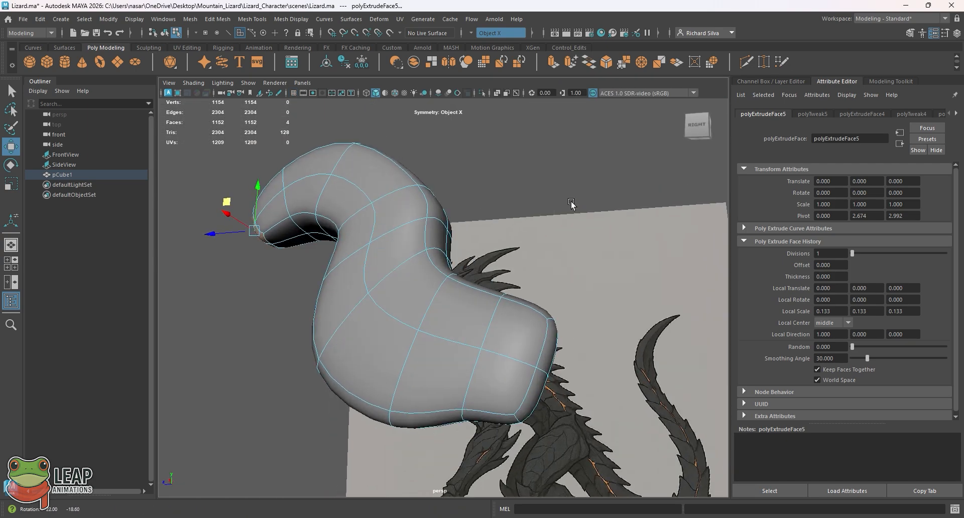
Step: Select the four faces at the rear end of the body in perspective and check their position against the side reference
{"action": "right_click_drag", "start_coordinate": [566, 247], "coordinate": [487, 239], "text": "alt"}
{"action": "middle_click_drag", "start_coordinate": [487, 238], "coordinate": [454, 224], "text": "alt"}
{"action": "right_click_drag", "start_coordinate": [454, 224], "coordinate": [463, 266], "text": "alt"}
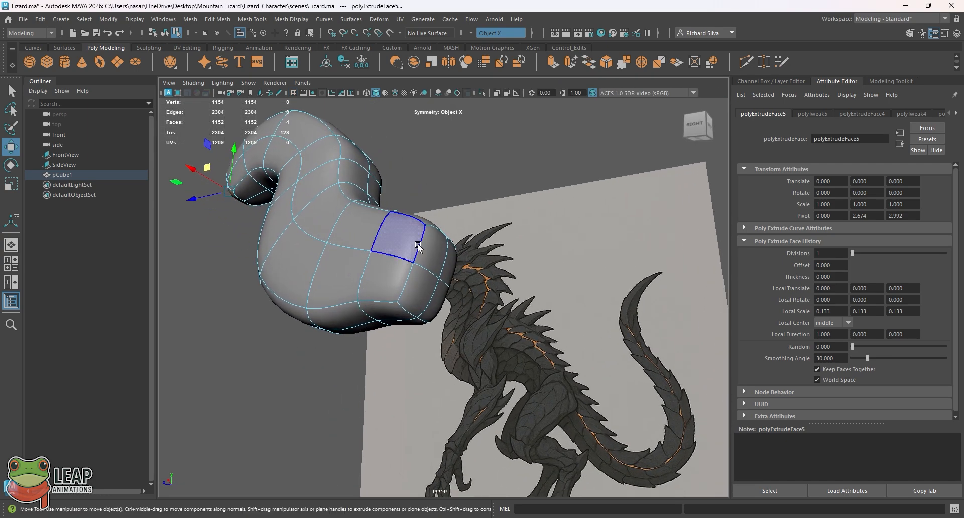
{"action": "left_click", "coordinate": [432, 249]}
{"action": "left_click", "coordinate": [442, 274], "text": "shift"}
{"action": "key", "text": "space"}
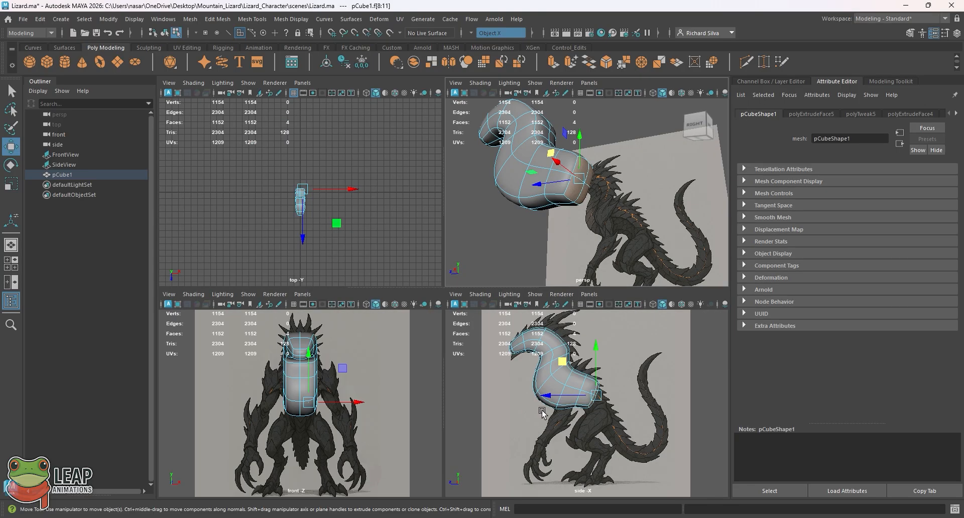
{"action": "key", "text": "space"}
{"action": "right_click_drag", "start_coordinate": [467, 306], "coordinate": [547, 309], "text": "alt"}
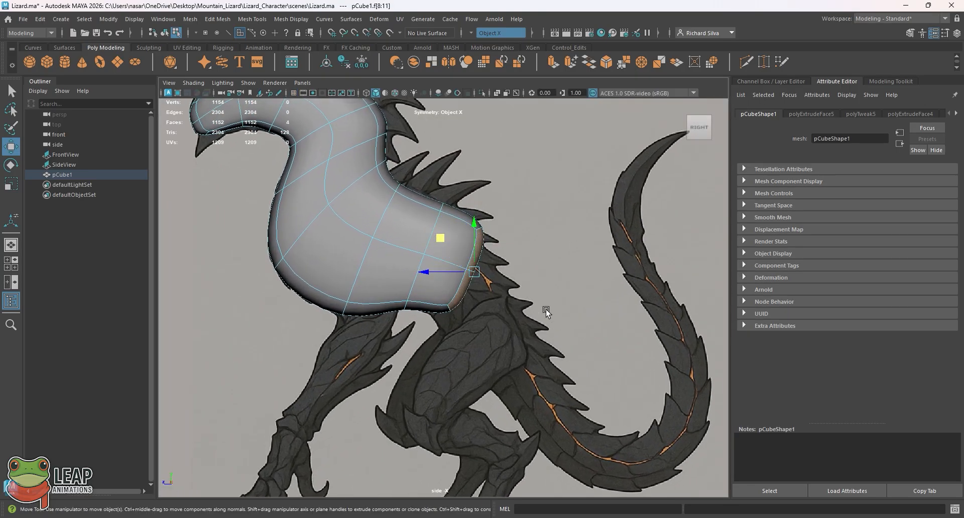
{"action": "key", "text": "space"}
{"action": "mouse_move", "coordinate": [554, 243]}
{"action": "left_mouse_down", "text": "alt"}
{"action": "mouse_move", "coordinate": [536, 206]}
{"action": "mouse_move", "coordinate": [522, 247]}
{"action": "mouse_move", "coordinate": [544, 245]}
{"action": "left_mouse_up", "text": "alt"}
{"action": "key", "text": "space"}
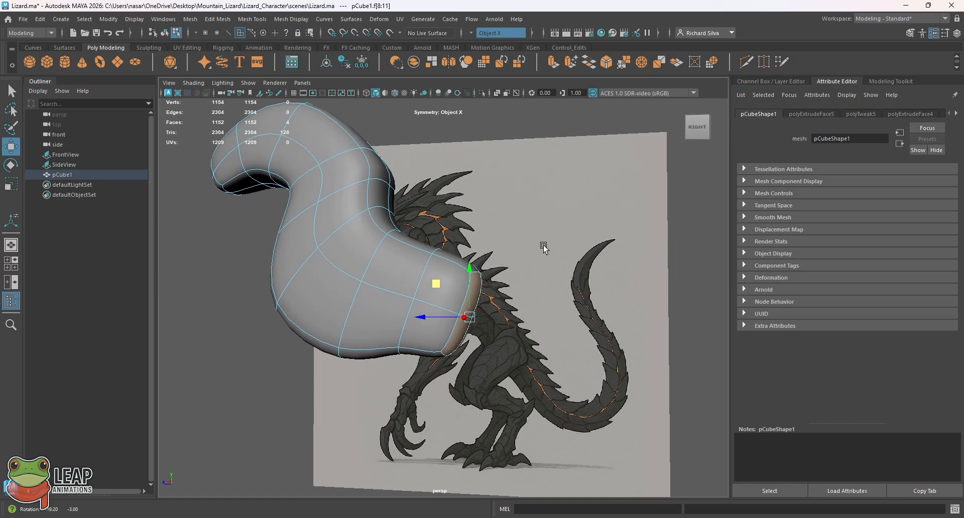
Step: Extrude the rear end faces with a local Z translation of 1.024 towards the reference's tail
{"action": "left_click", "coordinate": [191, 19]}
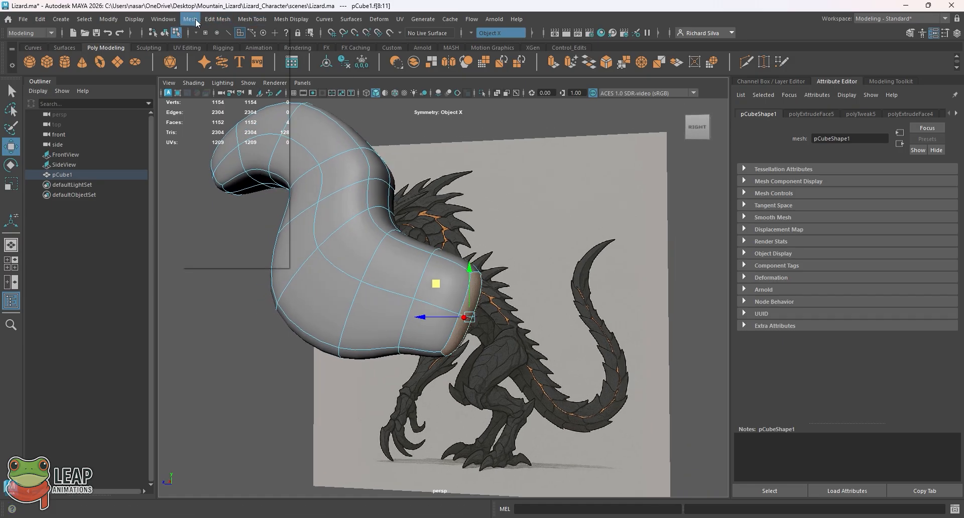
{"action": "mouse_move", "coordinate": [242, 19]}
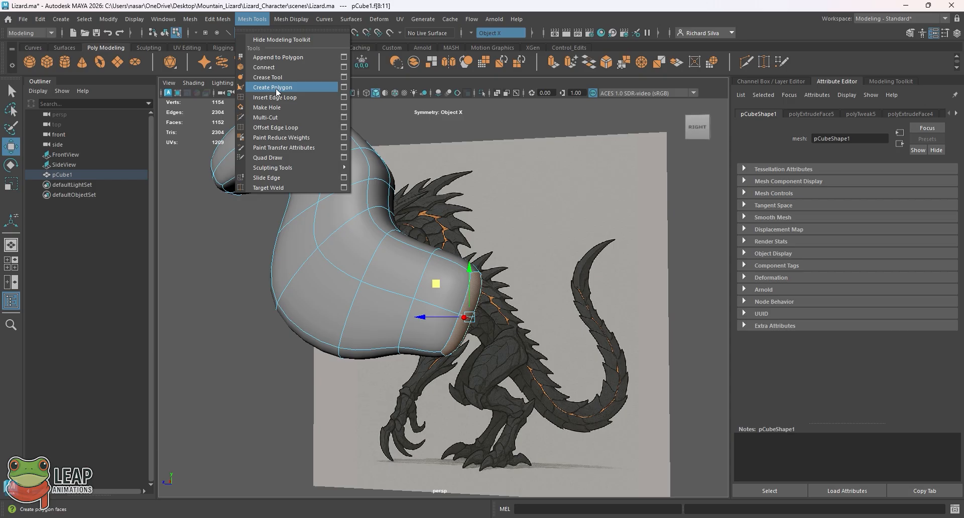
{"action": "key", "text": "Left"}
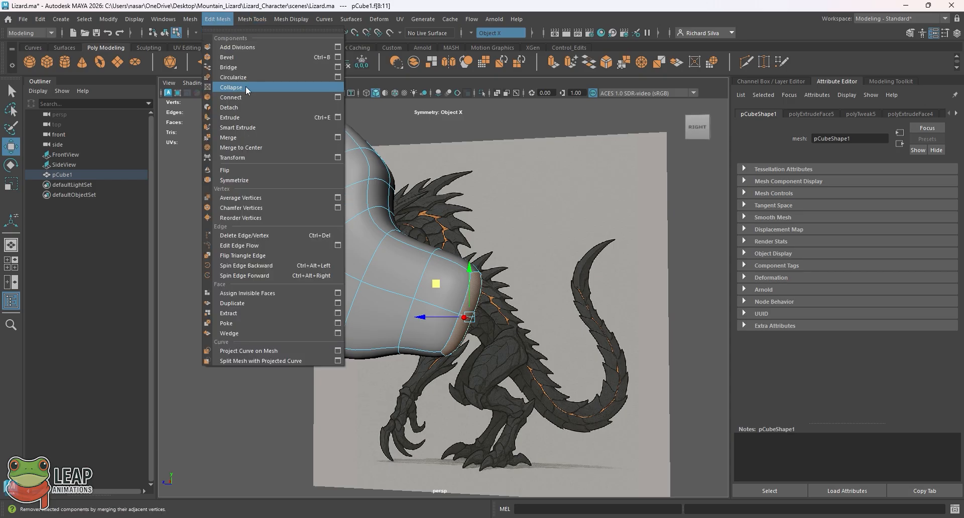
{"action": "left_click", "coordinate": [241, 125]}
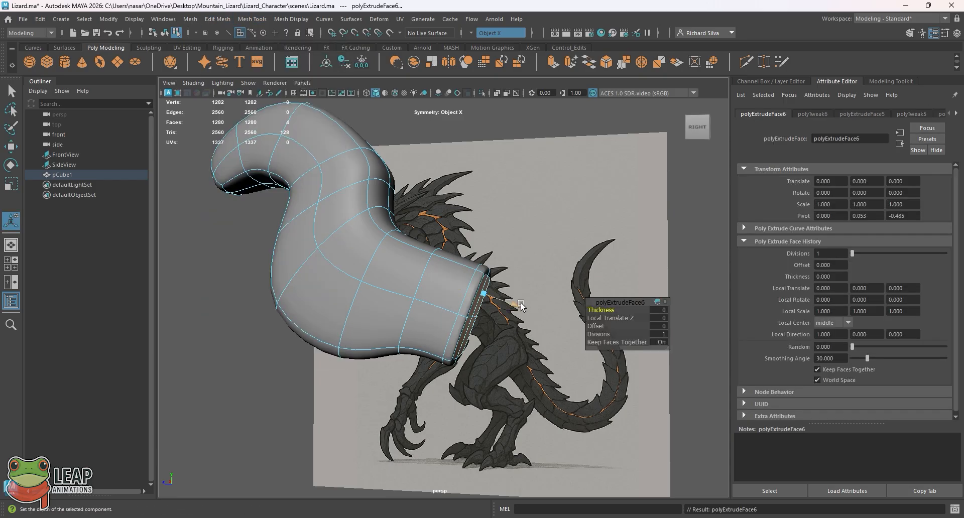
{"action": "left_click_drag", "start_coordinate": [521, 305], "coordinate": [554, 331]}
{"action": "key", "text": "space"}
{"action": "key", "text": "space"}
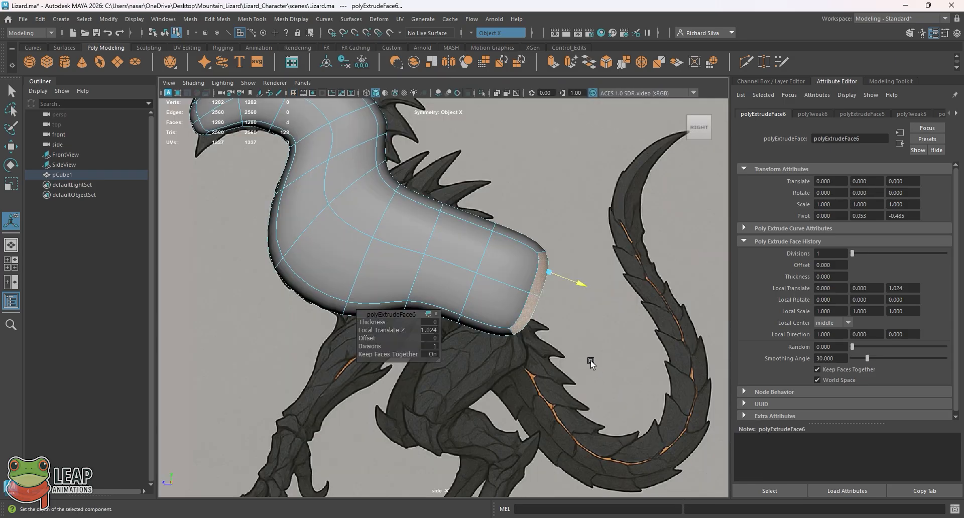
Step: Rotate the extruded rear faces to tilt downward, move them down and forward to the reference's tail base, and scale them down
{"action": "key", "text": "e"}
{"action": "left_click_drag", "start_coordinate": [571, 274], "coordinate": [585, 295]}
{"action": "key", "text": "w"}
{"action": "left_click_drag", "start_coordinate": [507, 265], "coordinate": [476, 320]}
{"action": "key", "text": "e"}
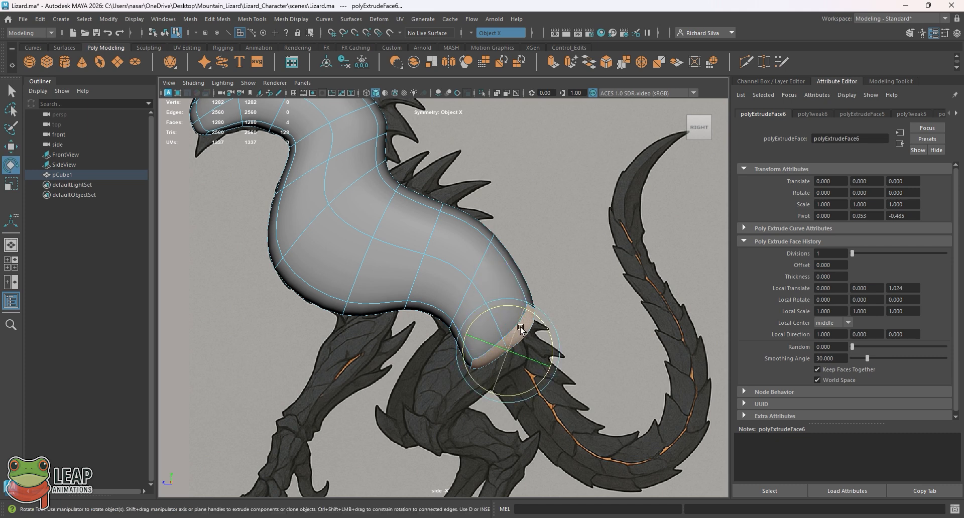
{"action": "key", "text": "r"}
{"action": "left_click_drag", "start_coordinate": [508, 350], "coordinate": [489, 358]}
{"action": "key", "text": "w"}
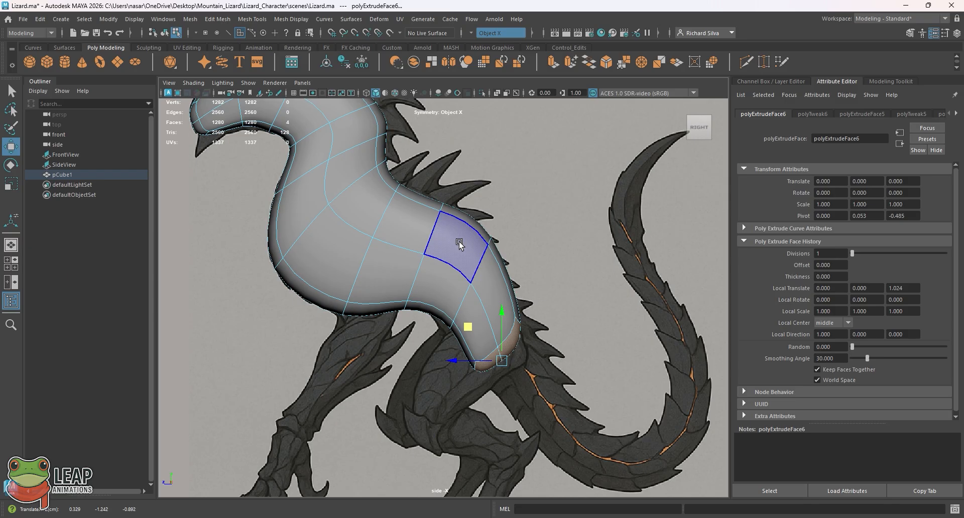
Step: Switch to edge selection and select the edge loop around the hips, just ahead of the extruded rear section
{"action": "mouse_move", "coordinate": [460, 231]}
{"action": "right_mouse_down"}
{"action": "mouse_move", "coordinate": [437, 234]}
{"action": "mouse_move", "coordinate": [444, 208]}
{"action": "mouse_move", "coordinate": [458, 203]}
{"action": "right_mouse_up"}
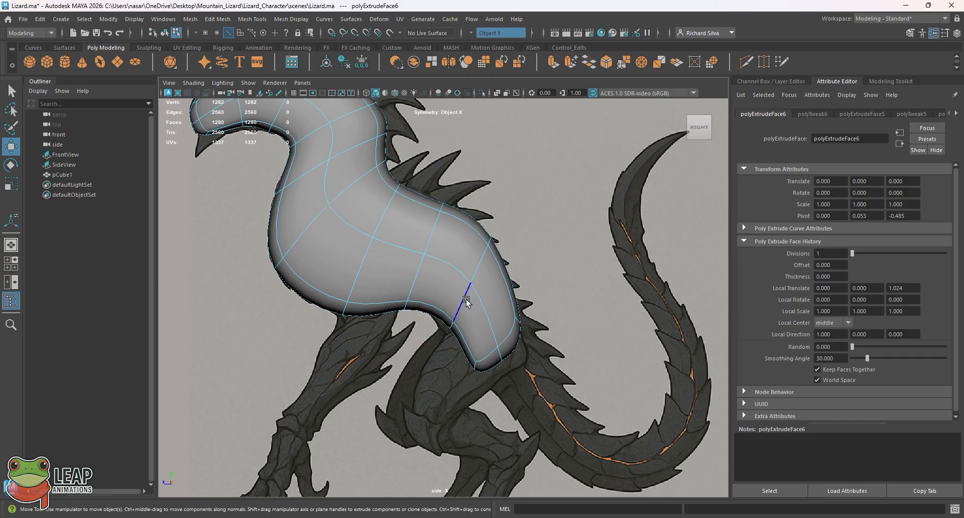
{"action": "key", "text": "space"}
{"action": "key", "text": "space"}
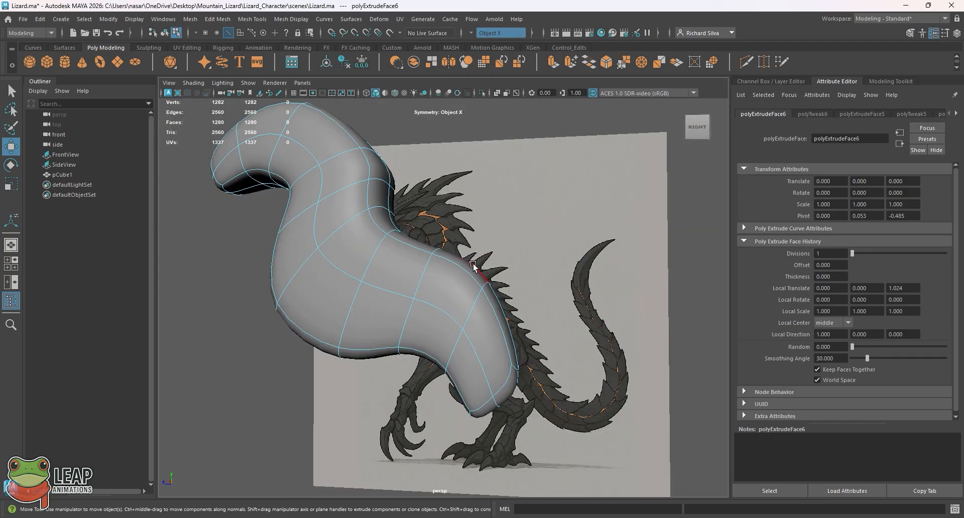
{"action": "left_click_drag", "start_coordinate": [473, 265], "coordinate": [450, 304], "text": "alt"}
{"action": "left_click", "coordinate": [448, 311]}
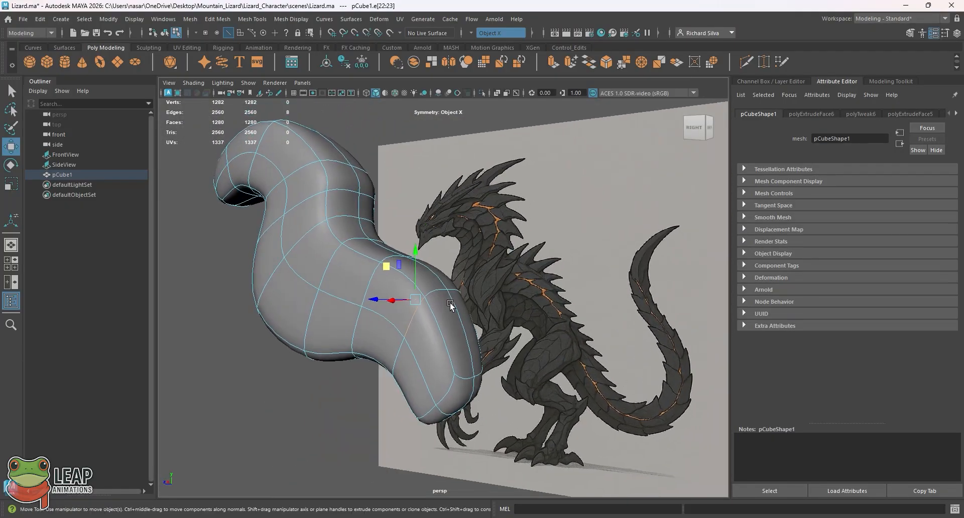
{"action": "left_click_drag", "start_coordinate": [408, 336], "coordinate": [424, 321], "text": "alt"}
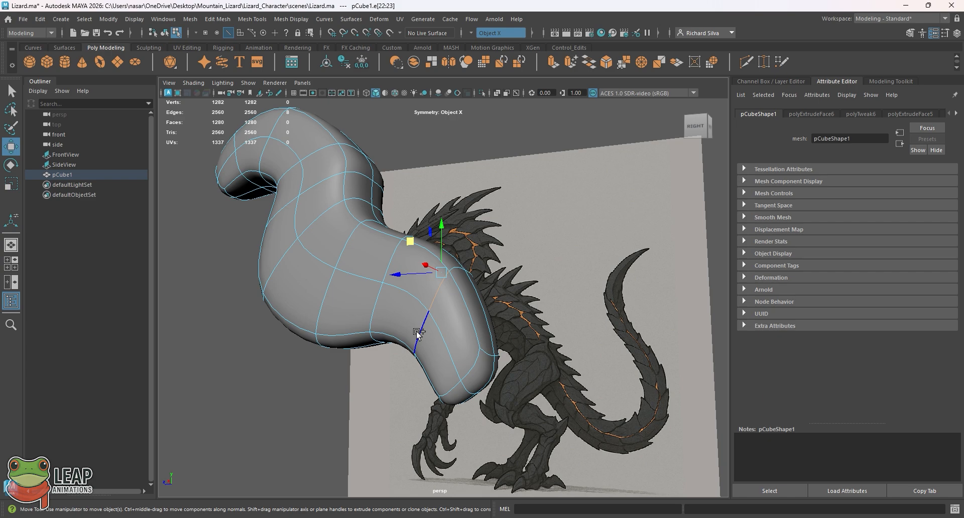
{"action": "double_click", "coordinate": [417, 332], "text": "shift"}
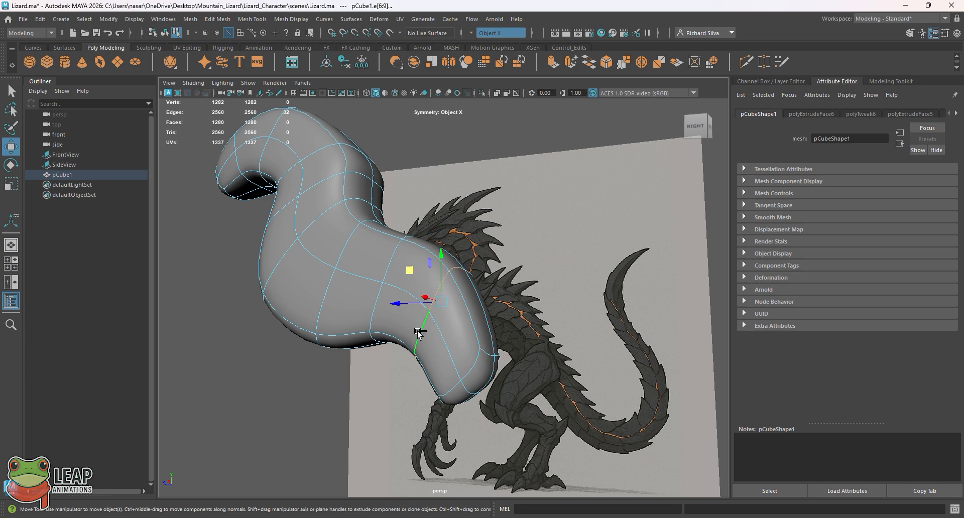
{"action": "left_click_drag", "start_coordinate": [470, 304], "coordinate": [469, 324], "text": "alt"}
Step: In the side view, rotate the hip edge loop to follow the body's bend and move it slightly down and forward
{"action": "key", "text": "space"}
{"action": "key", "text": "space"}
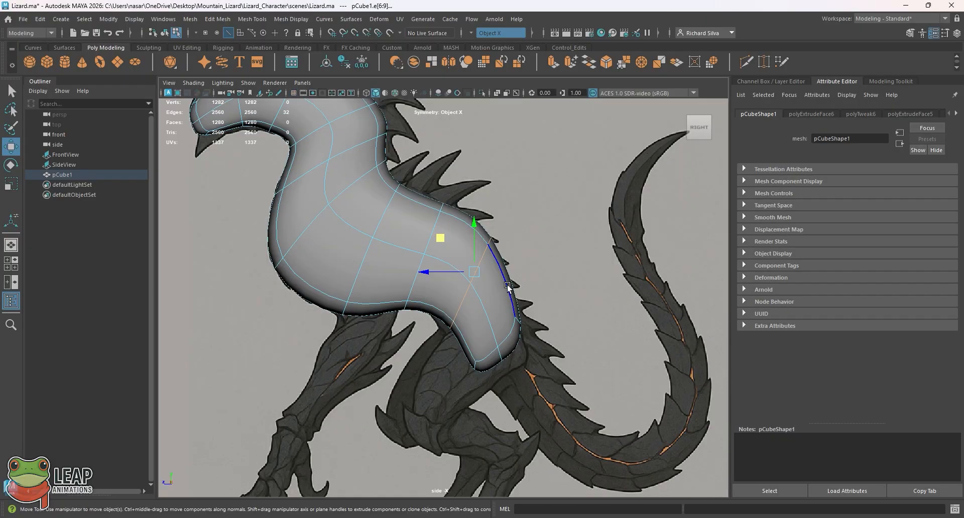
{"action": "key", "text": "r"}
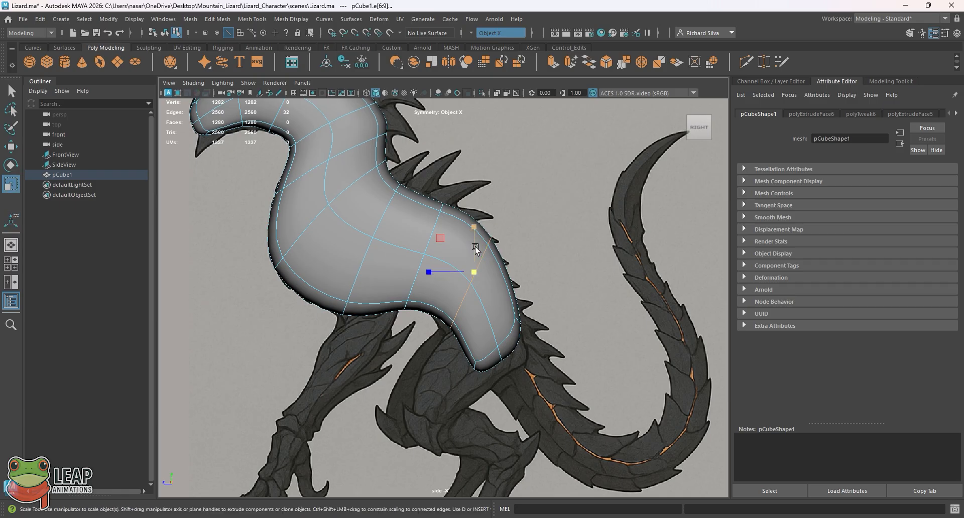
{"action": "key", "text": "e"}
{"action": "left_click_drag", "start_coordinate": [501, 244], "coordinate": [471, 278]}
{"action": "key", "text": "r"}
{"action": "key", "text": "w"}
{"action": "left_click_drag", "start_coordinate": [443, 241], "coordinate": [440, 249]}
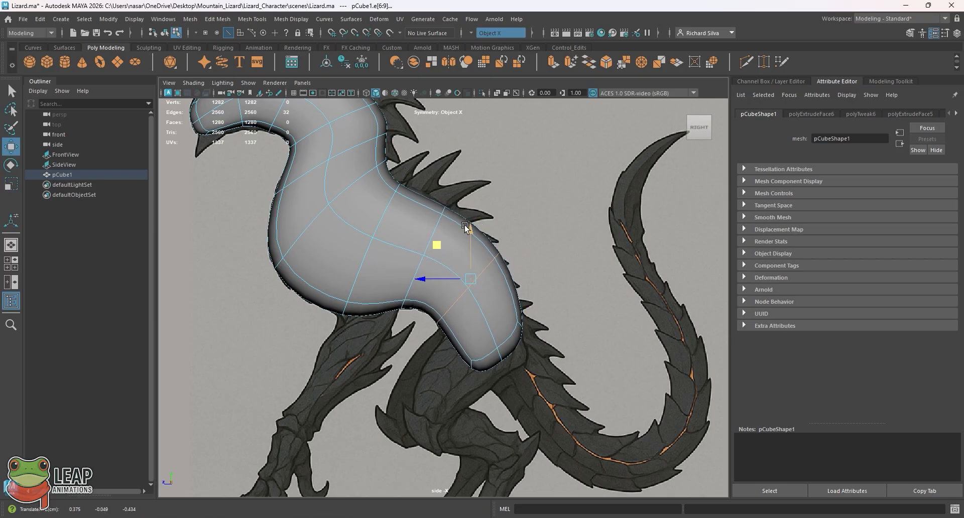
Step: Inspect the hips in perspective, return to object mode, and compare the whole body with the side reference
{"action": "key", "text": "space"}
{"action": "key", "text": "space"}
{"action": "left_click_drag", "start_coordinate": [430, 230], "coordinate": [561, 269], "text": "alt"}
{"action": "key", "text": "space"}
{"action": "key", "text": "space"}
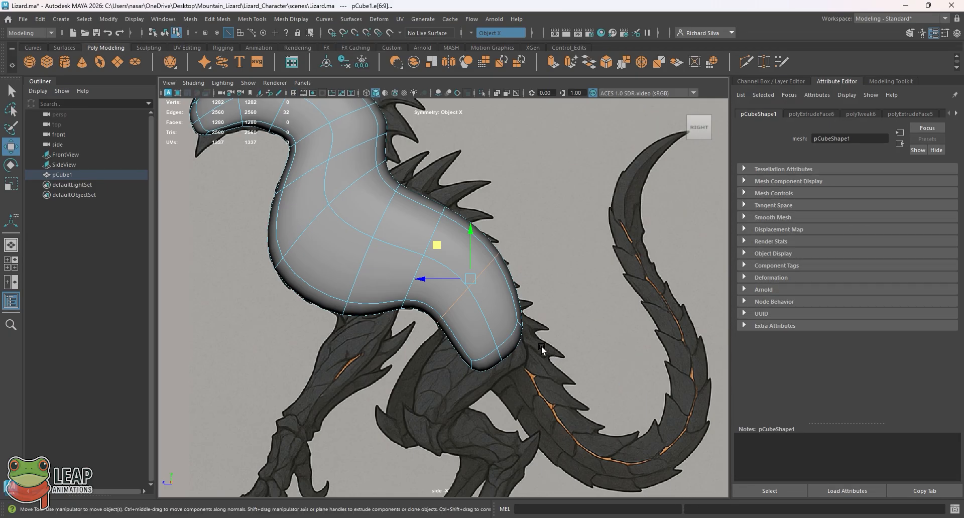
{"action": "key", "text": "q"}
{"action": "right_click_drag", "start_coordinate": [465, 313], "coordinate": [513, 207]}
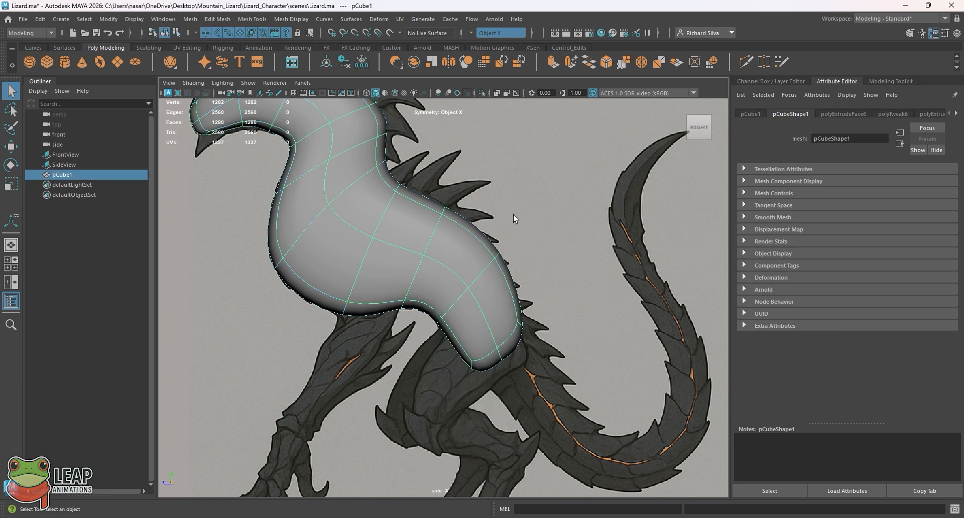
{"action": "middle_click_drag", "start_coordinate": [462, 234], "coordinate": [451, 271], "text": "alt"}
{"action": "scroll", "coordinate": [407, 238], "scroll_direction": "down", "scroll_amount": 4}
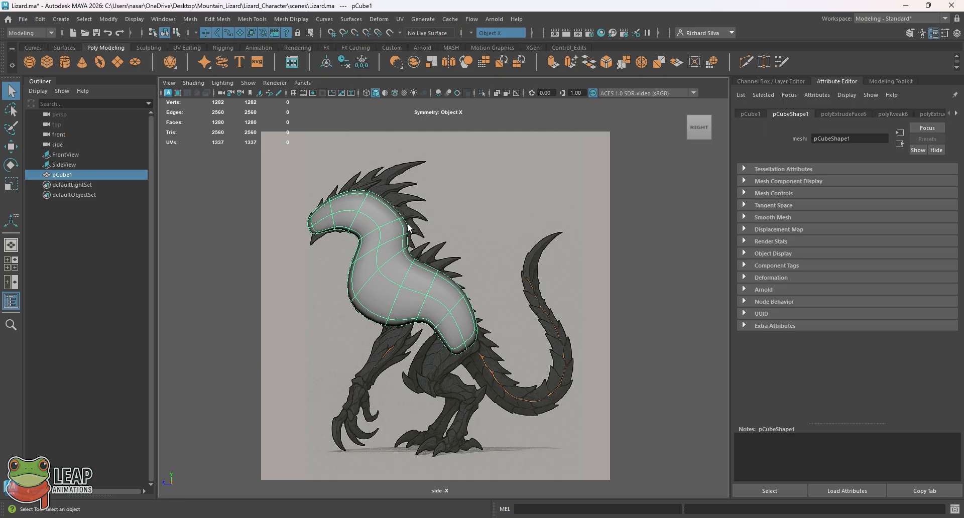
{"action": "key", "text": "space"}
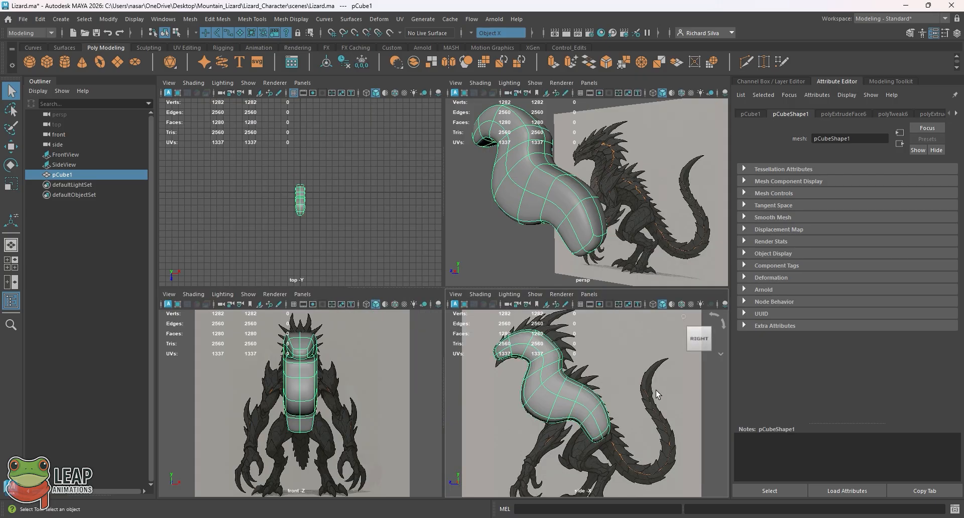
{"action": "key", "text": "space"}
{"action": "key", "text": "space"}
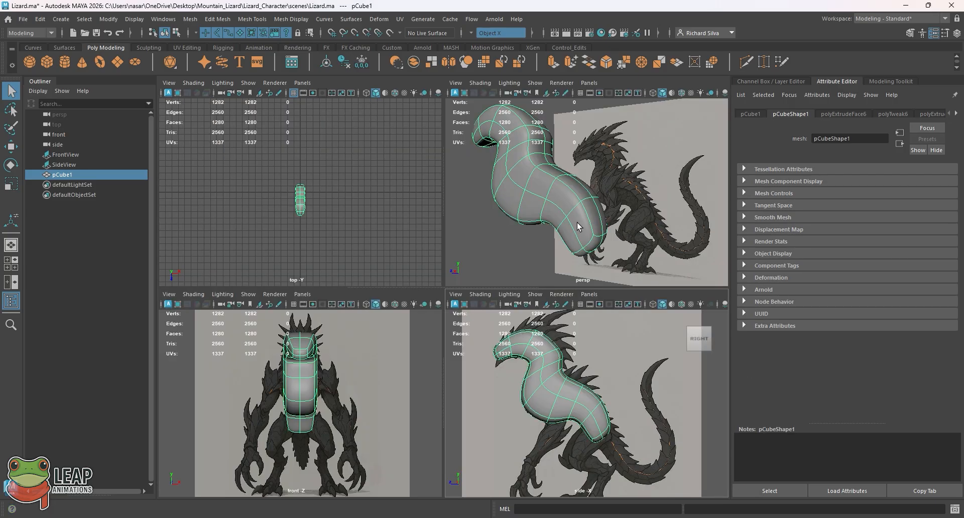
{"action": "key", "text": "space"}
Step: Select the four faces at the body's rear end and extrude them about 1.33 units along the reference's tail
{"action": "left_click_drag", "start_coordinate": [570, 271], "coordinate": [483, 309], "text": "alt"}
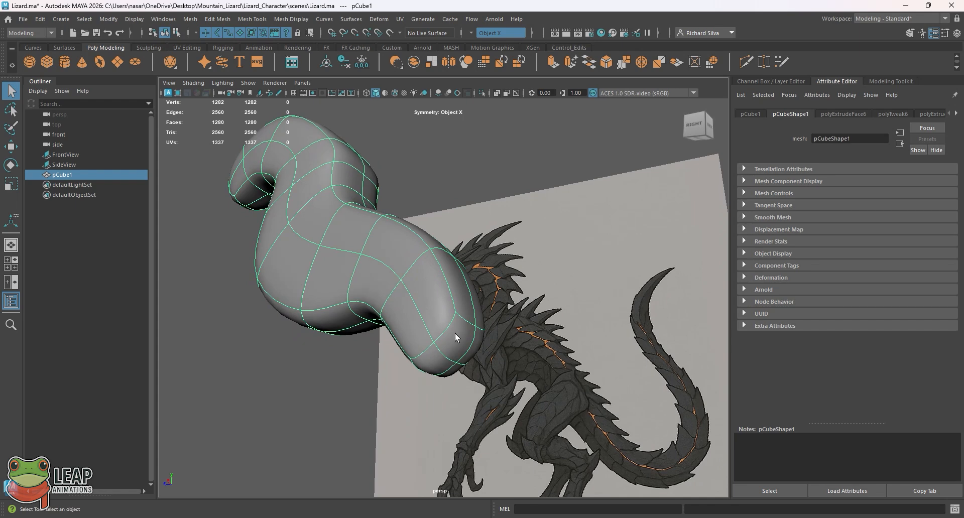
{"action": "right_click_drag", "start_coordinate": [455, 333], "coordinate": [453, 262]}
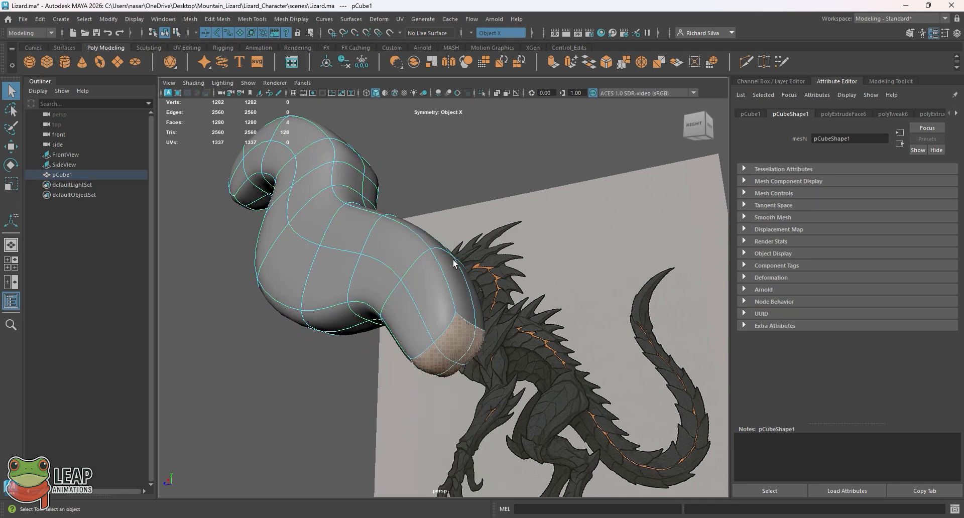
{"action": "key", "text": "space"}
{"action": "key", "text": "space"}
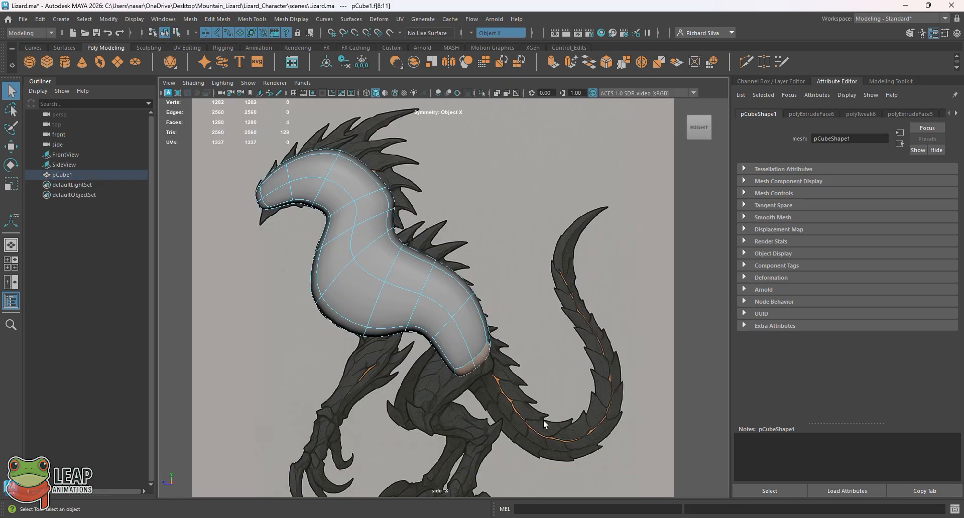
{"action": "scroll", "coordinate": [545, 424], "scroll_direction": "up", "scroll_amount": 3}
{"action": "key", "text": "ctrl+e"}
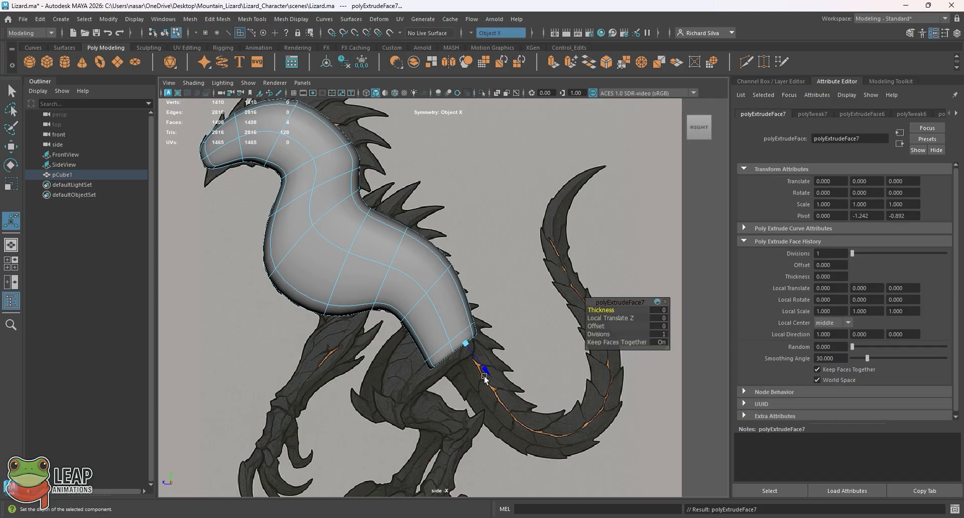
{"action": "left_click_drag", "start_coordinate": [485, 379], "coordinate": [544, 420]}
Step: Rotate the extruded rear faces toward the reference tail's direction and nudge them back onto its centre
{"action": "key", "text": "r"}
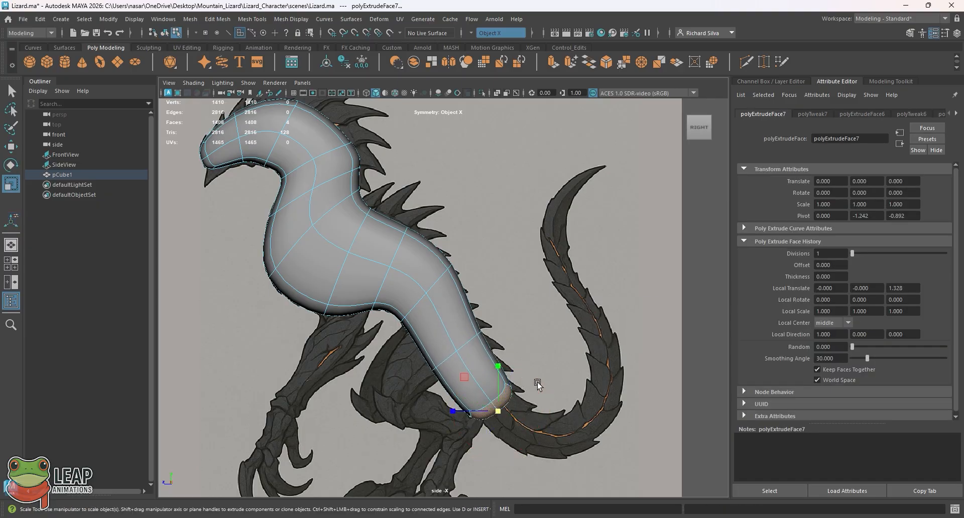
{"action": "key", "text": "e"}
{"action": "key", "text": "w"}
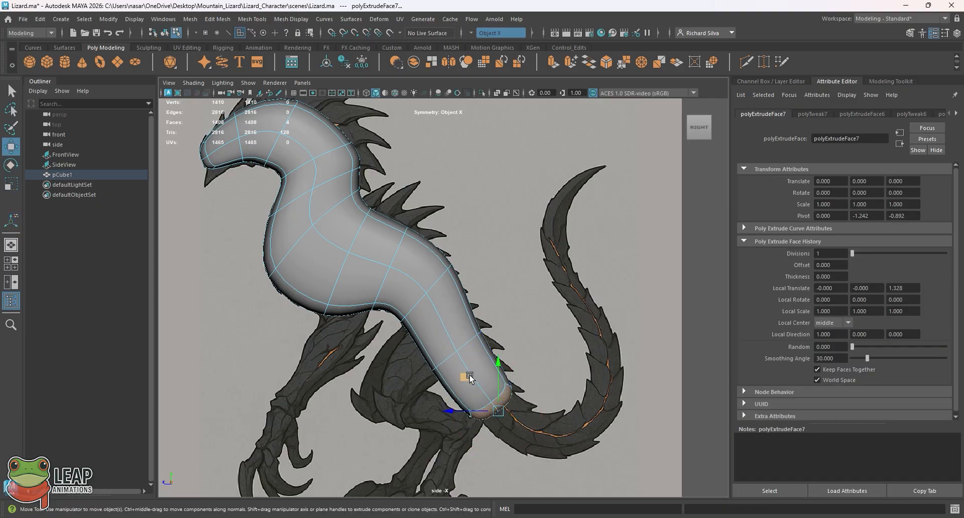
{"action": "key", "text": "t"}
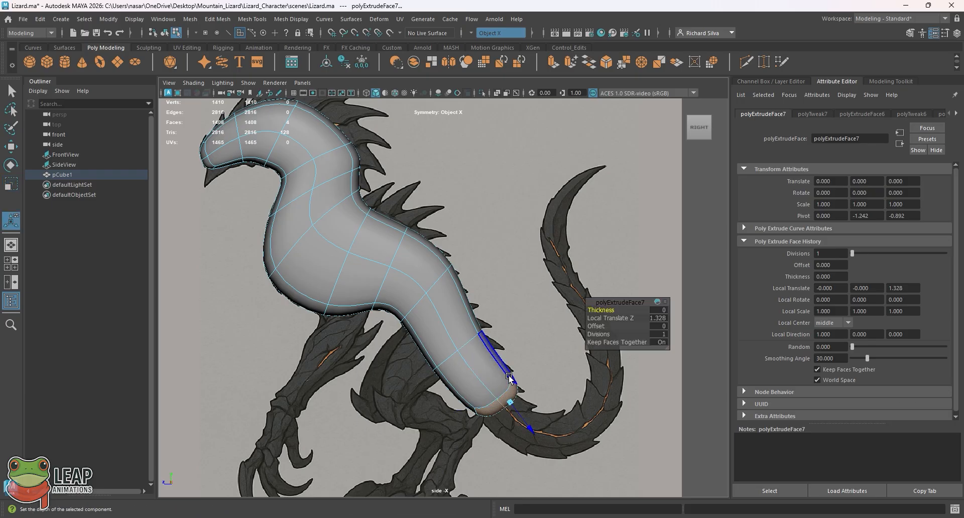
{"action": "key", "text": "e"}
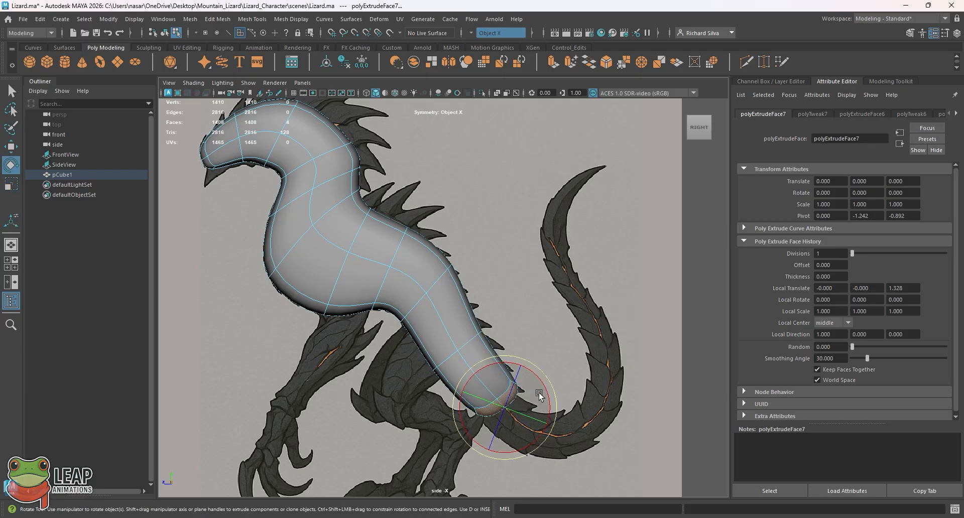
{"action": "left_click_drag", "start_coordinate": [544, 386], "coordinate": [539, 363]}
{"action": "key", "text": "w"}
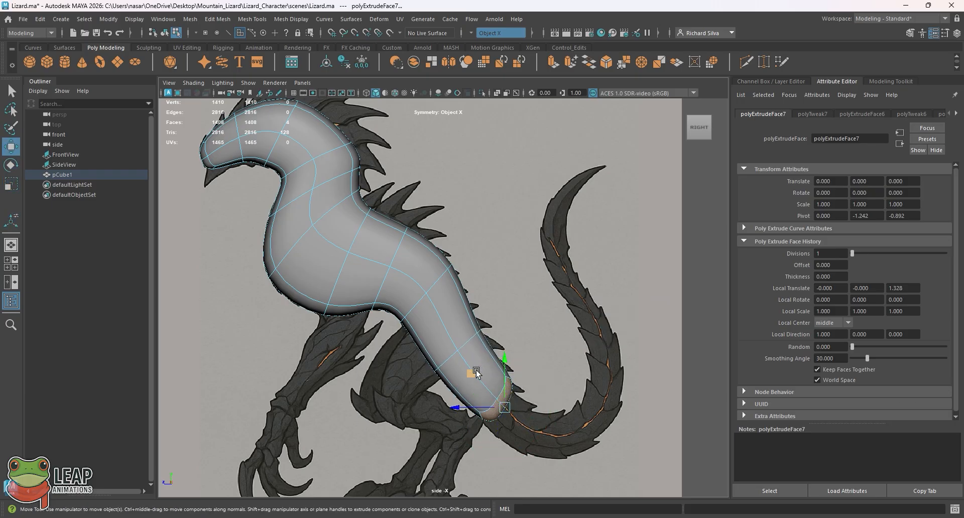
{"action": "scroll", "coordinate": [565, 366], "scroll_direction": "down", "scroll_amount": 5}
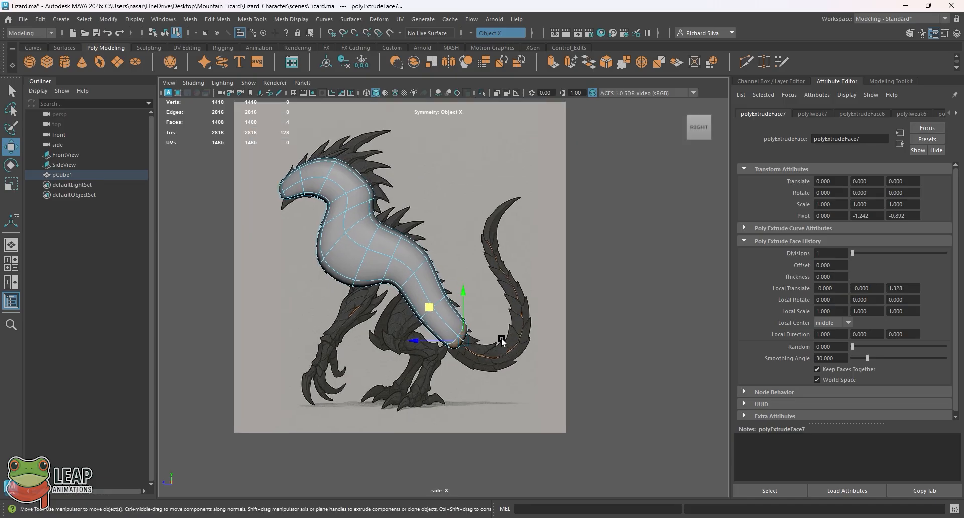
Step: Extrude the tail's end faces about 2.33 units further along the reference tail
{"action": "scroll", "coordinate": [515, 342], "scroll_direction": "up", "scroll_amount": 1}
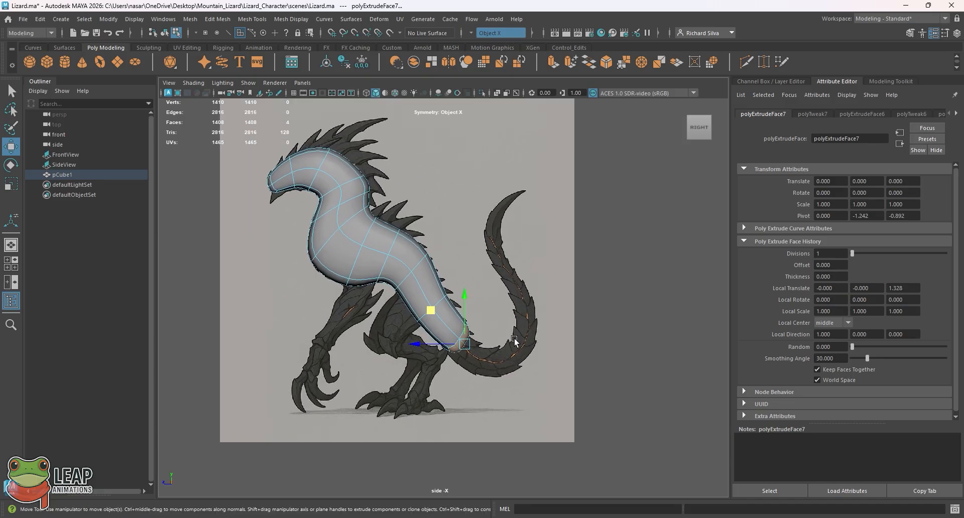
{"action": "key", "text": "ctrl+e"}
{"action": "left_click_drag", "start_coordinate": [508, 337], "coordinate": [571, 384]}
Step: Rotate the new tail end faces upright and move them up and forward to the reference tail's lower bend
{"action": "key", "text": "e"}
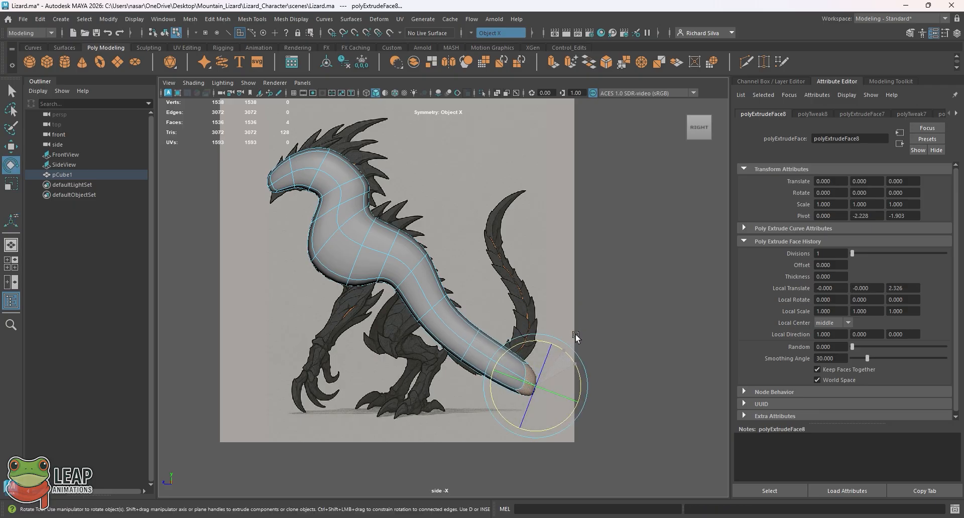
{"action": "key", "text": "w"}
{"action": "middle_click_drag", "start_coordinate": [502, 355], "coordinate": [486, 316]}
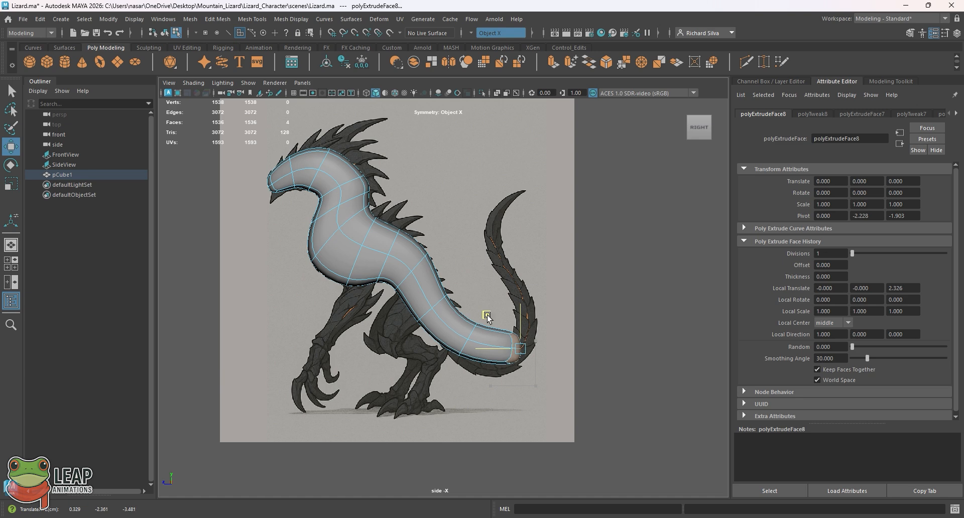
{"action": "middle_click_drag", "start_coordinate": [577, 329], "coordinate": [553, 366], "text": "alt"}
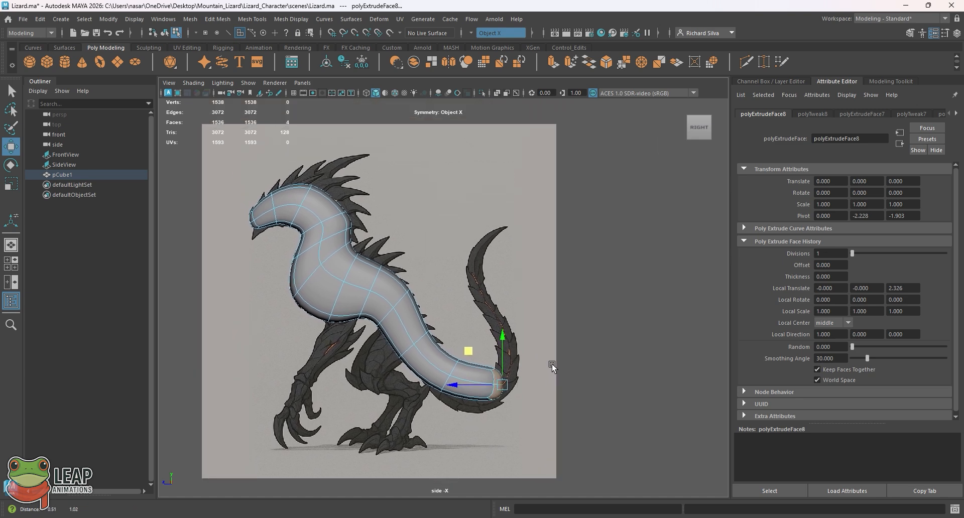
{"action": "key", "text": "e"}
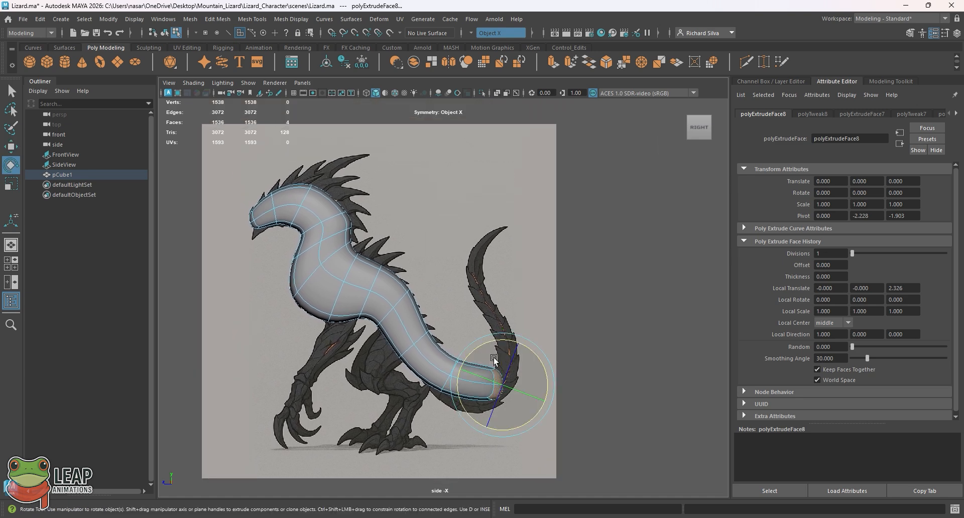
{"action": "key", "text": "w"}
Step: Extrude the tail's end faces about 2.56 units straight backward and scale them down to begin the taper
{"action": "key", "text": "ctrl+e"}
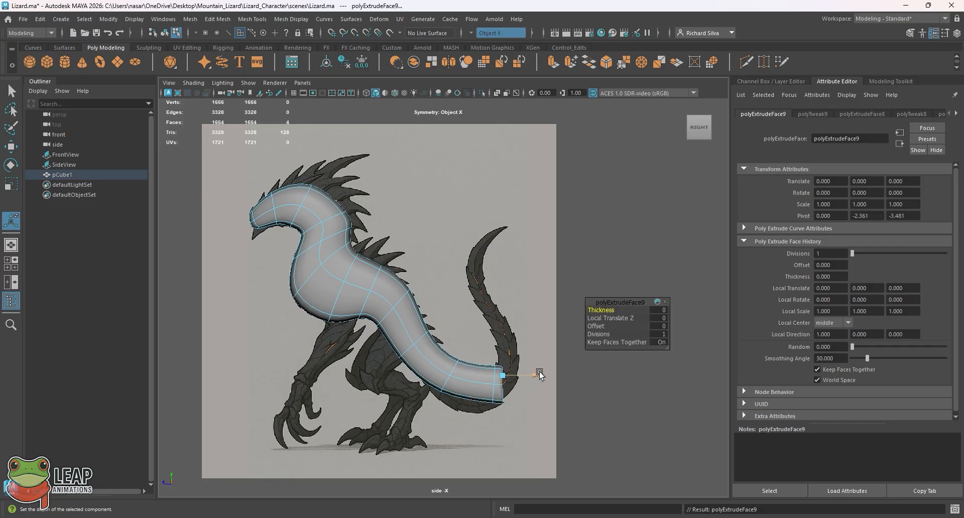
{"action": "left_click_drag", "start_coordinate": [538, 370], "coordinate": [629, 390]}
{"action": "key", "text": "e"}
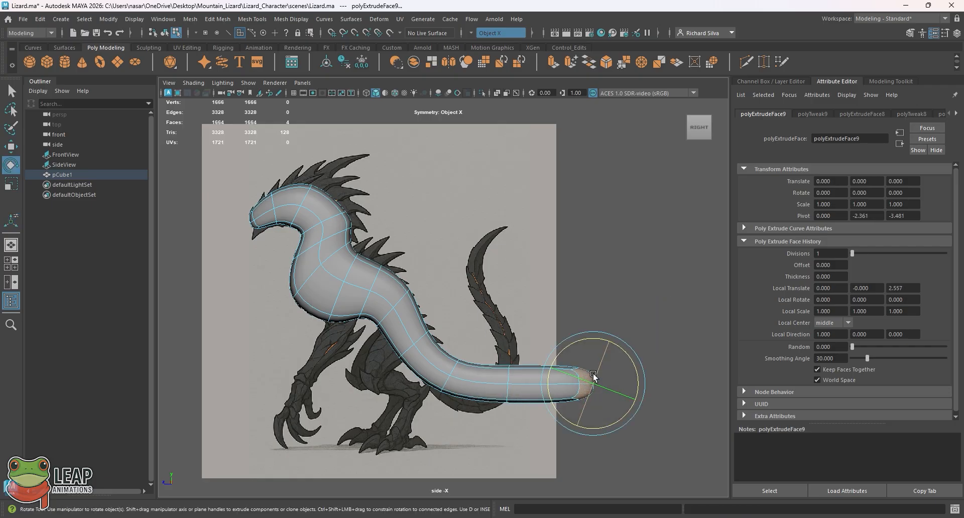
{"action": "key", "text": "r"}
{"action": "key", "text": "t"}
{"action": "key", "text": "r"}
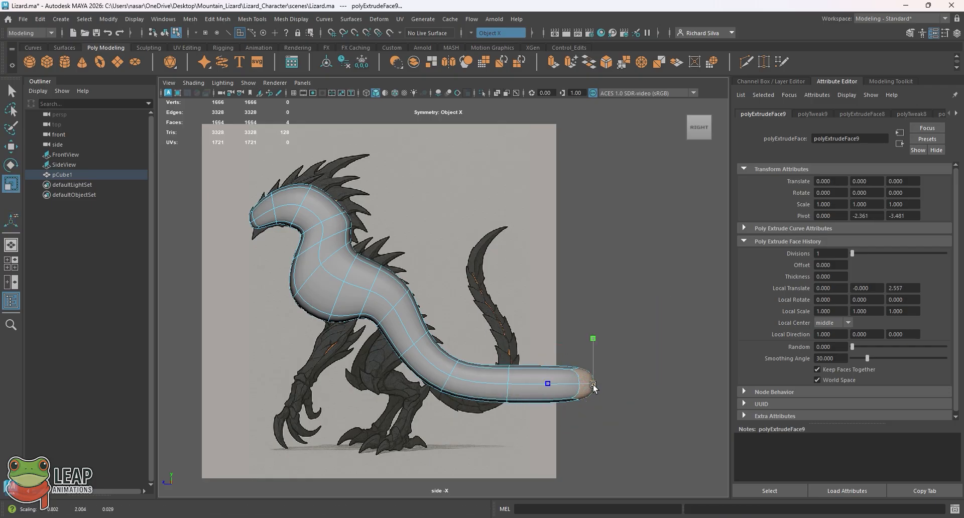
{"action": "left_click_drag", "start_coordinate": [588, 387], "coordinate": [714, 389]}
Step: Extrude another straight tail segment about 2.63 units backward and scale its end faces smaller
{"action": "key", "text": "ctrl+e"}
{"action": "right_click_drag", "start_coordinate": [693, 390], "coordinate": [628, 383], "text": "alt"}
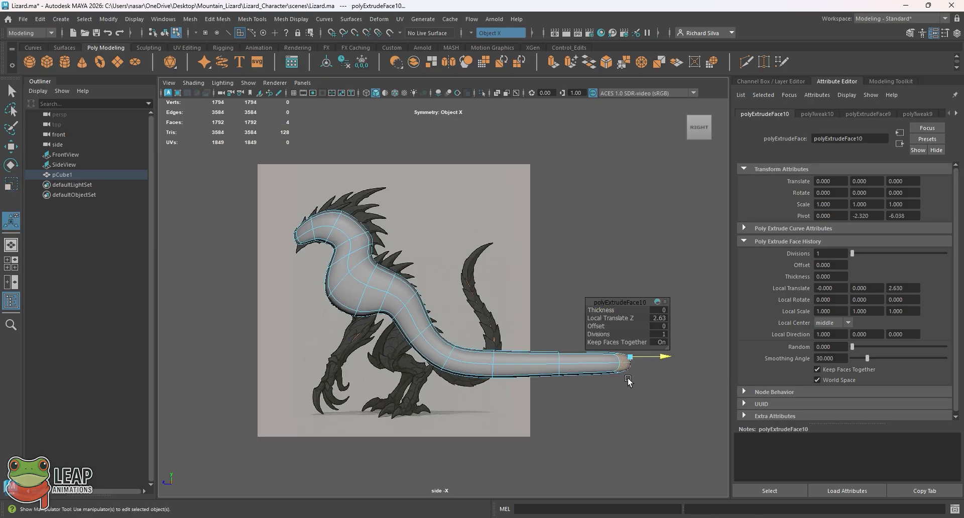
{"action": "middle_click_drag", "start_coordinate": [629, 383], "coordinate": [548, 421], "text": "alt"}
{"action": "key", "text": "e"}
{"action": "key", "text": "r"}
Step: Extrude the last tail segment about 3.09 units backward and scale its end faces down to a narrow tip
{"action": "left_click_drag", "start_coordinate": [547, 403], "coordinate": [628, 400]}
{"action": "key", "text": "ctrl+e"}
{"action": "key", "text": "r"}
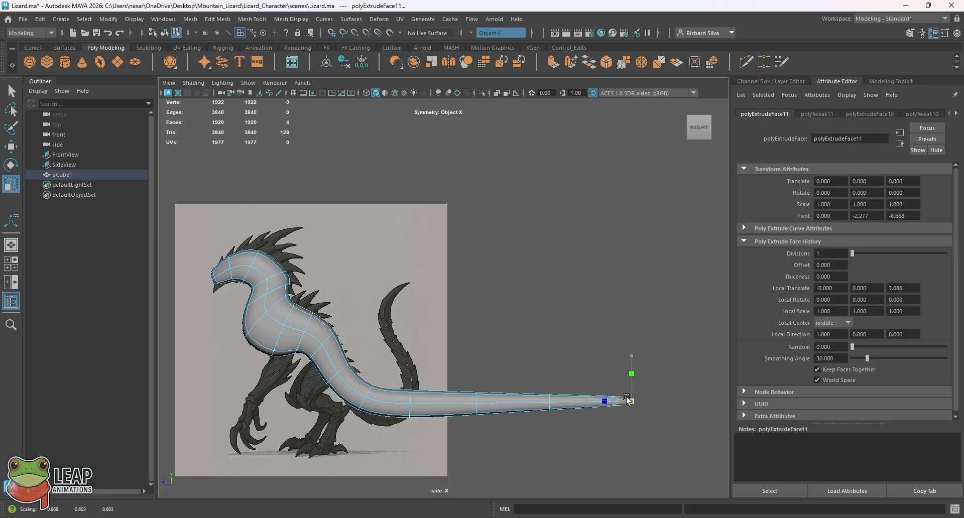
Step: Return to the perspective view in object mode and inspect the extruded tail from several angles
{"action": "key", "text": "space"}
Step: Check the tail against the front reference plane in all views and select the body mesh
{"action": "key", "text": "space"}
{"action": "key", "text": "q"}
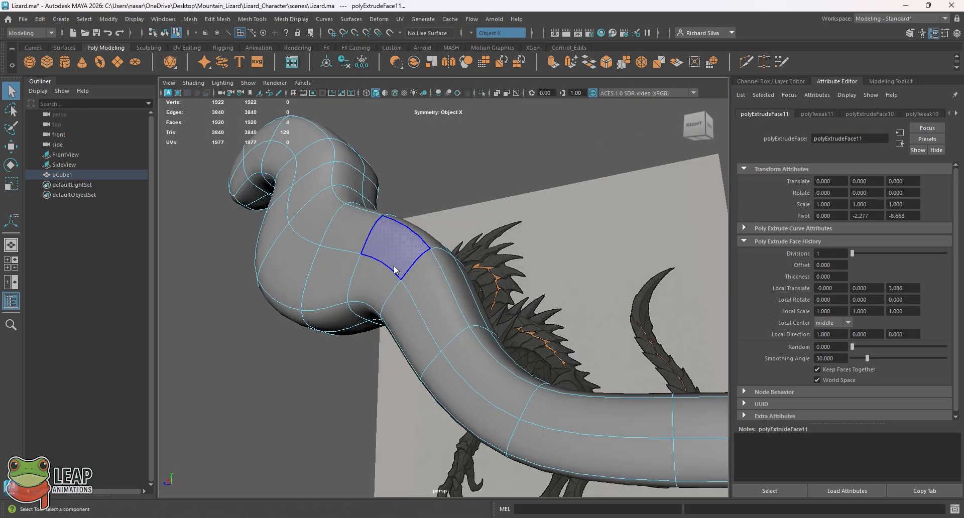
{"action": "key", "text": "F8"}
{"action": "left_click", "coordinate": [441, 212]}
{"action": "left_click_drag", "start_coordinate": [441, 212], "coordinate": [463, 312], "text": "alt"}
{"action": "left_click", "coordinate": [463, 328]}
Step: Select the front reference image plane and move it back along Z, behind the tail tip
{"action": "left_click", "coordinate": [485, 274]}
{"action": "key", "text": "w"}
{"action": "left_click", "coordinate": [542, 273]}
{"action": "left_click_drag", "start_coordinate": [542, 274], "coordinate": [586, 250], "text": "alt"}
{"action": "key", "text": "space"}
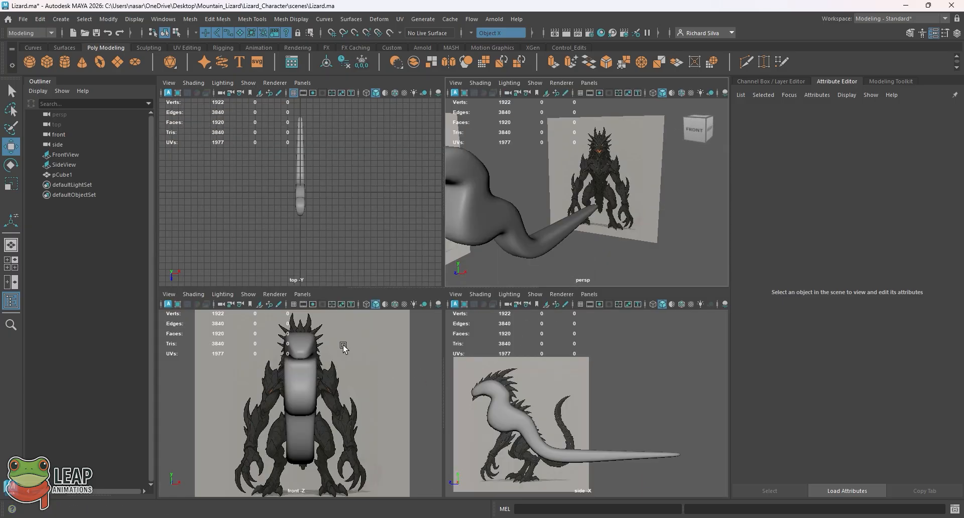
{"action": "key", "text": "space"}
{"action": "left_click", "coordinate": [510, 250]}
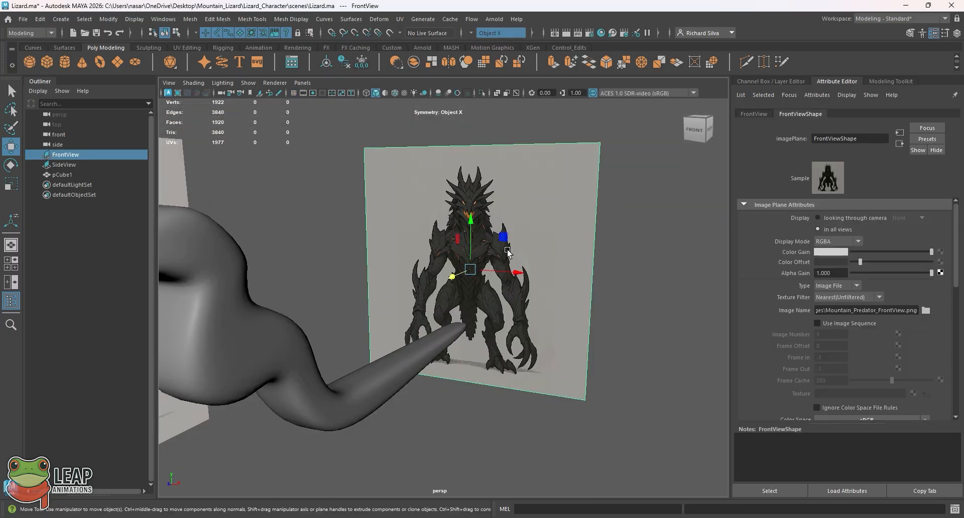
{"action": "left_click_drag", "start_coordinate": [529, 280], "coordinate": [501, 296], "text": "alt"}
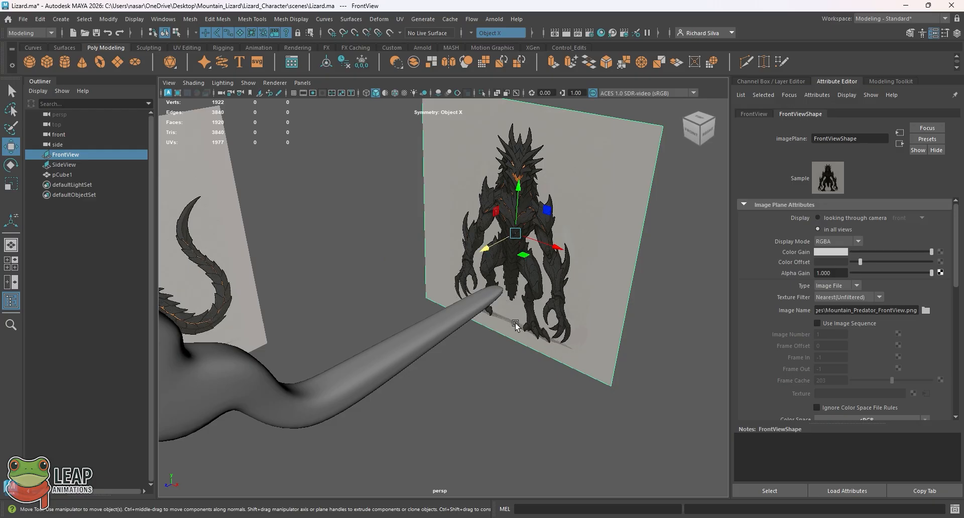
{"action": "left_click_drag", "start_coordinate": [517, 326], "coordinate": [435, 342], "text": "alt"}
{"action": "left_click", "coordinate": [533, 317]}
{"action": "key", "text": "q"}
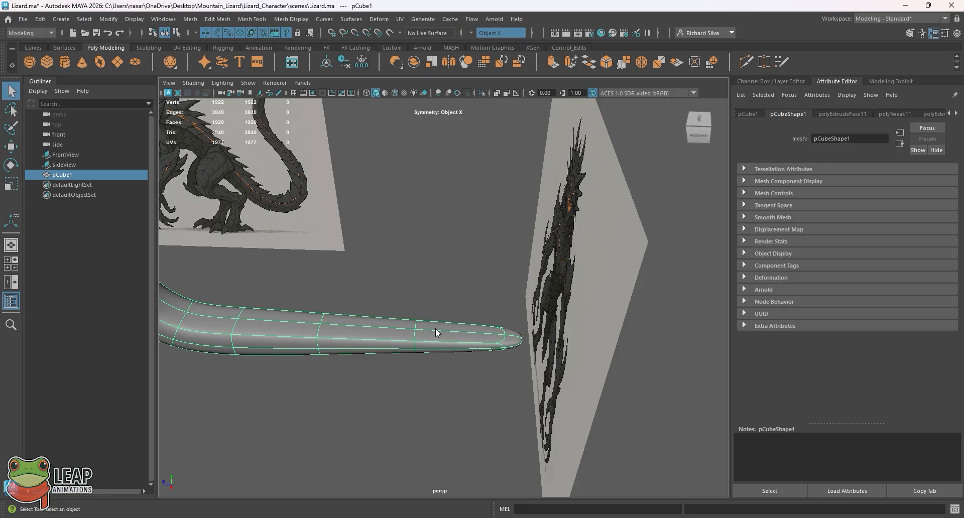
Step: Try to scale down the selected components at the tail's tip
{"action": "right_click_drag", "start_coordinate": [438, 247], "coordinate": [402, 247]}
{"action": "left_click_drag", "start_coordinate": [517, 359], "coordinate": [550, 358]}
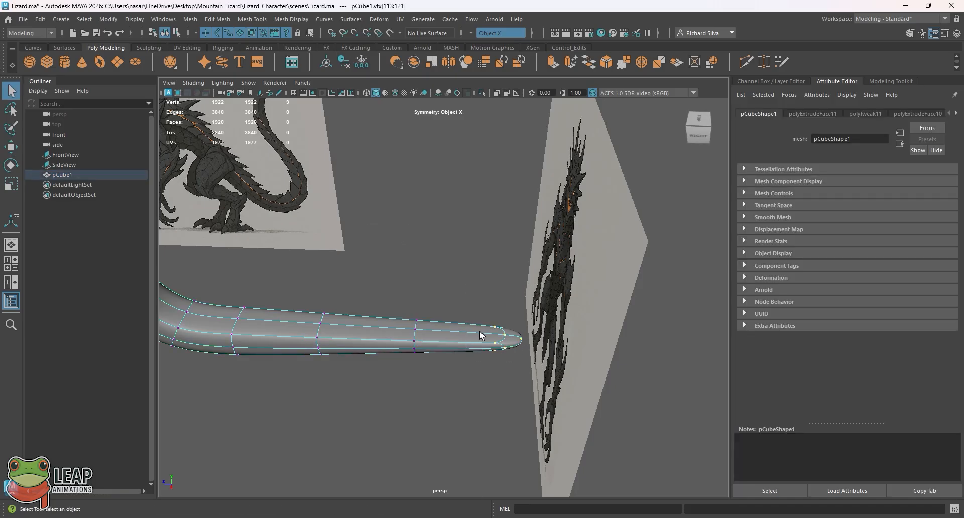
{"action": "right_click_drag", "start_coordinate": [480, 332], "coordinate": [447, 233]}
{"action": "left_click_drag", "start_coordinate": [486, 299], "coordinate": [520, 319], "text": "alt"}
{"action": "key", "text": "e"}
{"action": "key", "text": "r"}
{"action": "key", "text": "q"}
Step: Switch to face selection, pick the four end faces at the tail tip, and scale them
{"action": "right_click_drag", "start_coordinate": [504, 231], "coordinate": [492, 271]}
{"action": "key", "text": "e"}
{"action": "key", "text": "r"}
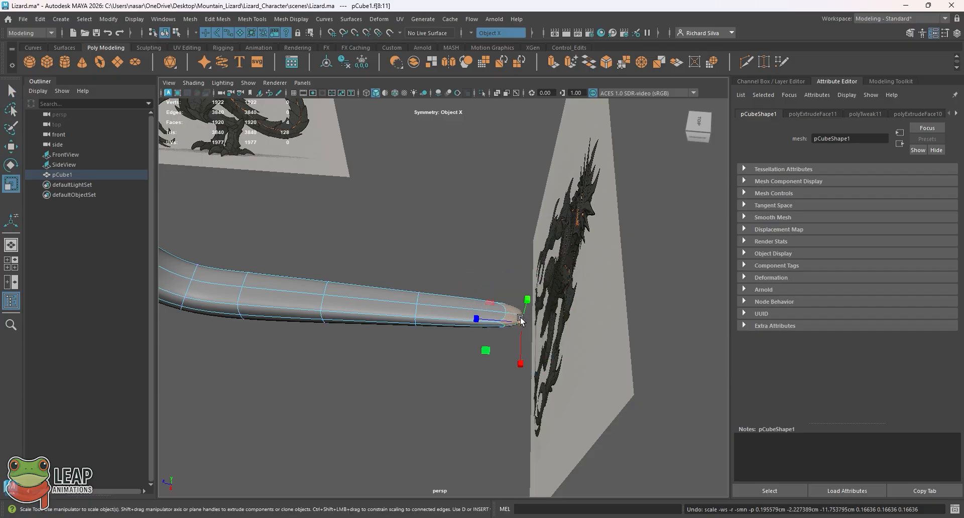
{"action": "left_click_drag", "start_coordinate": [520, 318], "coordinate": [513, 322]}
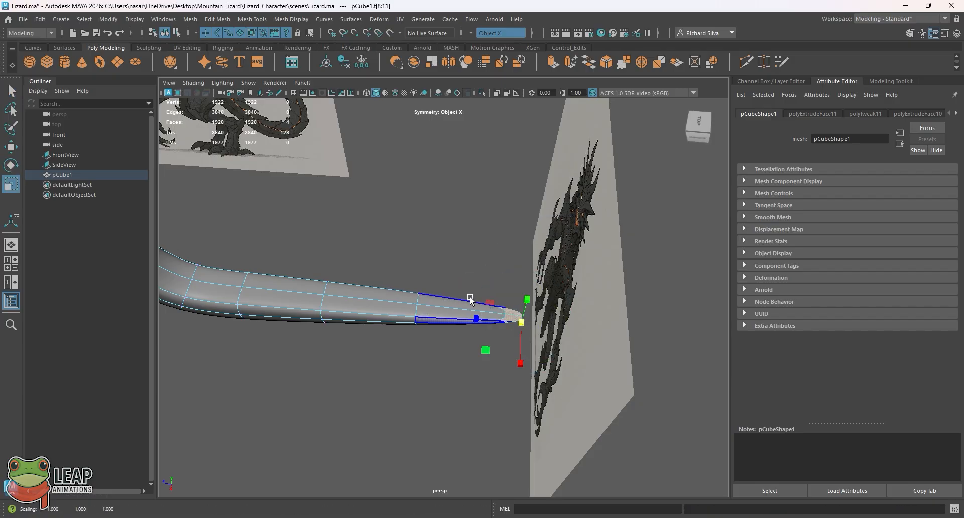
Step: Switch to edge selection and scale down the edge loop just ahead of the tail tip
{"action": "left_click_drag", "start_coordinate": [443, 304], "coordinate": [439, 322], "text": "alt"}
{"action": "right_click_drag", "start_coordinate": [429, 285], "coordinate": [433, 213]}
{"action": "double_click", "coordinate": [412, 285]}
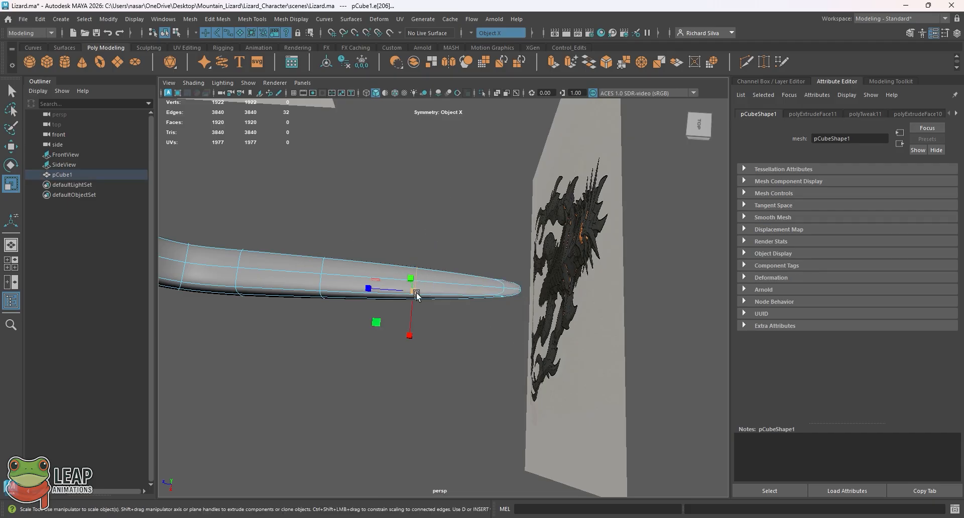
{"action": "left_click_drag", "start_coordinate": [416, 293], "coordinate": [386, 307]}
Step: Select the edge loops closer to the tail base and scale each one to smooth the tail's taper
{"action": "double_click", "coordinate": [367, 296]}
{"action": "left_click", "coordinate": [377, 315]}
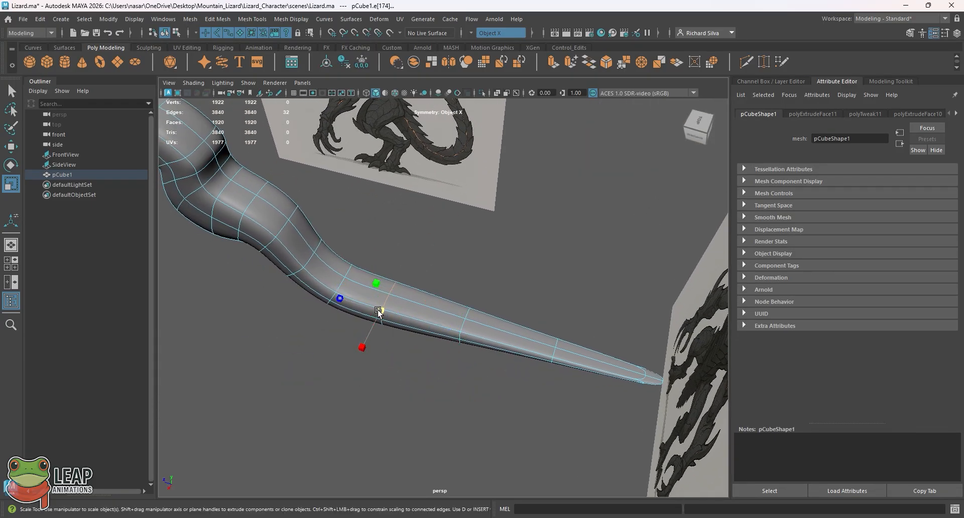
{"action": "left_click_drag", "start_coordinate": [382, 309], "coordinate": [458, 312], "text": "alt"}
{"action": "mouse_move", "coordinate": [387, 287]}
{"action": "left_mouse_down", "text": "alt"}
{"action": "mouse_move", "coordinate": [413, 157]}
{"action": "mouse_move", "coordinate": [366, 273]}
{"action": "mouse_move", "coordinate": [376, 287]}
{"action": "left_mouse_up", "text": "alt"}
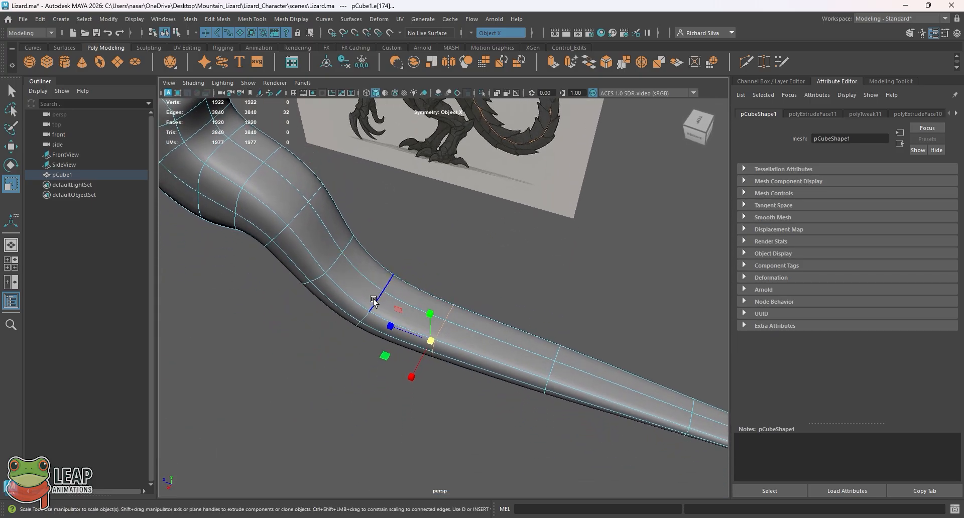
{"action": "left_click", "coordinate": [374, 301]}
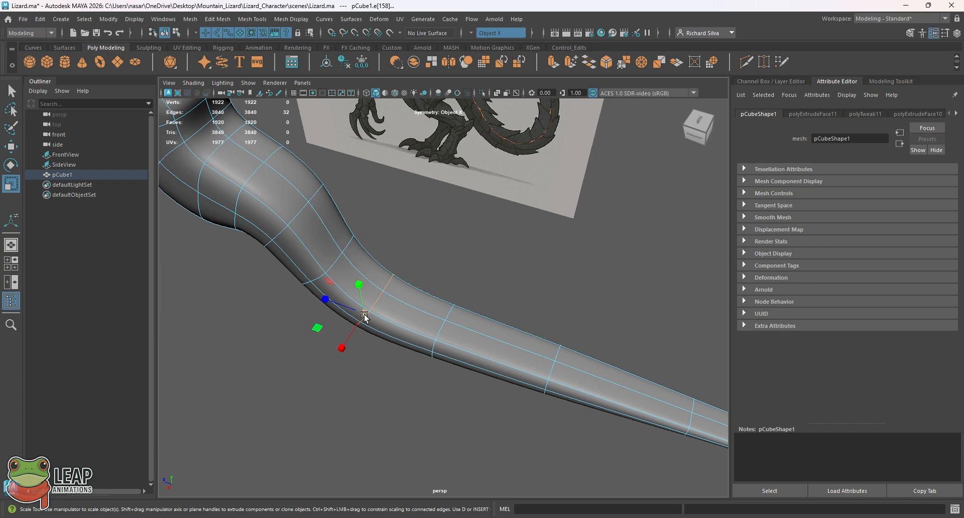
{"action": "left_click_drag", "start_coordinate": [366, 314], "coordinate": [409, 387], "text": "alt"}
Step: Return to object mode, inspect the whole body and tail beside both references, and reselect the body mesh
{"action": "right_click", "coordinate": [410, 388]}
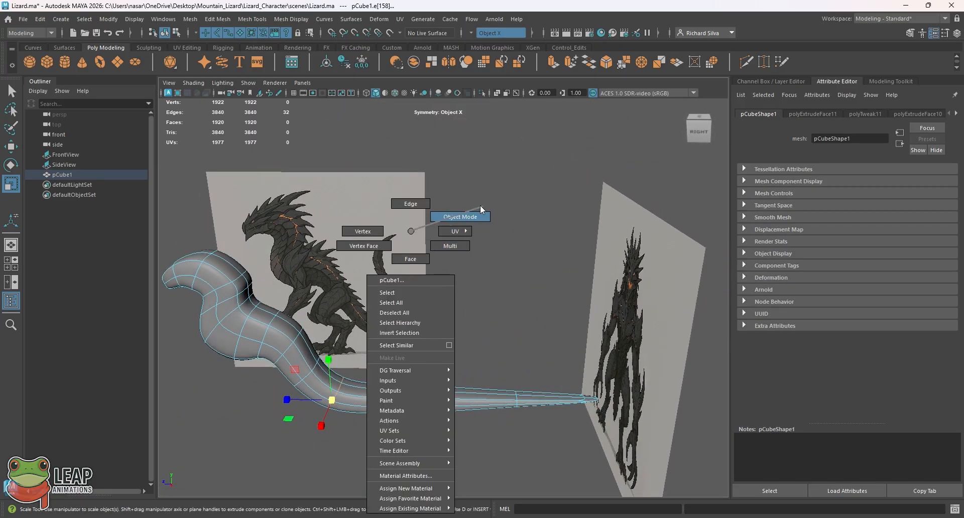
{"action": "right_click_drag", "start_coordinate": [480, 206], "coordinate": [482, 206]}
{"action": "left_click", "coordinate": [506, 247]}
{"action": "left_click_drag", "start_coordinate": [502, 256], "coordinate": [518, 329], "text": "alt"}
{"action": "right_click_drag", "start_coordinate": [517, 329], "coordinate": [375, 325], "text": "alt"}
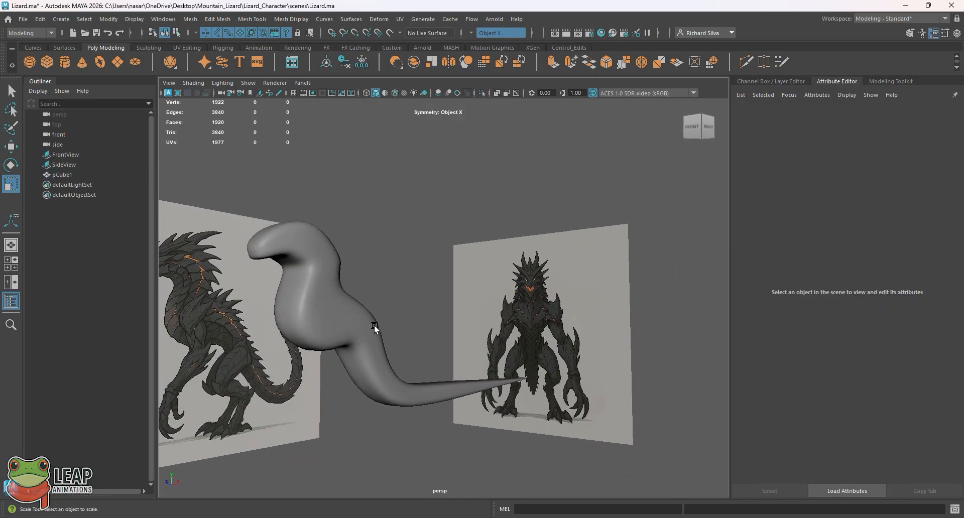
{"action": "left_click_drag", "start_coordinate": [375, 325], "coordinate": [423, 324], "text": "alt"}
{"action": "left_click", "coordinate": [219, 248]}
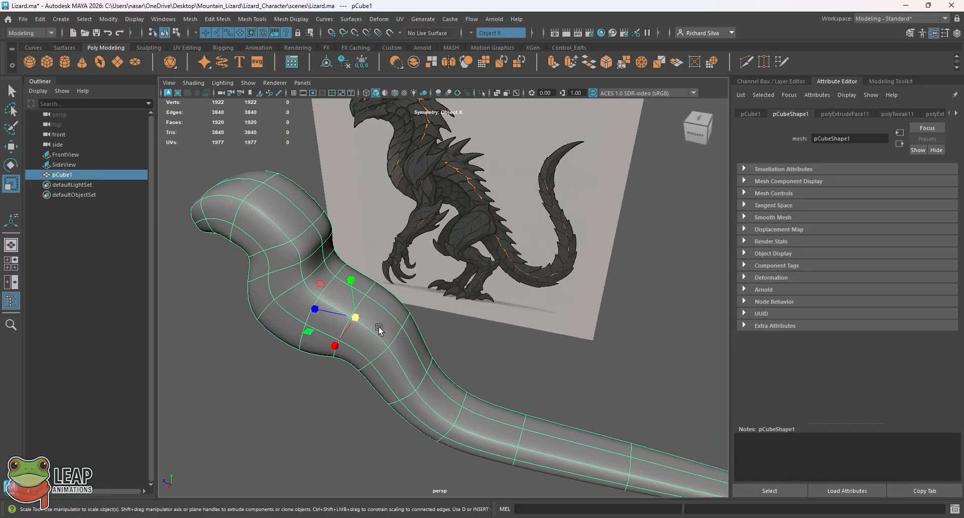
Step: Switch the body mesh to edge selection and pick the upper side edges at the tail base's bend for moving
{"action": "middle_click_drag", "start_coordinate": [429, 384], "coordinate": [373, 299], "text": "alt"}
{"action": "right_click", "coordinate": [433, 354]}
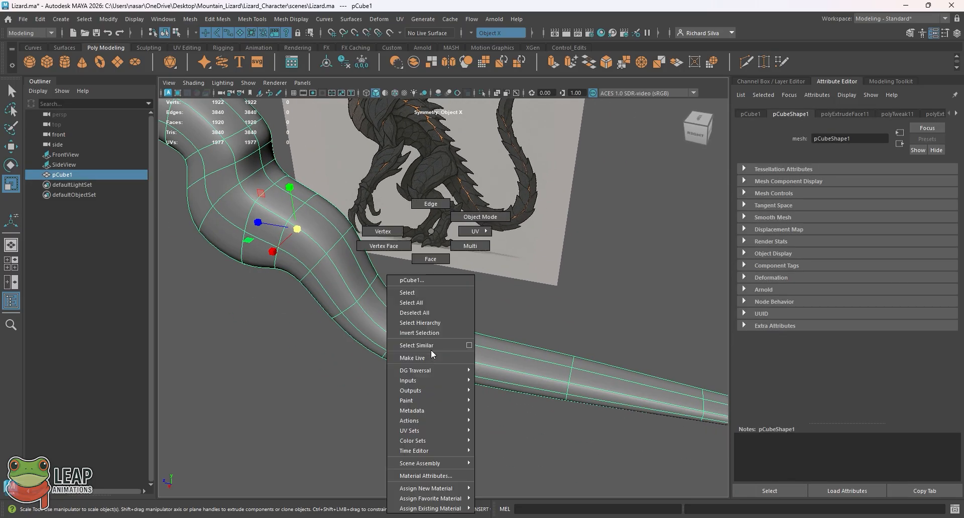
{"action": "left_click", "coordinate": [430, 204]}
{"action": "left_click", "coordinate": [437, 340]}
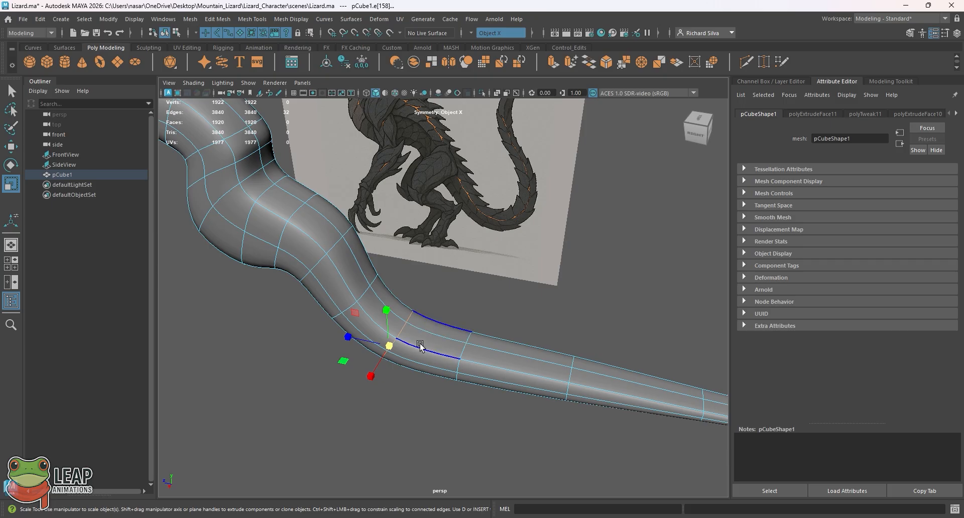
{"action": "left_click_drag", "start_coordinate": [429, 340], "coordinate": [387, 231], "text": "alt"}
{"action": "right_click_drag", "start_coordinate": [387, 231], "coordinate": [386, 211]}
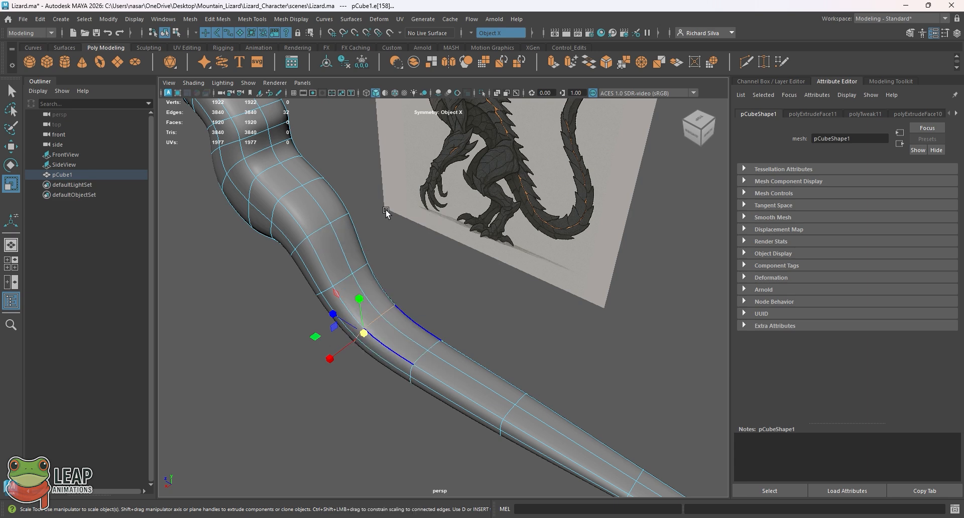
{"action": "left_click", "coordinate": [386, 347]}
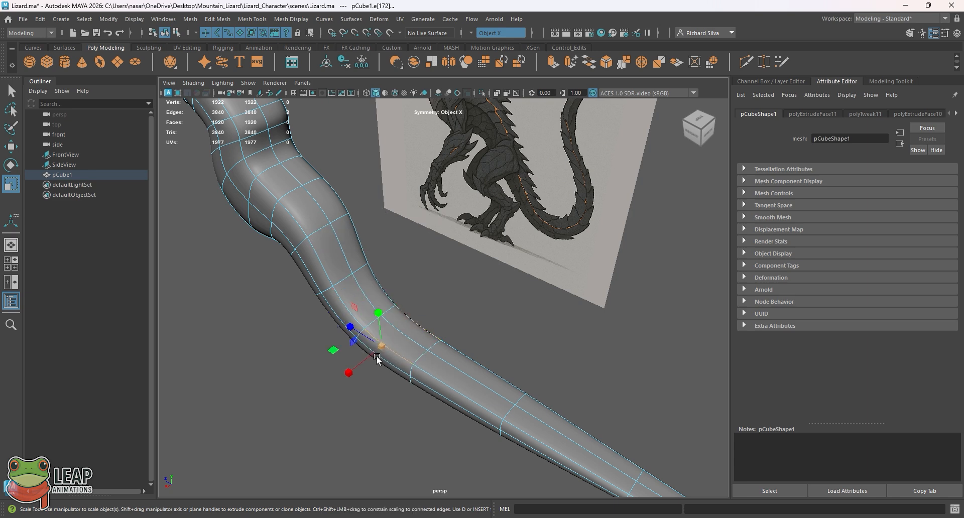
{"action": "key", "text": "w"}
Step: Try to move the tail's upper side edges inward one section at a time, starting at the bend
{"action": "left_click_drag", "start_coordinate": [357, 368], "coordinate": [361, 365]}
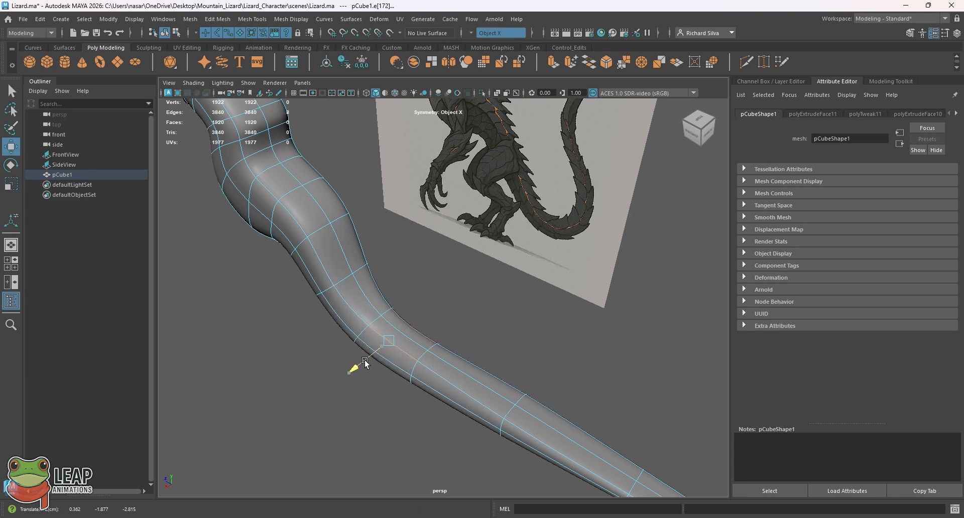
{"action": "left_click_drag", "start_coordinate": [454, 345], "coordinate": [418, 373], "text": "alt"}
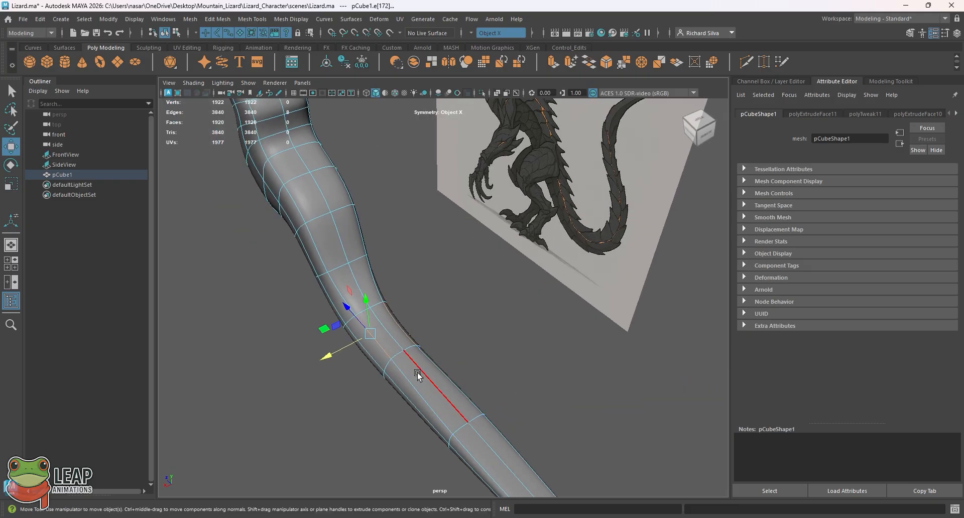
{"action": "left_click", "coordinate": [412, 384]}
{"action": "middle_click_drag", "start_coordinate": [411, 386], "coordinate": [384, 349], "text": "alt"}
{"action": "left_click_drag", "start_coordinate": [355, 368], "coordinate": [363, 365]}
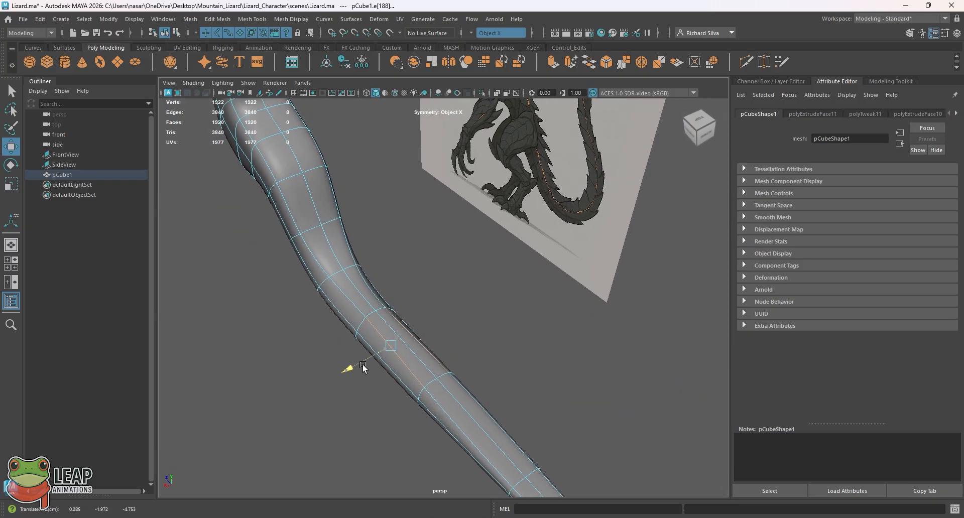
Step: Try selecting the side edges further along the tail, and undo back past the inward edge move at the bend
{"action": "left_click", "coordinate": [444, 389]}
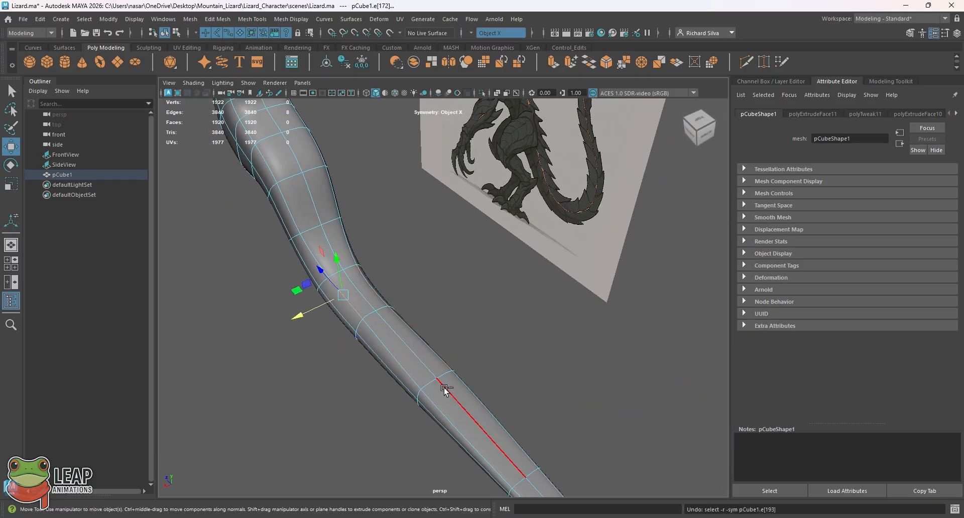
{"action": "left_click_drag", "start_coordinate": [444, 389], "coordinate": [399, 310], "text": "alt"}
{"action": "left_click_drag", "start_coordinate": [328, 233], "coordinate": [350, 298], "text": "alt"}
{"action": "left_click", "coordinate": [352, 304]}
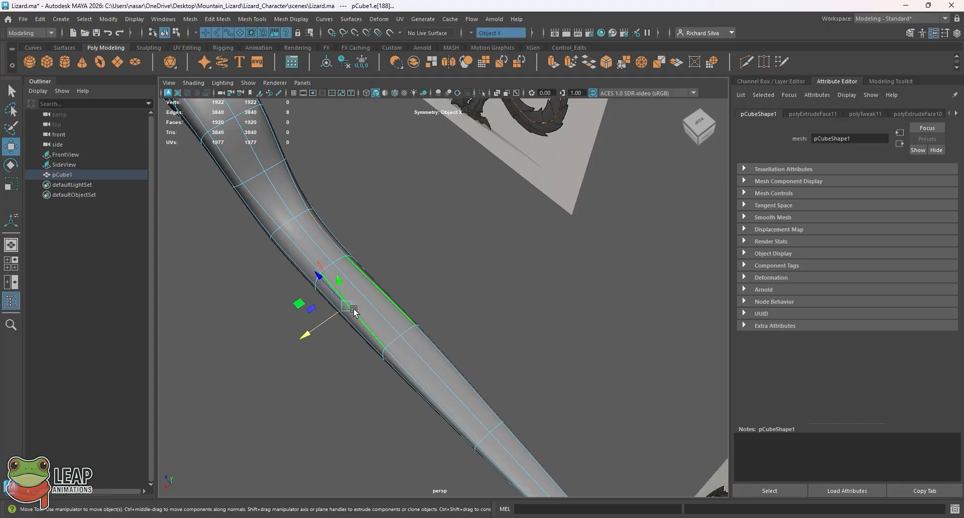
{"action": "left_click", "coordinate": [411, 372], "text": "shift"}
{"action": "left_click", "coordinate": [481, 447], "text": "shift"}
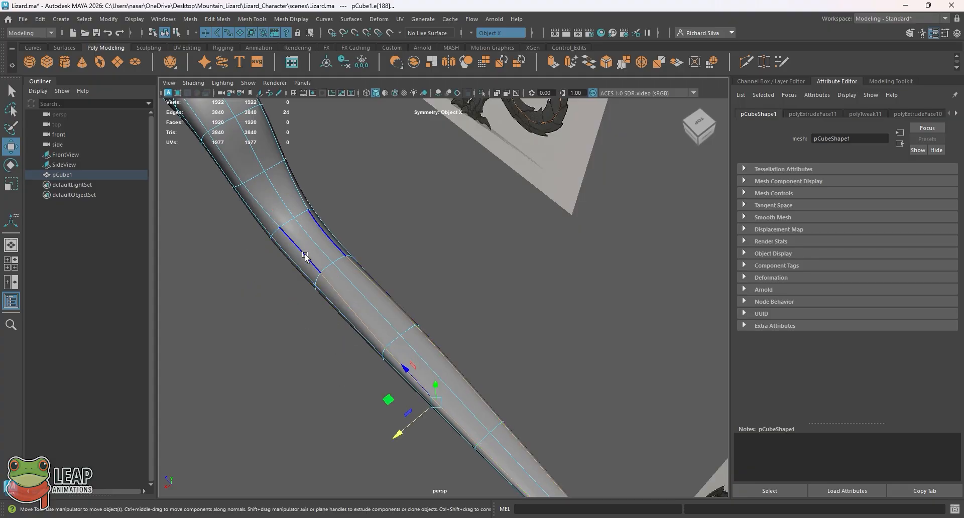
{"action": "key", "text": "ctrl+z"}
{"action": "key", "text": "ctrl+z"}
{"action": "key", "text": "ctrl+z"}
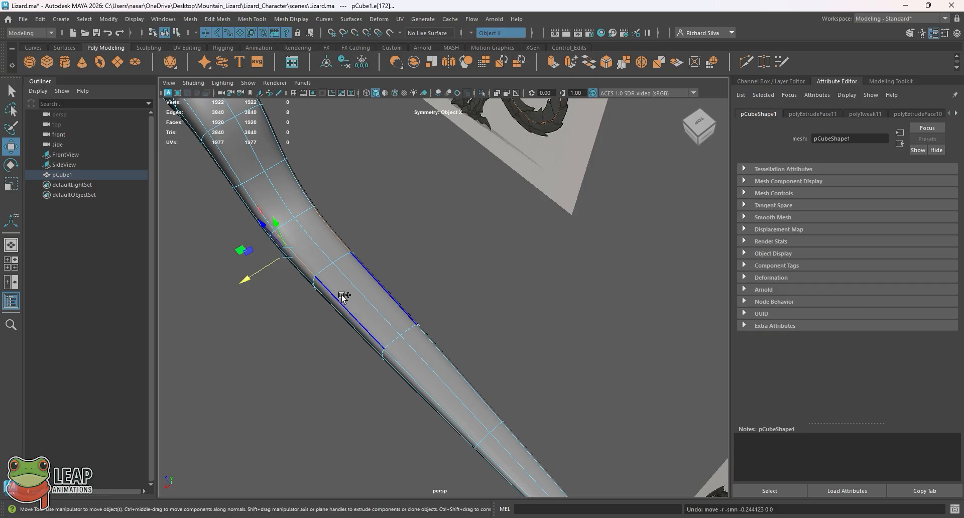
Step: Add the remaining upper side edges toward the tail tip to the selection and move them all slightly inward together
{"action": "left_click", "coordinate": [409, 361], "text": "shift"}
{"action": "left_click", "coordinate": [452, 400], "text": "shift"}
{"action": "left_click", "coordinate": [489, 444], "text": "shift"}
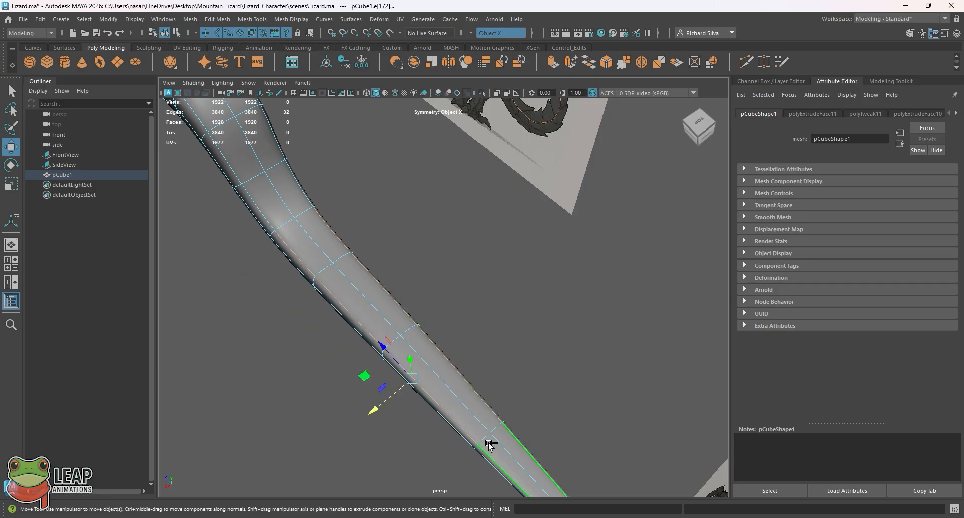
{"action": "left_click_drag", "start_coordinate": [378, 406], "coordinate": [385, 400]}
Step: Select the matching lengthwise side edges along the tail's underside up to the tip and move them slightly inward
{"action": "left_click_drag", "start_coordinate": [369, 333], "coordinate": [392, 274], "text": "alt"}
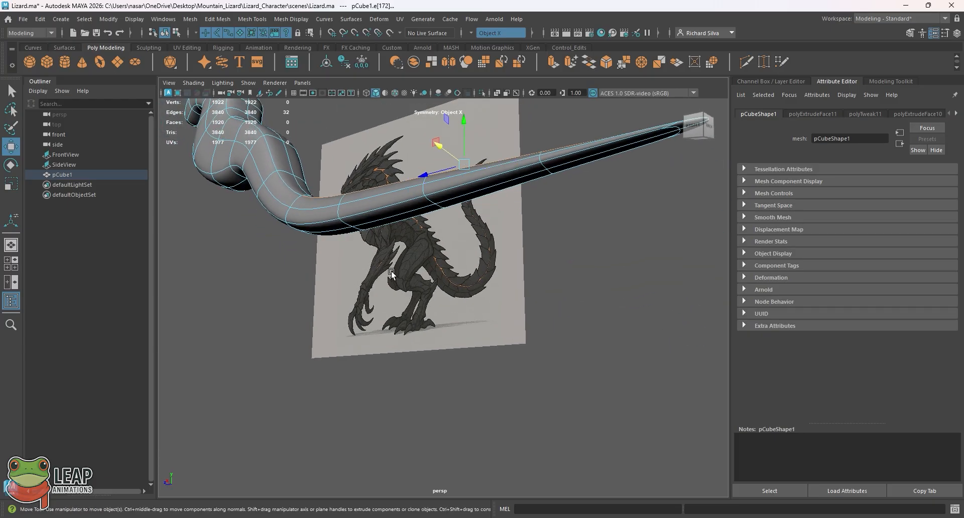
{"action": "double_click", "coordinate": [439, 188]}
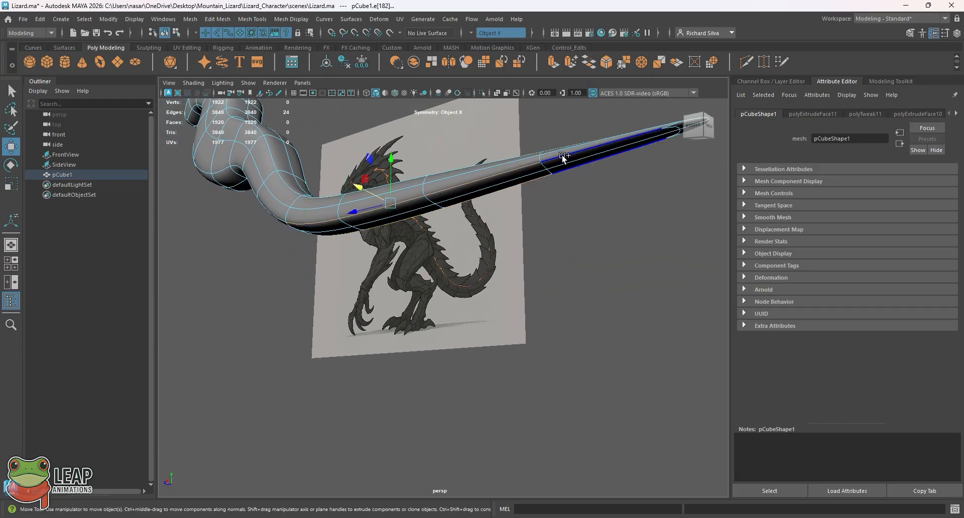
{"action": "double_click", "coordinate": [562, 154]}
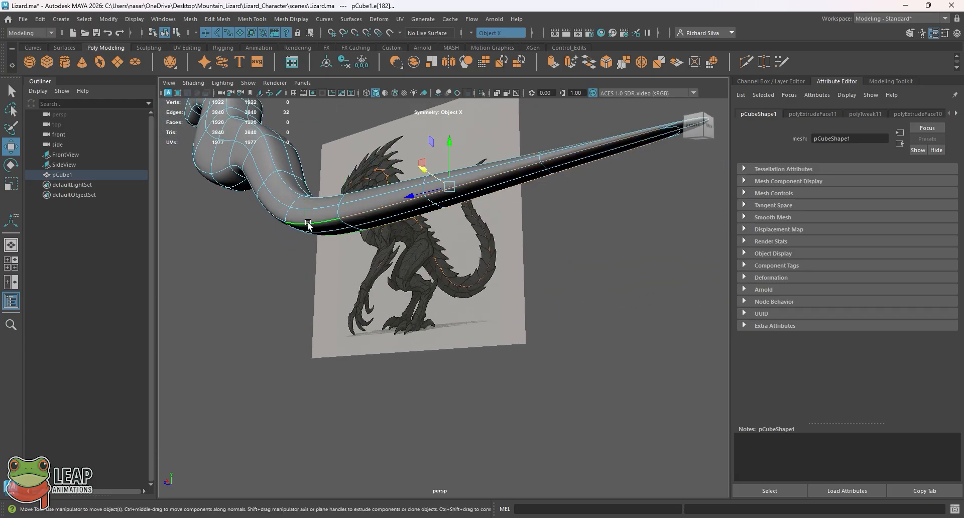
{"action": "left_click_drag", "start_coordinate": [504, 156], "coordinate": [475, 157], "text": "alt"}
{"action": "left_click_drag", "start_coordinate": [397, 151], "coordinate": [406, 158]}
{"action": "left_click_drag", "start_coordinate": [367, 202], "coordinate": [334, 230], "text": "alt"}
Step: Return to object mode, deselect the body mesh, and examine its smoothed shape and tail beside both references
{"action": "key", "text": "q"}
{"action": "right_click_drag", "start_coordinate": [334, 230], "coordinate": [379, 189]}
{"action": "left_click", "coordinate": [379, 189]}
{"action": "left_click_drag", "start_coordinate": [378, 188], "coordinate": [551, 244], "text": "alt"}
{"action": "right_click_drag", "start_coordinate": [551, 243], "coordinate": [467, 201], "text": "alt"}
{"action": "left_click_drag", "start_coordinate": [467, 200], "coordinate": [507, 242], "text": "alt"}
{"action": "right_click_drag", "start_coordinate": [507, 242], "coordinate": [421, 157], "text": "alt"}
{"action": "left_click_drag", "start_coordinate": [420, 158], "coordinate": [463, 237], "text": "alt"}
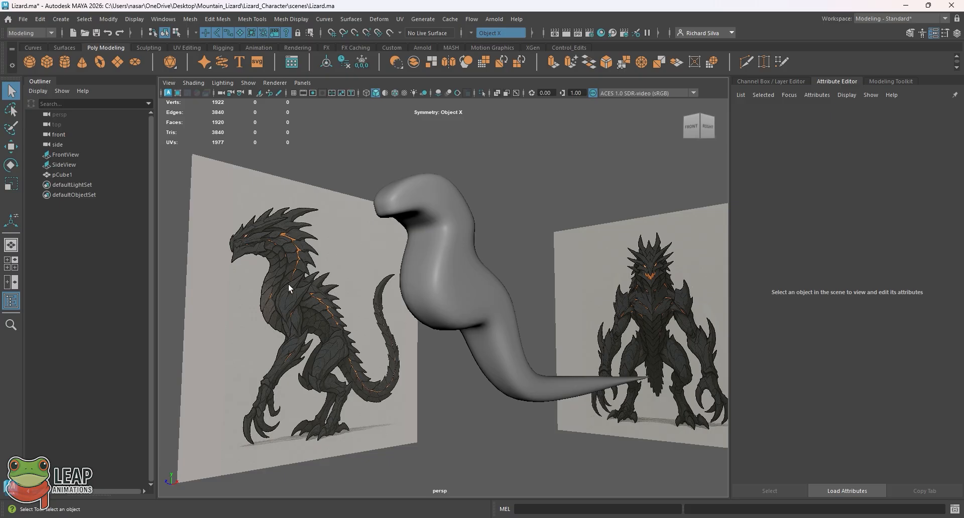
Step: Try to start limbs by extruding the mirrored side faces of the body mesh's torso outward
{"action": "left_click", "coordinate": [459, 278]}
{"action": "left_click_drag", "start_coordinate": [459, 281], "coordinate": [462, 292], "text": "alt"}
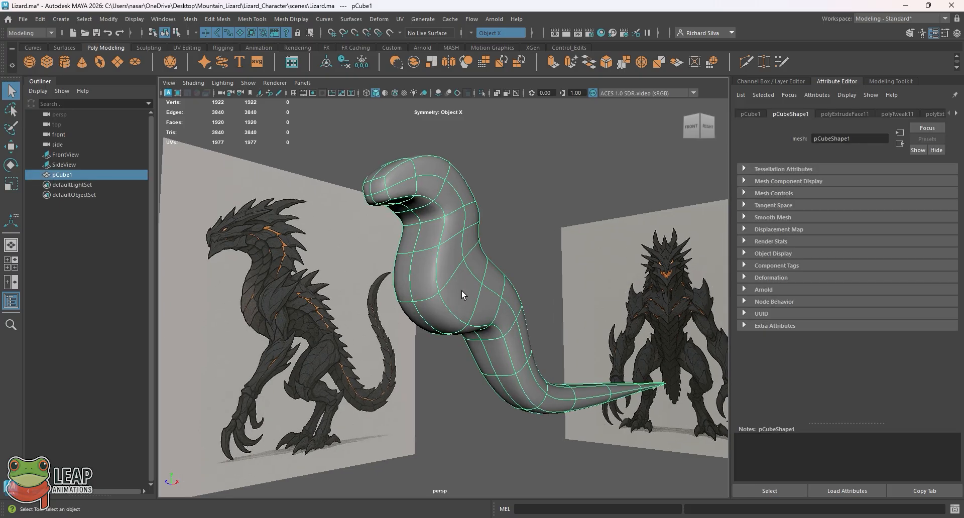
{"action": "right_click_drag", "start_coordinate": [466, 275], "coordinate": [461, 285]}
{"action": "left_click", "coordinate": [460, 285]}
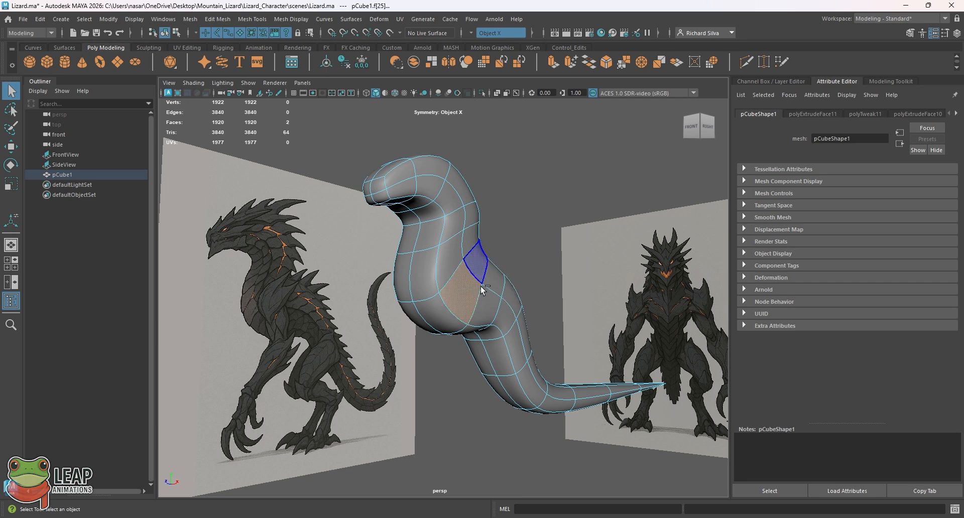
{"action": "key", "text": "ctrl+e"}
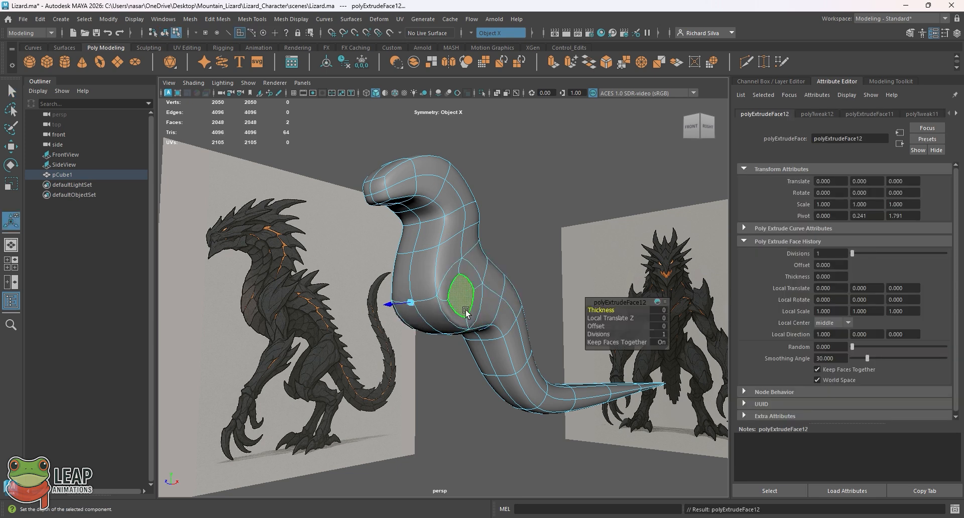
{"action": "key", "text": "w"}
{"action": "left_click_drag", "start_coordinate": [499, 300], "coordinate": [568, 299]}
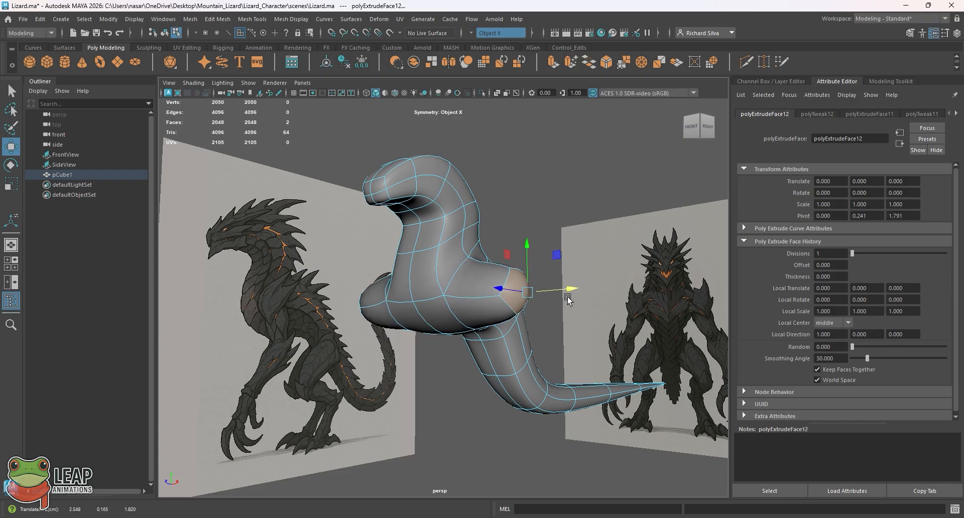
Step: Scale the end faces of the trial limbs, extrude them again, and move the new ends outward and down
{"action": "key", "text": "e"}
{"action": "key", "text": "r"}
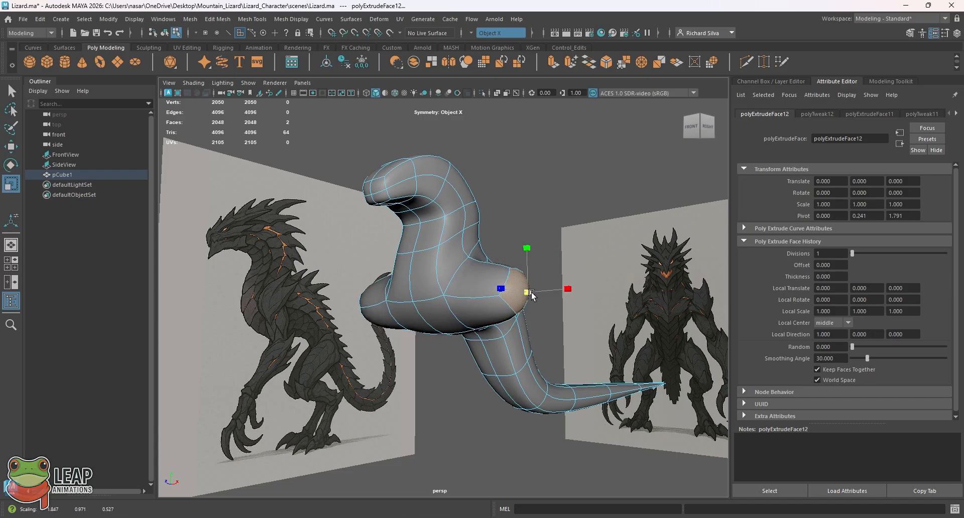
{"action": "left_click_drag", "start_coordinate": [532, 295], "coordinate": [527, 291]}
{"action": "key", "text": "ctrl+e"}
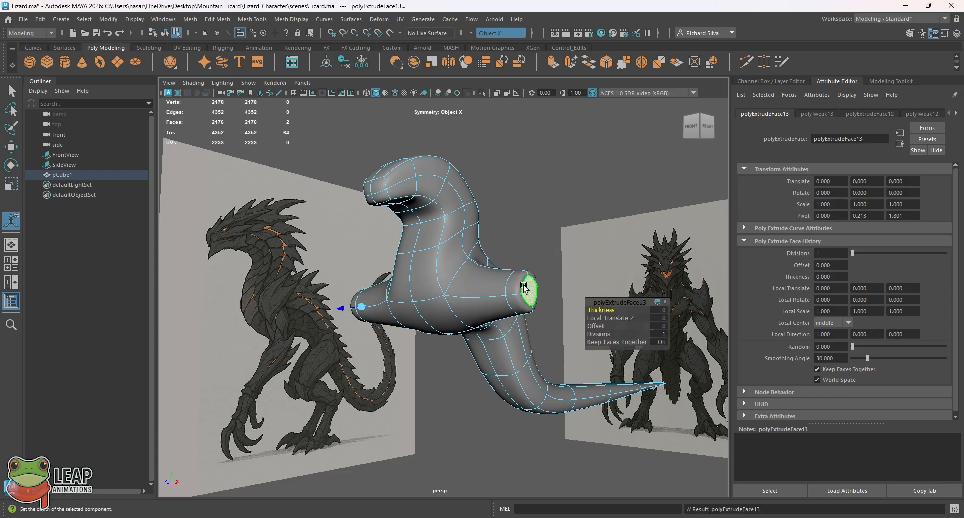
{"action": "key", "text": "e"}
{"action": "key", "text": "w"}
{"action": "left_click_drag", "start_coordinate": [557, 257], "coordinate": [611, 337]}
{"action": "mouse_move", "coordinate": [540, 228]}
{"action": "left_mouse_down", "text": "alt"}
{"action": "mouse_move", "coordinate": [483, 243]}
{"action": "mouse_move", "coordinate": [530, 236]}
{"action": "left_mouse_up", "text": "alt"}
Step: Undo the trial limb extrusions and the face selection, return to object mode, and deselect the body mesh
{"action": "key", "text": "ctrl+z"}
{"action": "key", "text": "ctrl+z"}
{"action": "key", "text": "ctrl+z"}
{"action": "key", "text": "ctrl+z"}
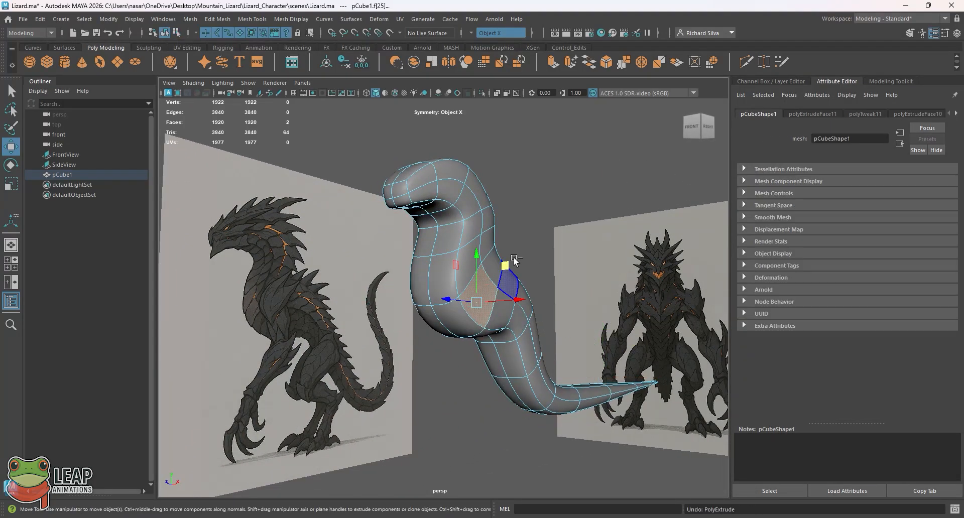
{"action": "key", "text": "ctrl+z"}
{"action": "key", "text": "q"}
{"action": "right_click_drag", "start_coordinate": [471, 251], "coordinate": [506, 218]}
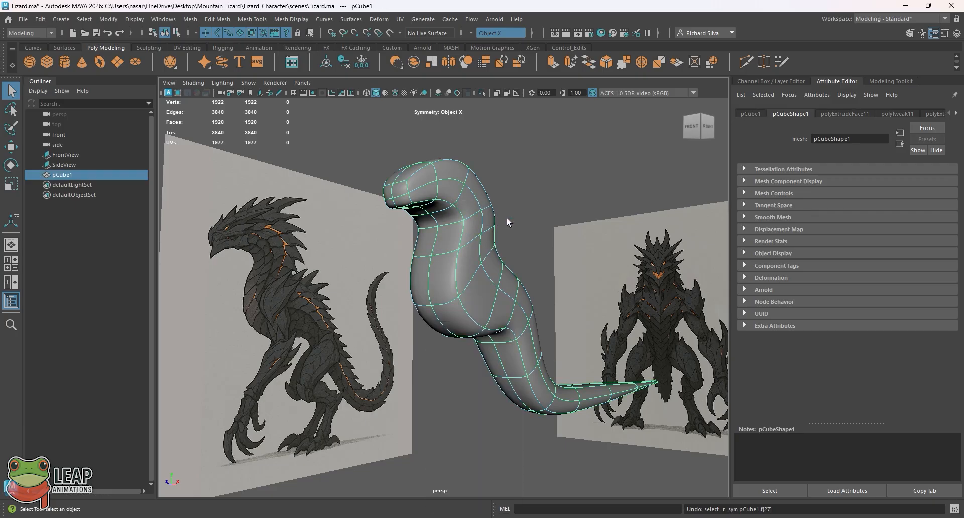
{"action": "left_click", "coordinate": [510, 218]}
{"action": "left_click_drag", "start_coordinate": [514, 218], "coordinate": [532, 232], "text": "alt"}
Step: Compare the finished body shape with the side and front reference images, picking each image in turn, and clear the selection
{"action": "scroll", "coordinate": [488, 271], "scroll_direction": "down", "scroll_amount": 1}
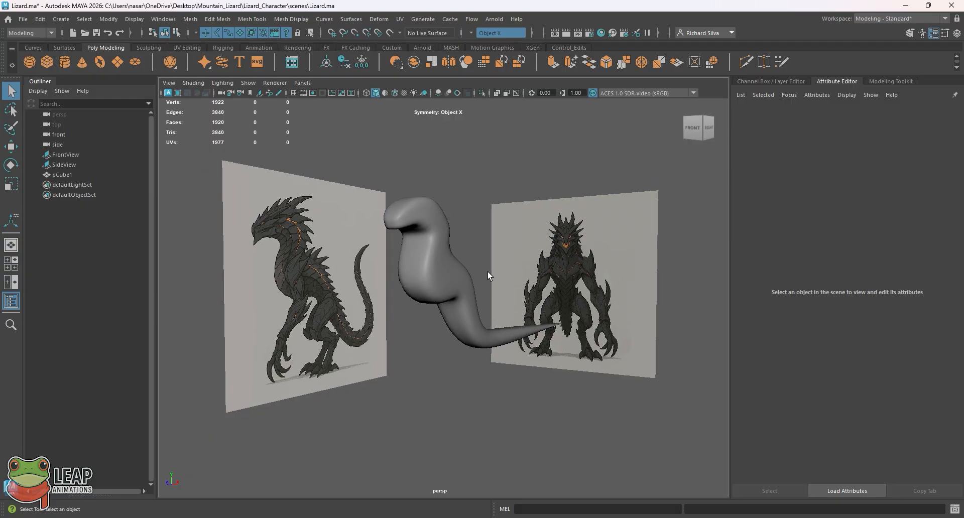
{"action": "middle_click_drag", "start_coordinate": [543, 256], "coordinate": [536, 270], "text": "alt"}
{"action": "left_click", "coordinate": [535, 270]}
{"action": "left_click", "coordinate": [311, 267]}
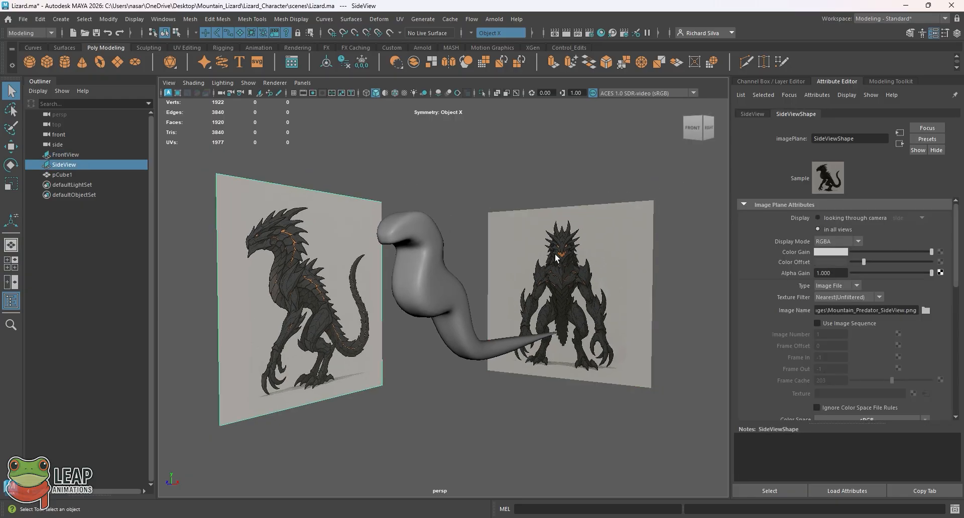
{"action": "left_click", "coordinate": [557, 258]}
{"action": "left_click", "coordinate": [494, 155]}
{"action": "left_click_drag", "start_coordinate": [490, 160], "coordinate": [475, 137], "text": "alt"}
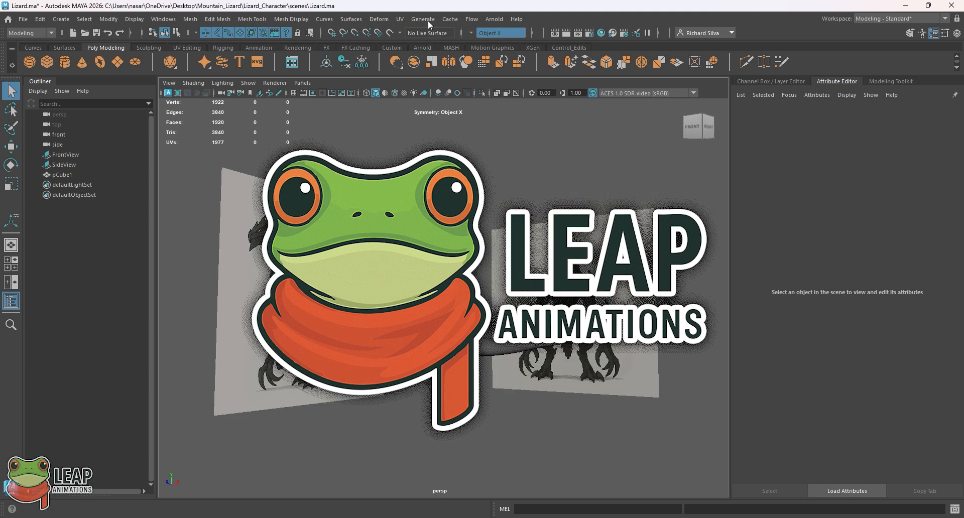